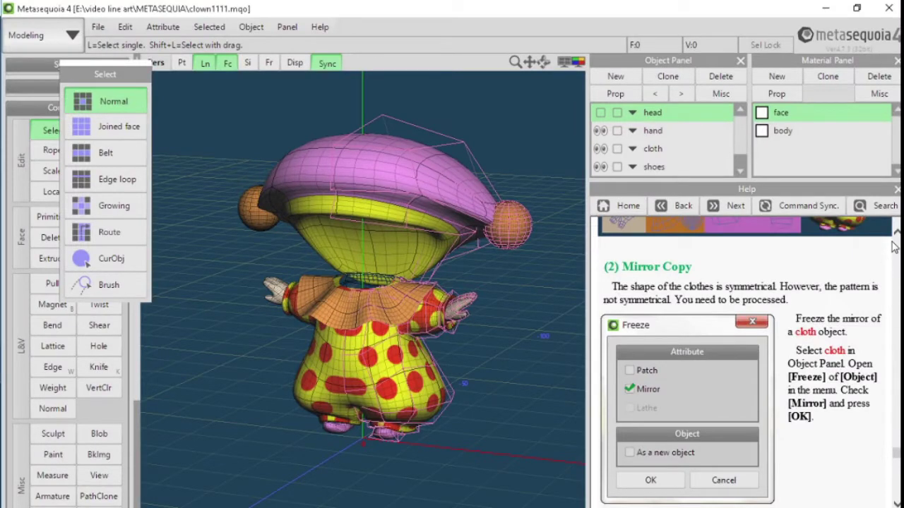
- Switch to Mapping mode and make the body material and the cloth object current
click(53, 36)
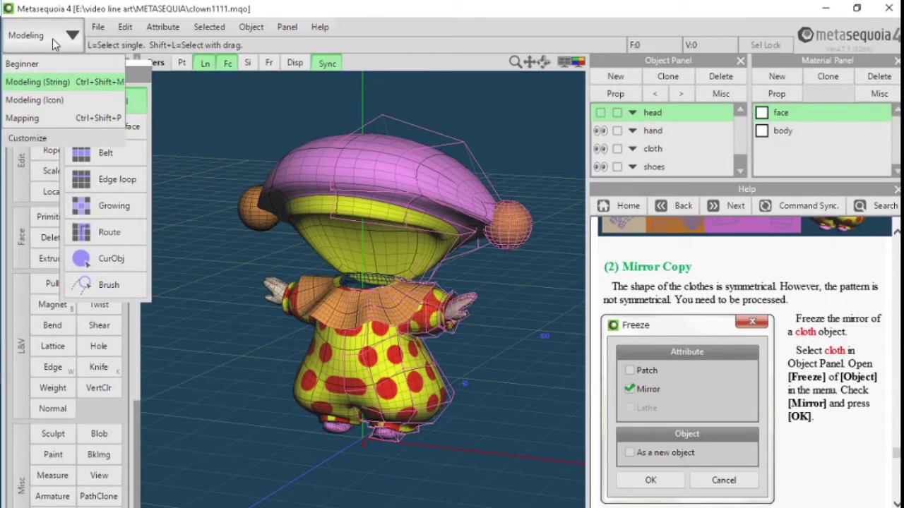
click(63, 117)
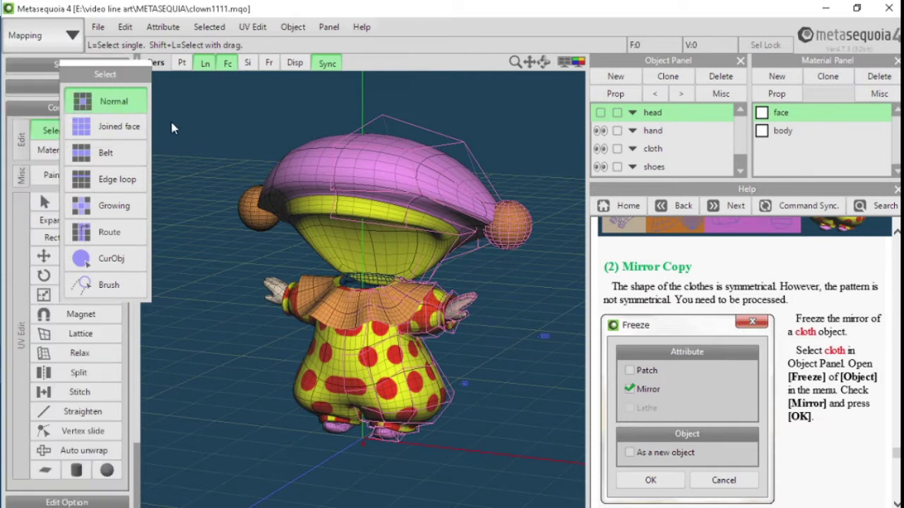
drag(126, 78, 123, 63)
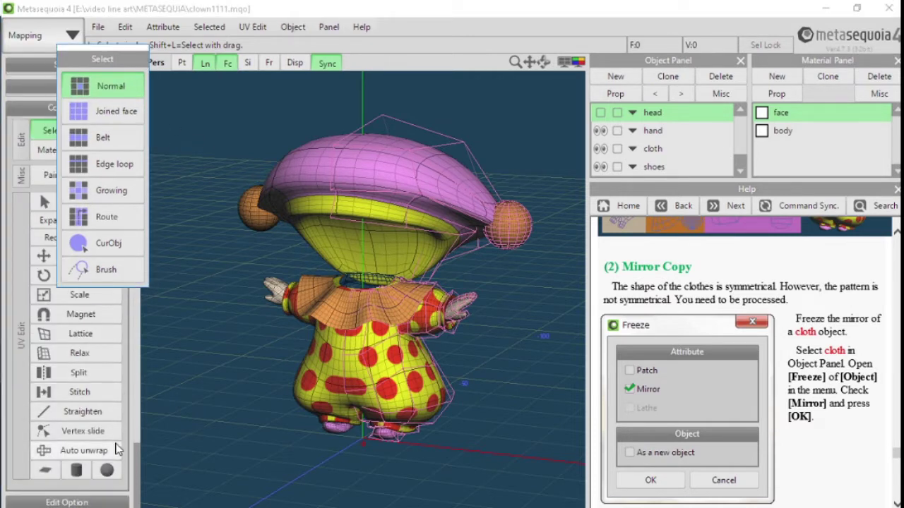
click(785, 132)
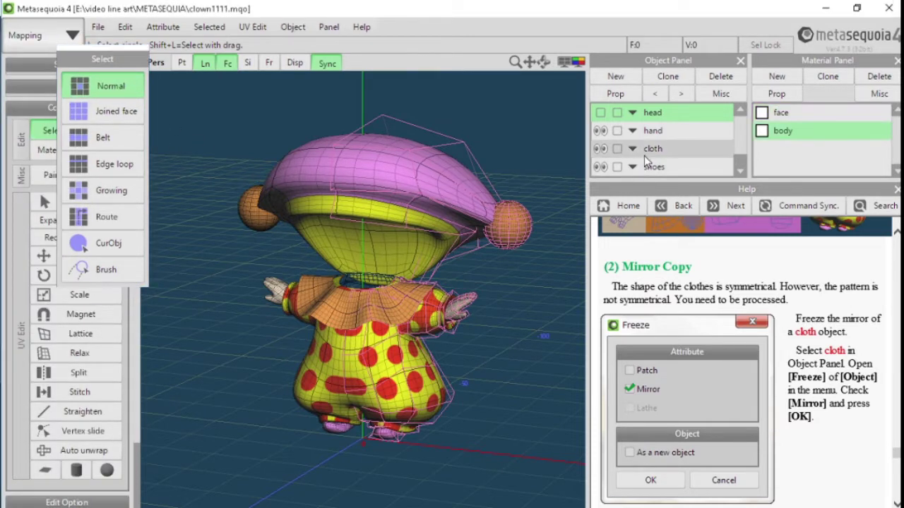
click(650, 150)
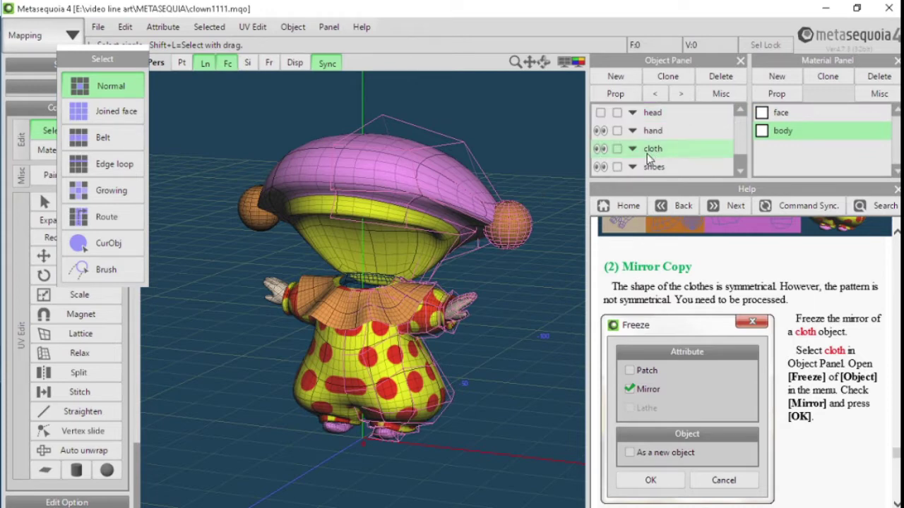
- Open the body's UV layout with Auto unwrap and turn off the 3D object overlay
click(83, 451)
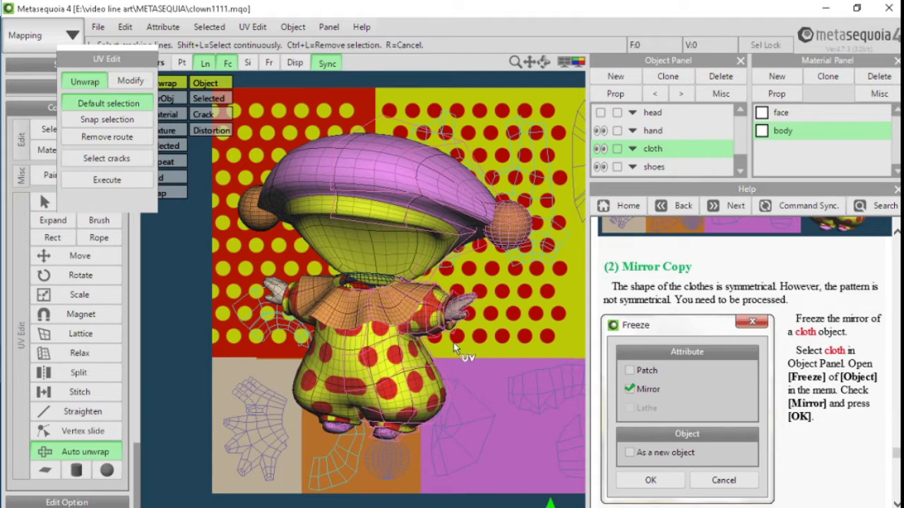
right_drag(380, 356, 260, 149)
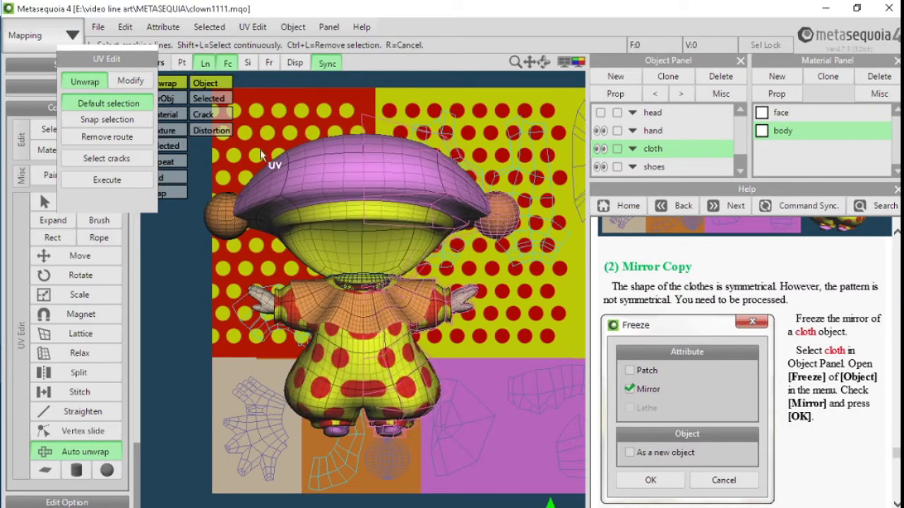
click(214, 84)
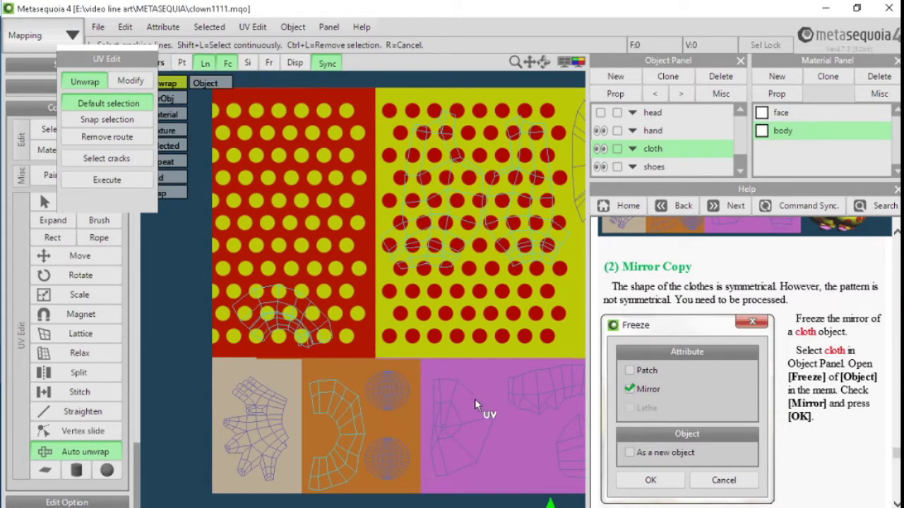
scroll(474, 395, down, 4)
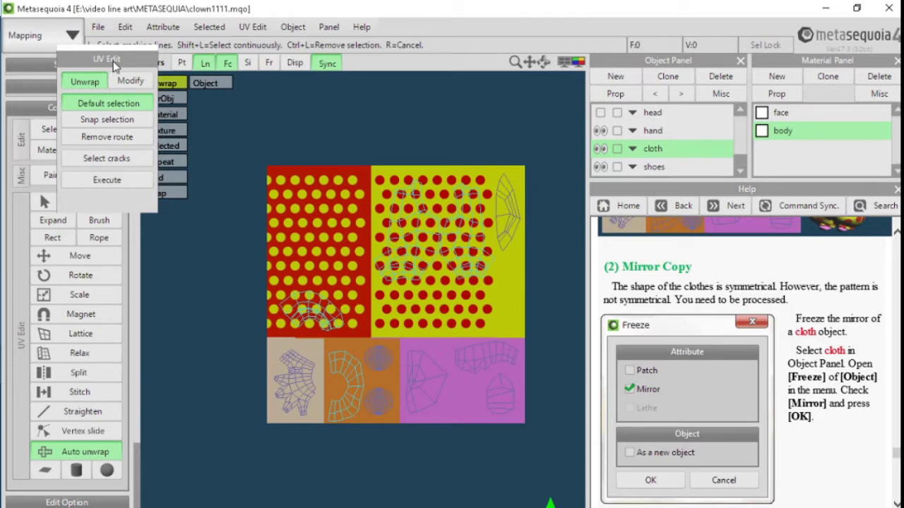
drag(113, 62, 159, 58)
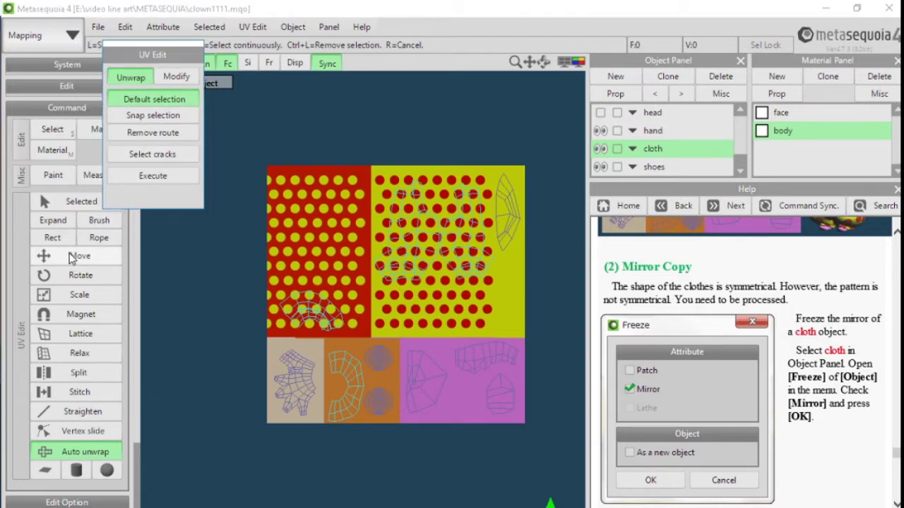
- Select the two round pom-pom UV islands on the orange texture area with the Rope tool
click(53, 238)
scroll(405, 353, up, 3)
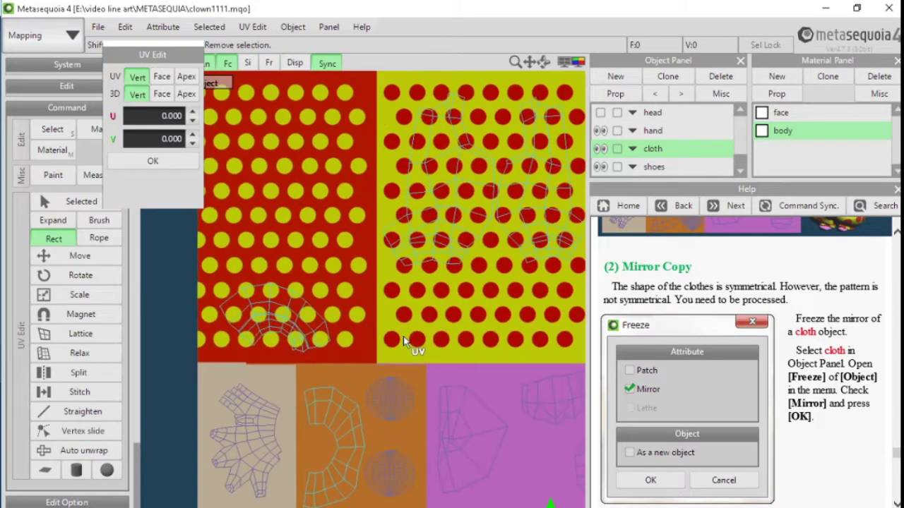
middle_drag(403, 336, 403, 268)
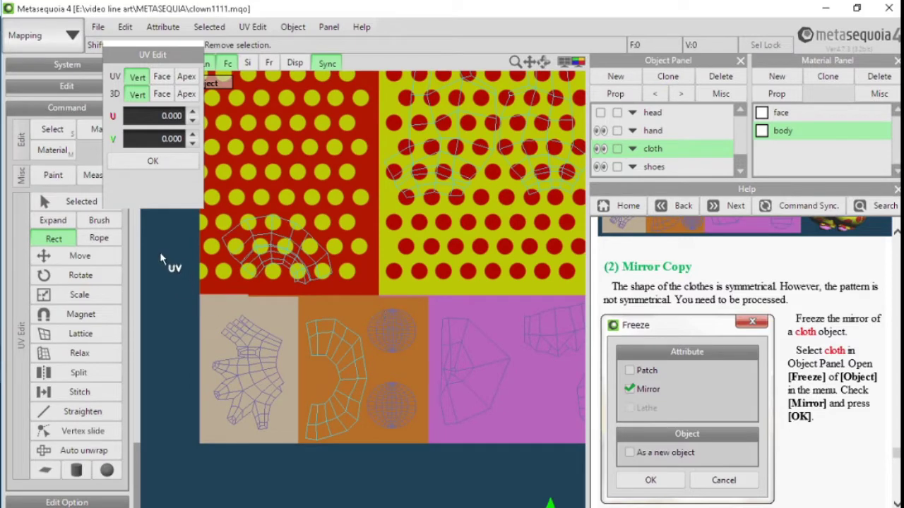
click(100, 238)
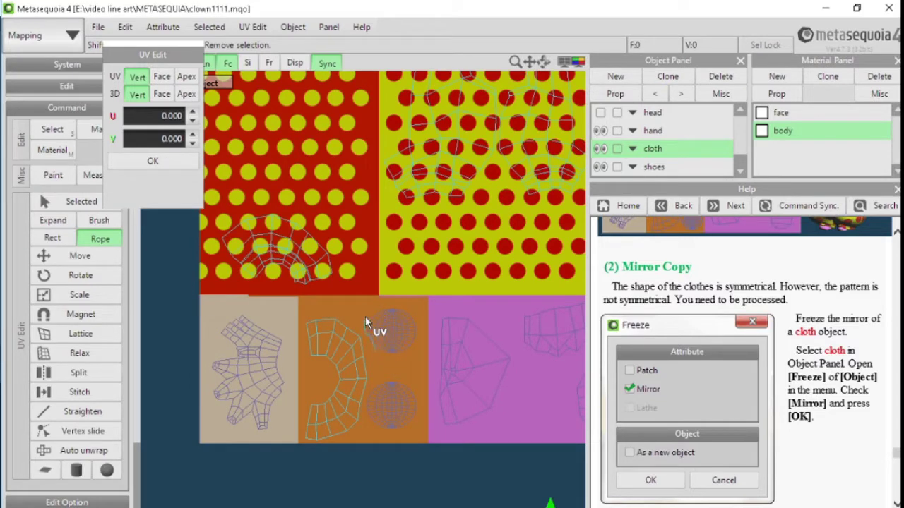
drag(427, 354, 417, 433)
drag(374, 347, 375, 340)
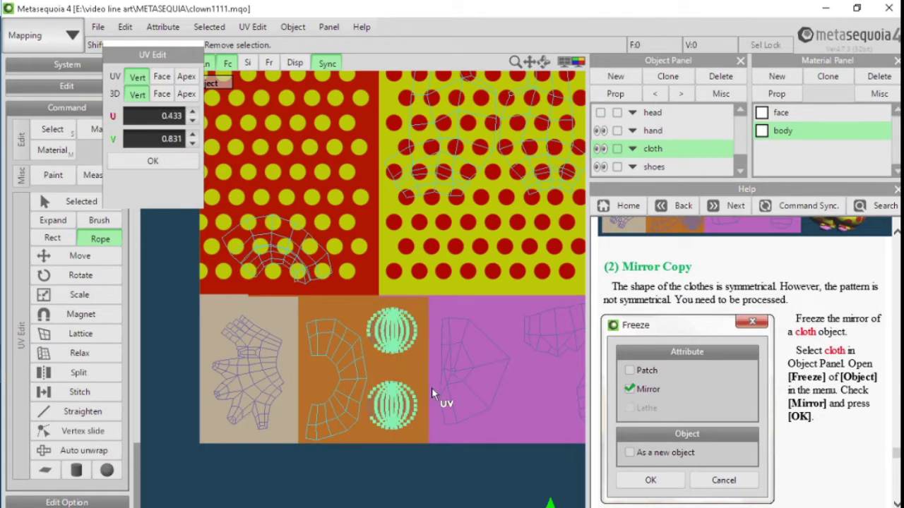
- Move the two selected round UV islands straight down into the empty space below the texture
click(89, 258)
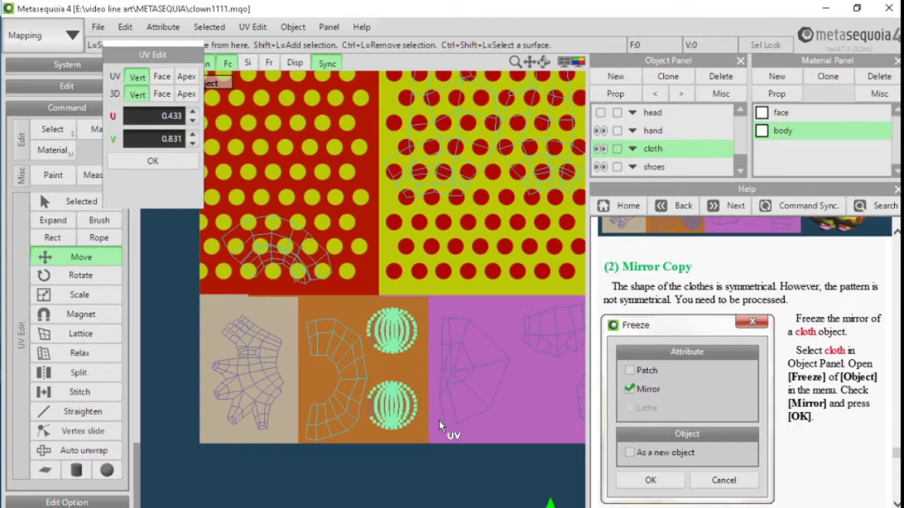
scroll(424, 397, up, 6)
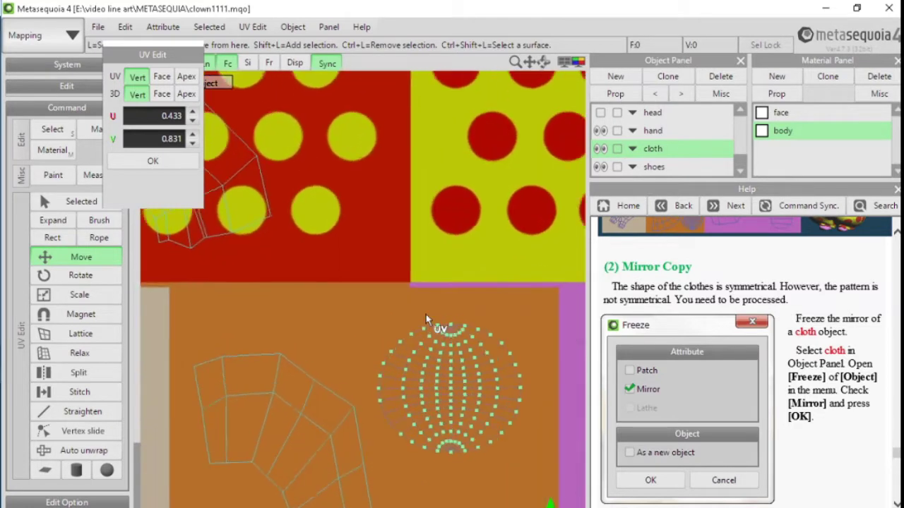
middle_drag(466, 392, 458, 327)
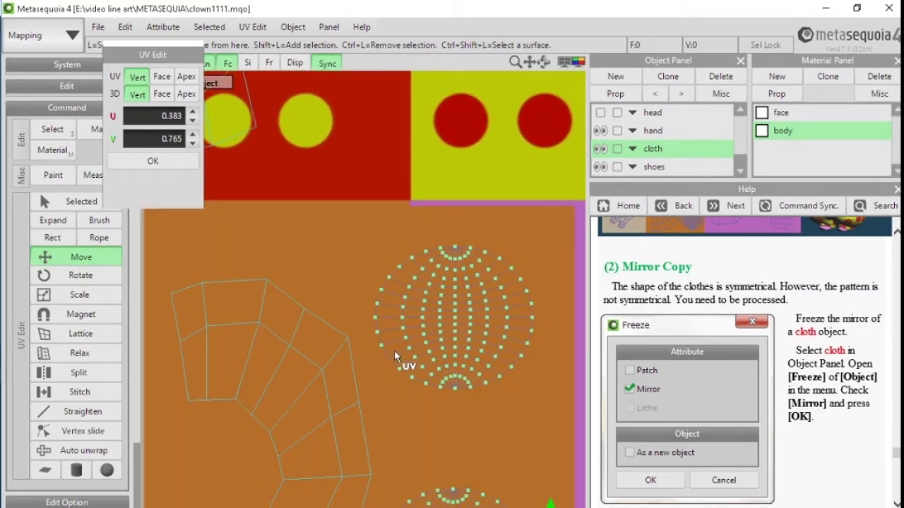
shift+click(389, 357)
middle_drag(456, 413, 464, 241)
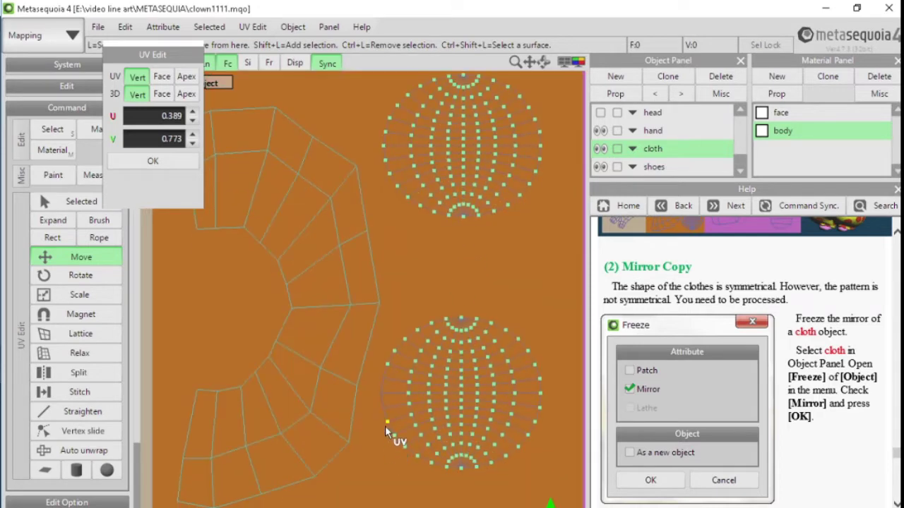
shift+click(381, 393)
scroll(529, 340, down, 2)
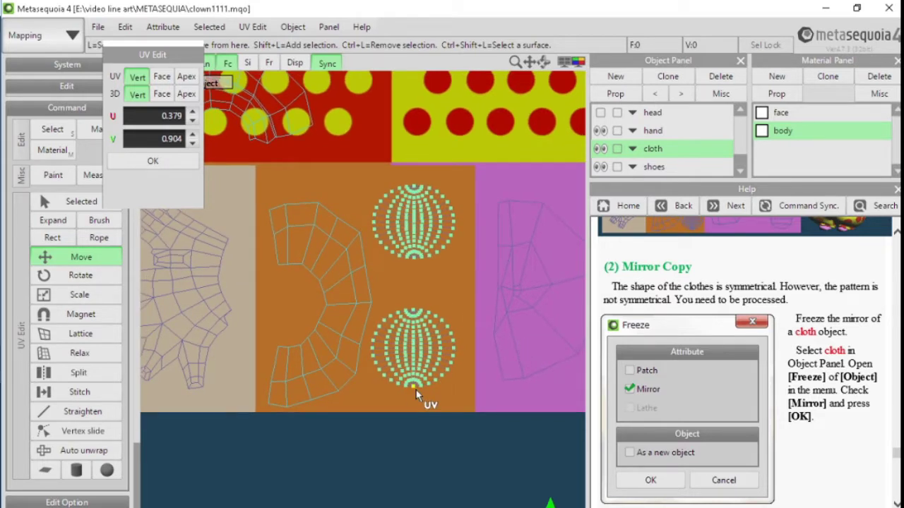
drag(416, 396, 427, 507)
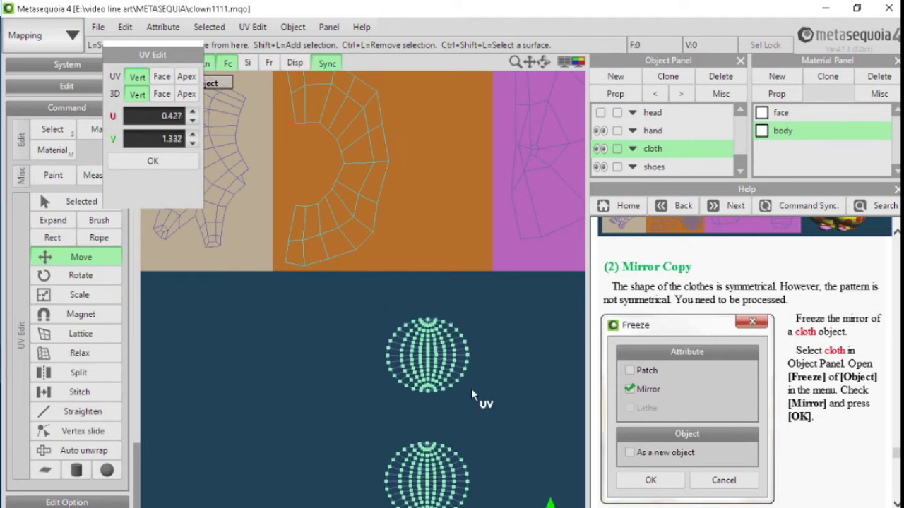
scroll(478, 357, down, 2)
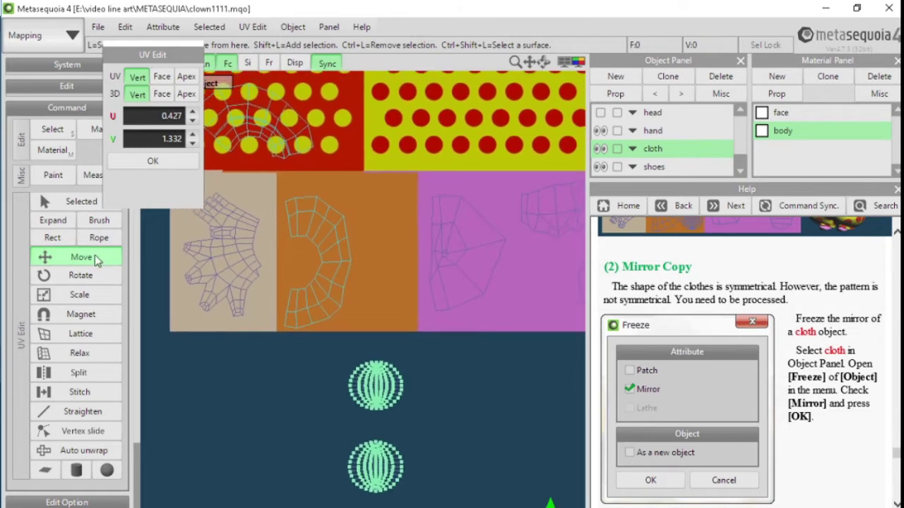
- Rectangle-select the leftmost UV island on the purple texture area, move it slightly to the right, and deselect it
click(53, 238)
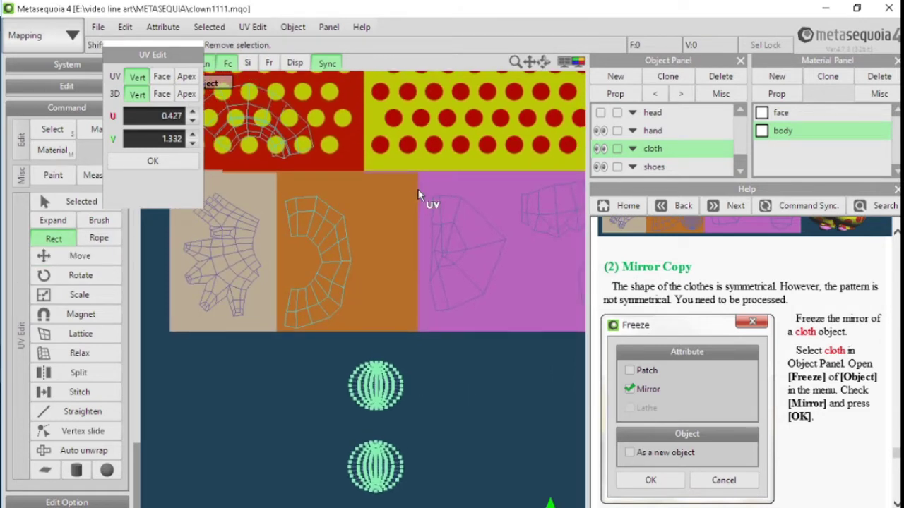
drag(419, 189, 510, 340)
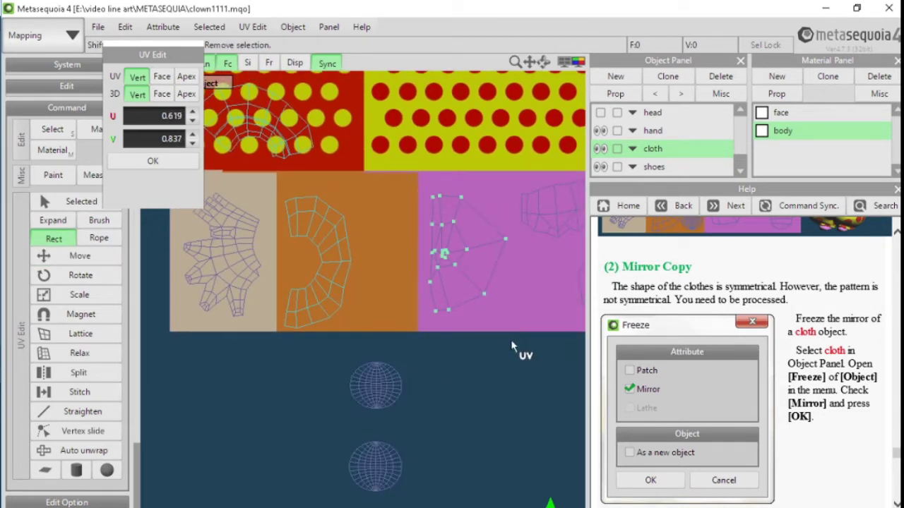
click(67, 258)
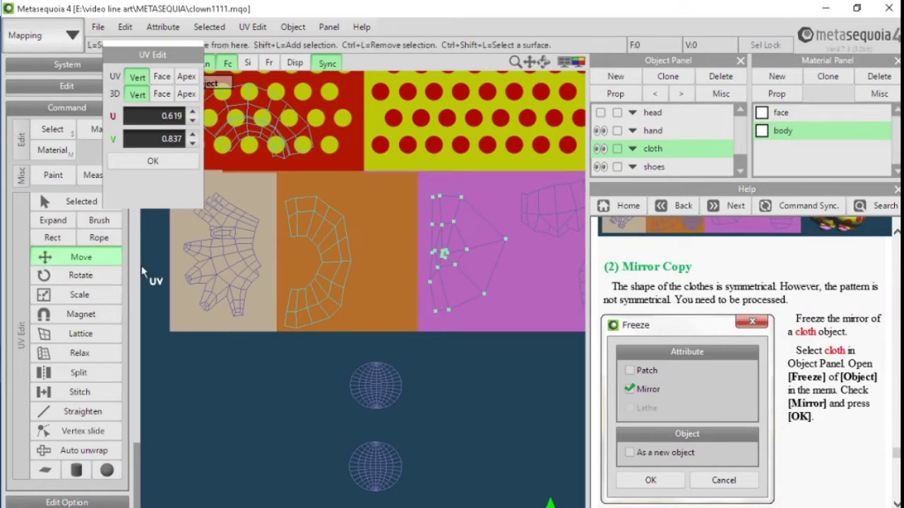
drag(506, 239, 527, 243)
click(497, 408)
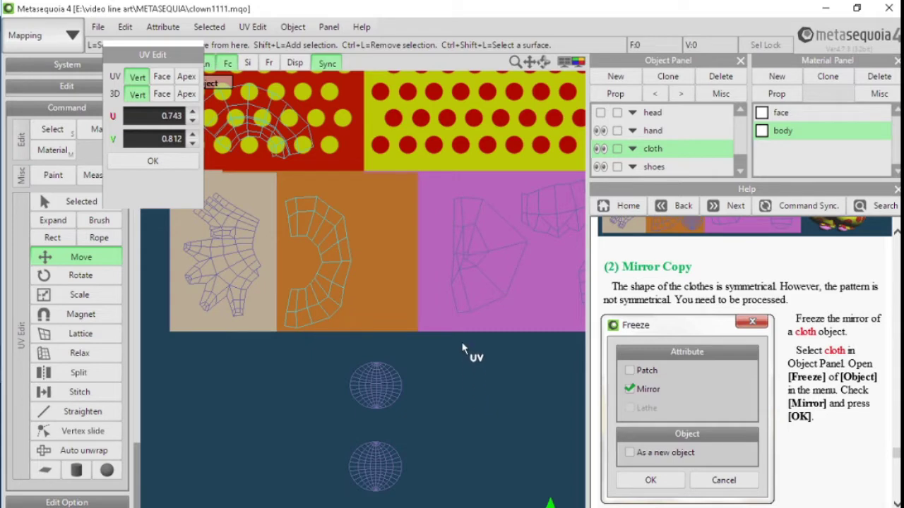
- Freeze the mirror of the cloth object with only the Mirror attribute enabled
scroll(456, 353, down, 3)
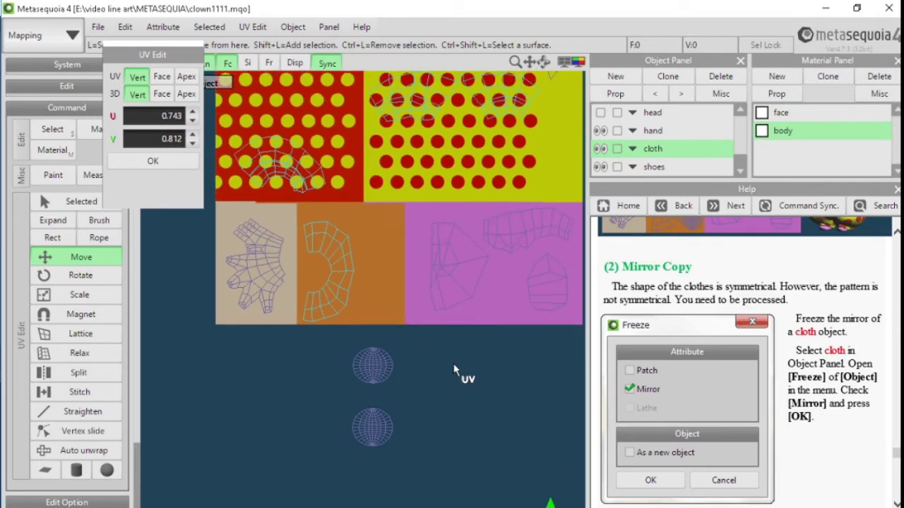
middle_drag(455, 255, 459, 427)
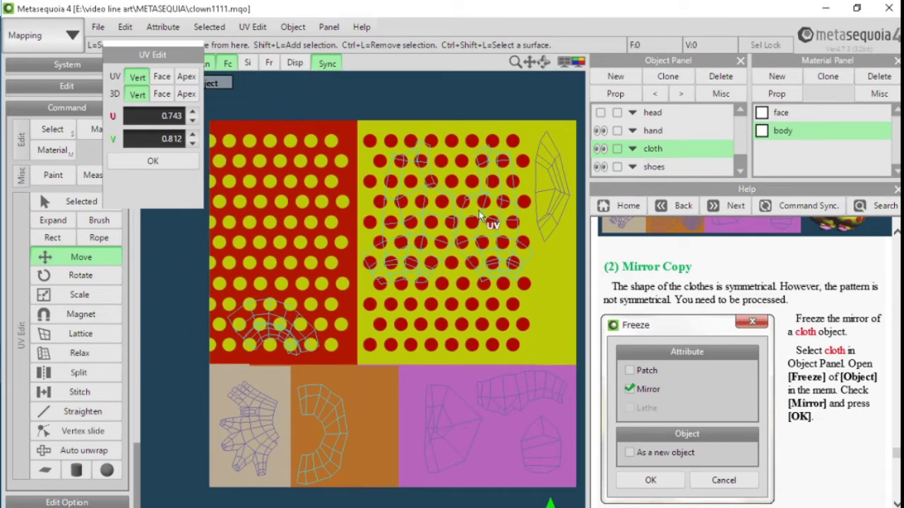
click(292, 27)
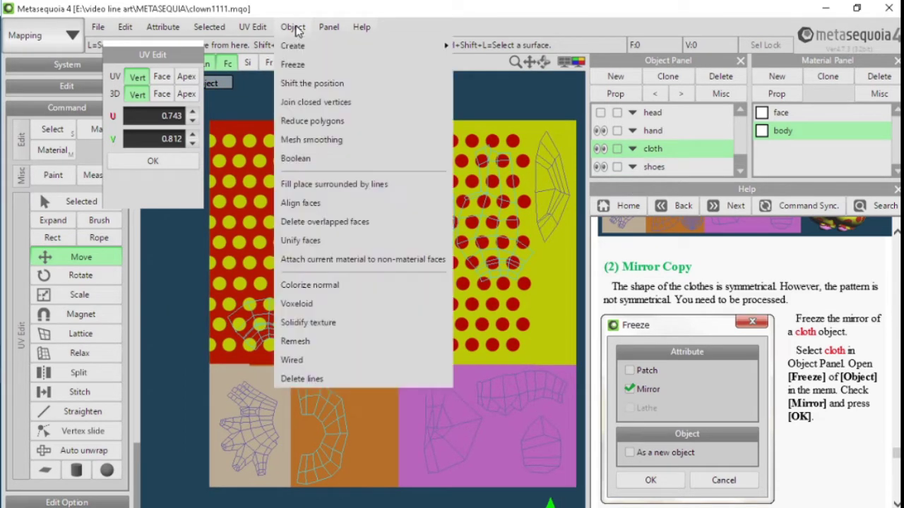
click(314, 66)
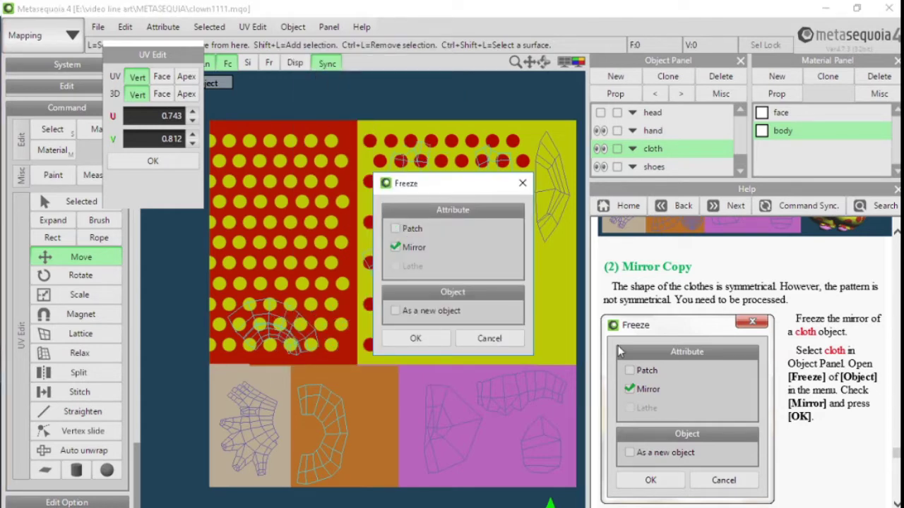
click(422, 339)
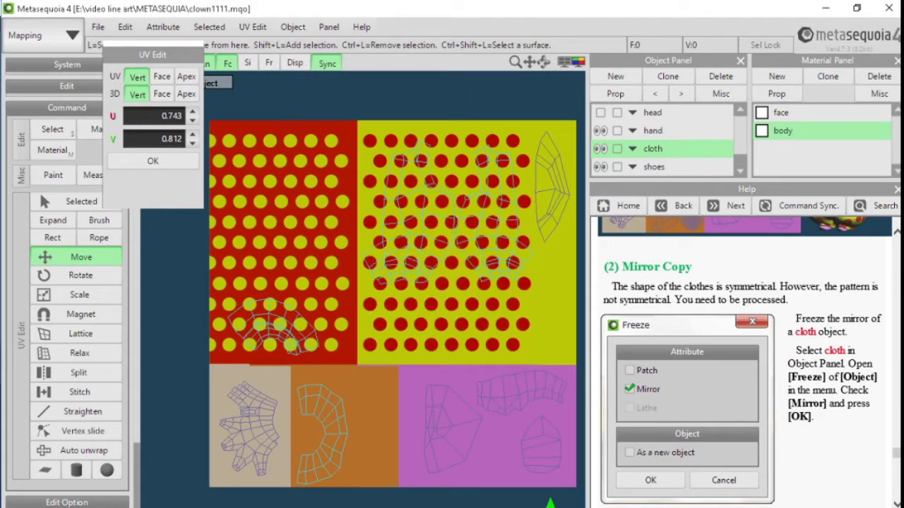
- Select the clothing UV islands on the red-dotted yellow texture area with the Rope tool and move them slightly upward
scroll(745, 362, down, 9)
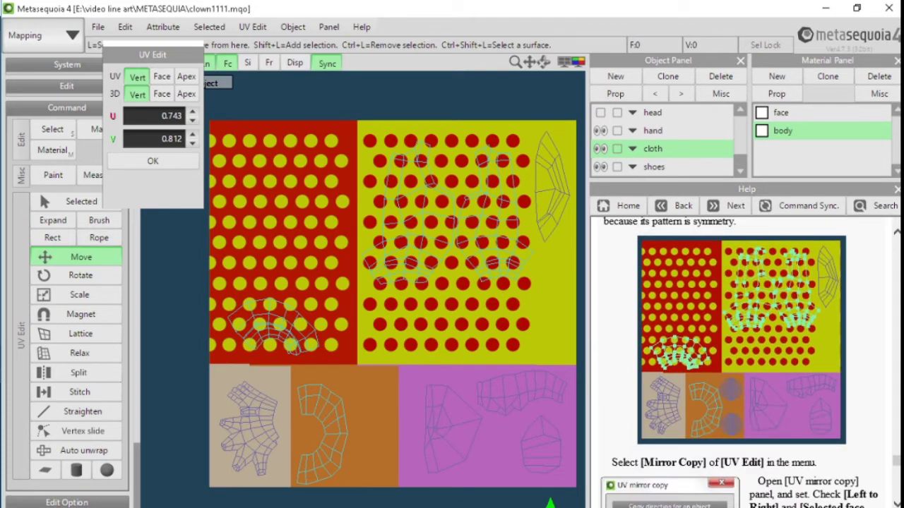
scroll(633, 319, down, 9)
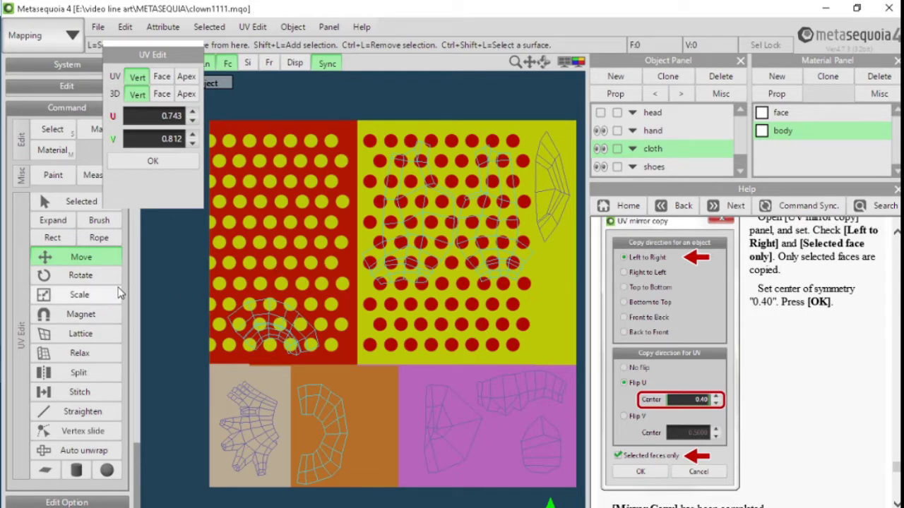
click(100, 238)
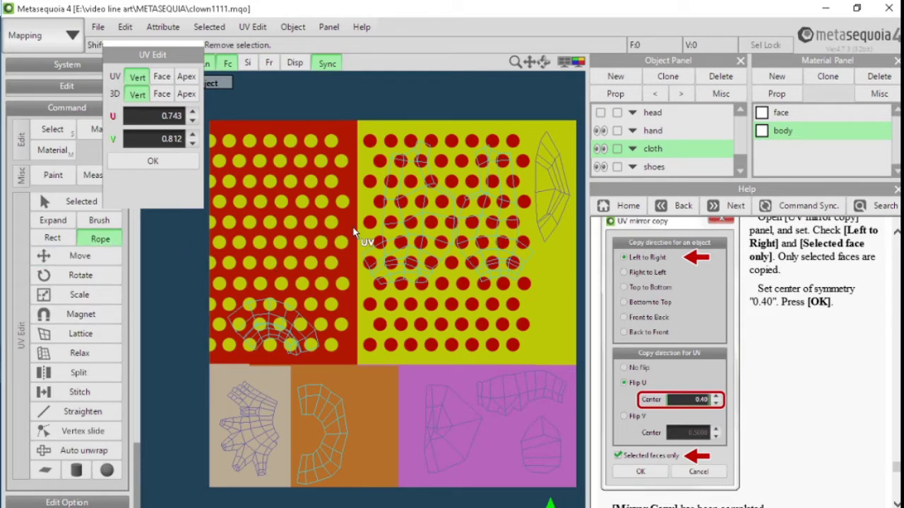
mouse_move(356, 233)
mouse_down()
mouse_move(358, 196)
mouse_move(438, 128)
mouse_move(514, 143)
mouse_move(538, 244)
mouse_move(523, 304)
mouse_move(399, 337)
mouse_move(336, 242)
mouse_up()
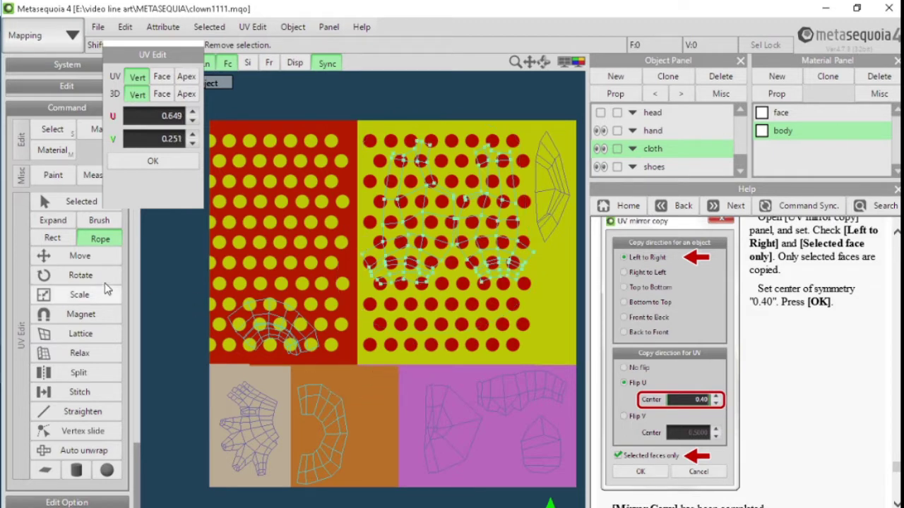
click(85, 257)
drag(428, 290, 432, 259)
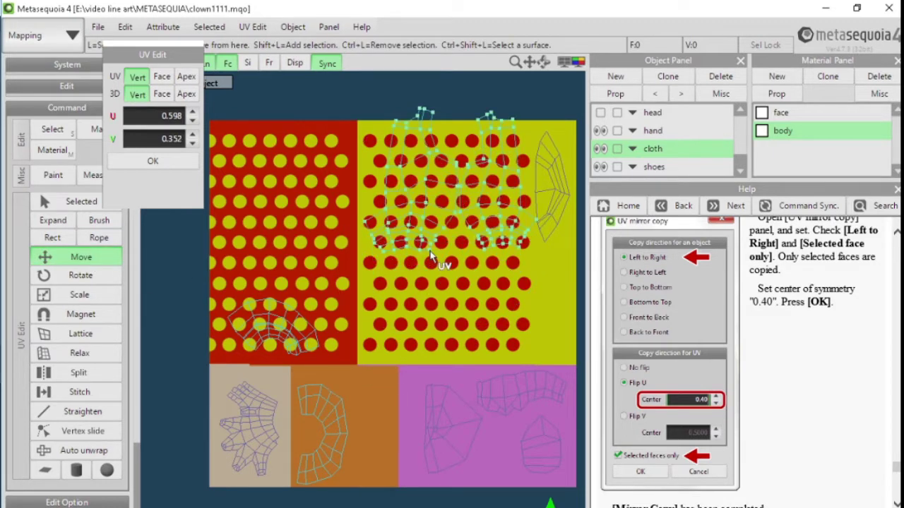
- Undo the last move of the clothing UV islands and add the fan-shaped island on the red area to the rectangle selection
key(ctrl+z)
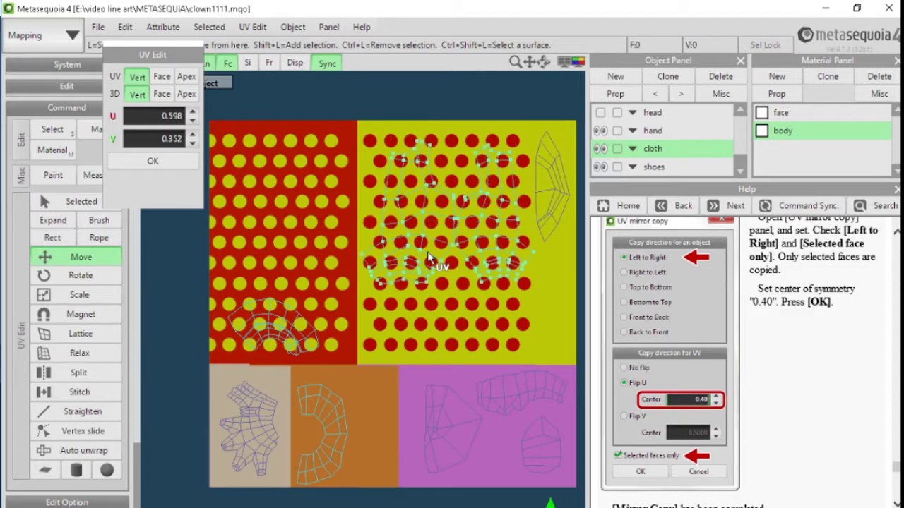
click(62, 238)
drag(213, 278, 338, 365)
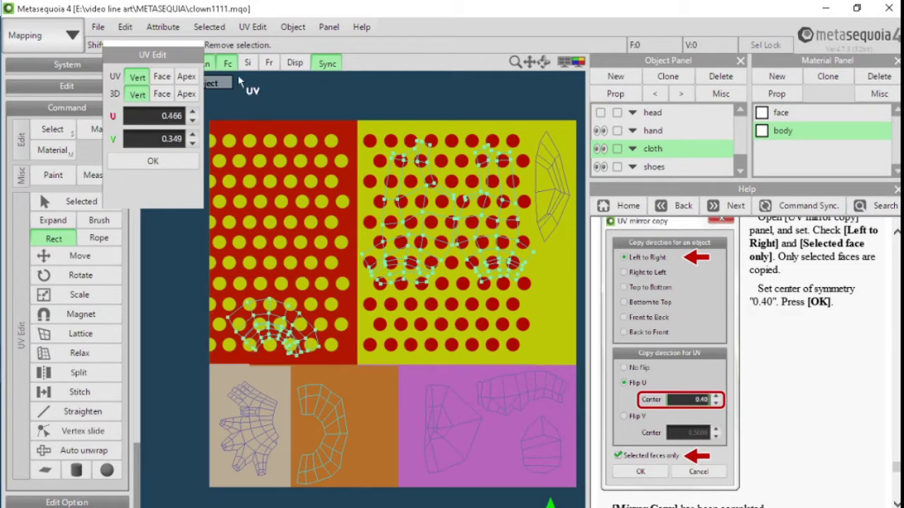
- Mirror-copy the UVs from Left to Right with Flip U about center 0.4000, leaving Selected faces only off
click(254, 28)
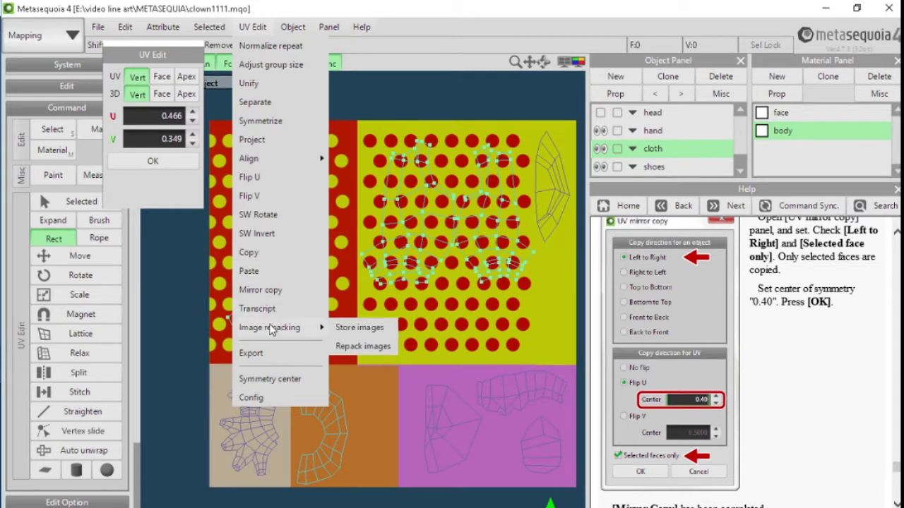
click(272, 295)
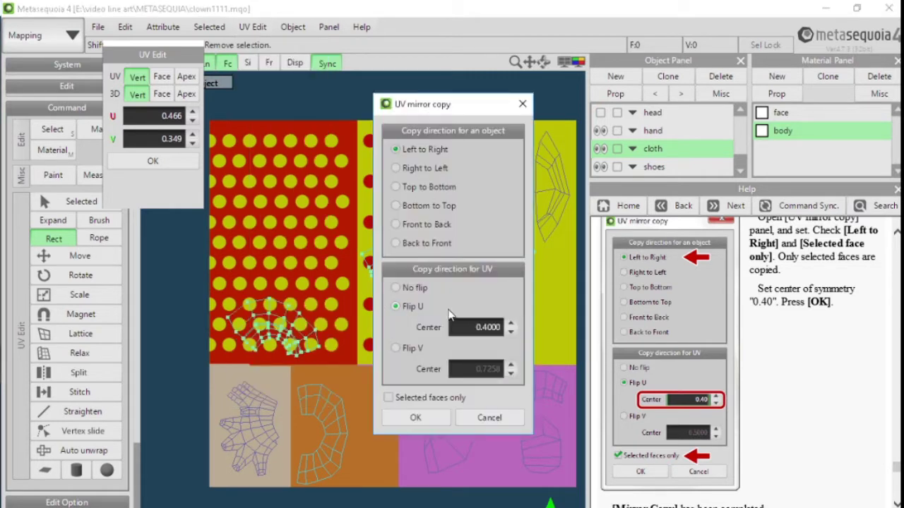
double_click(481, 324)
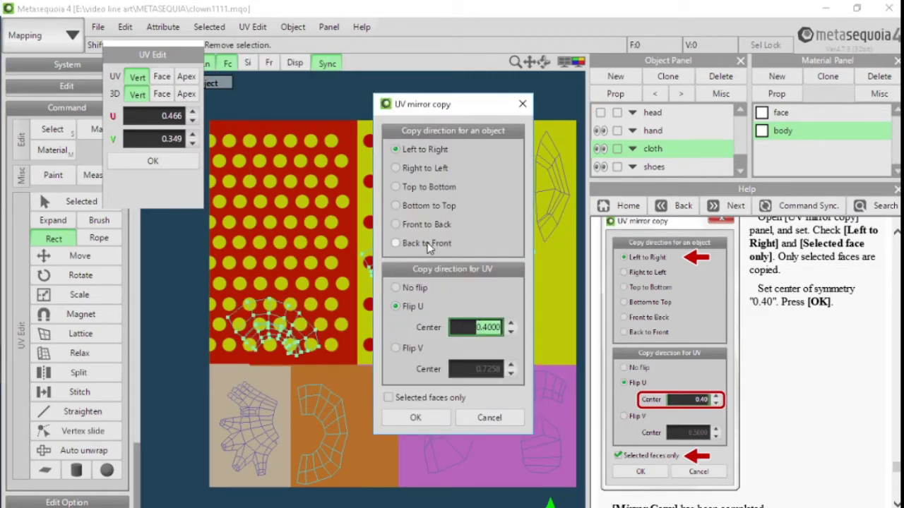
click(416, 418)
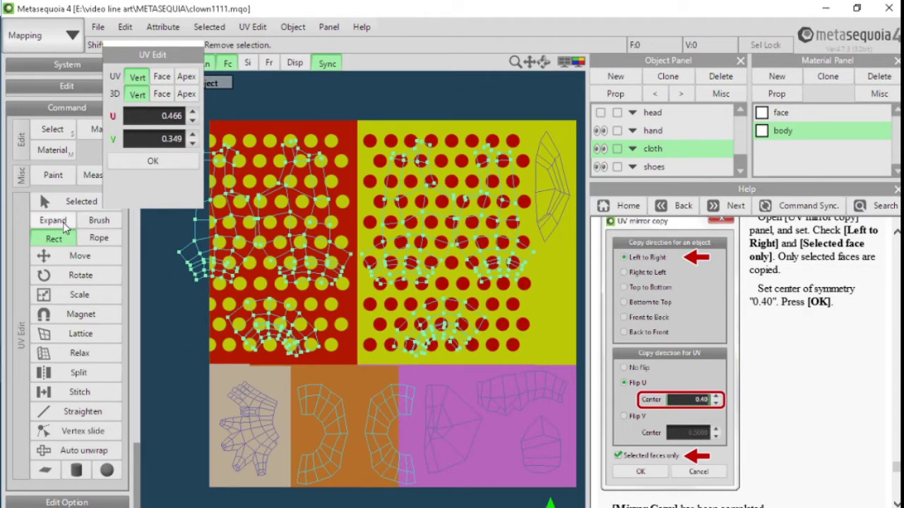
- Rope-select the C-shaped island straddling the orange and purple areas and move it into the empty space below the purple area
click(110, 241)
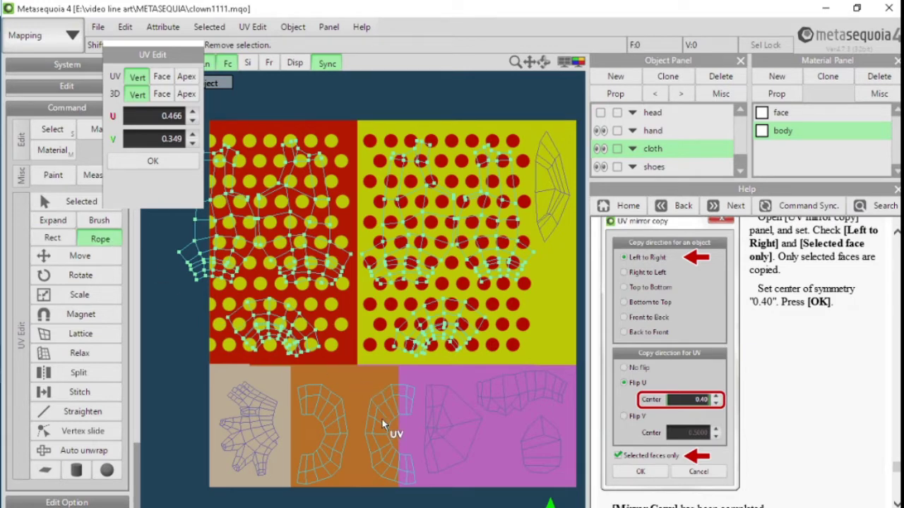
middle_drag(388, 438, 362, 341)
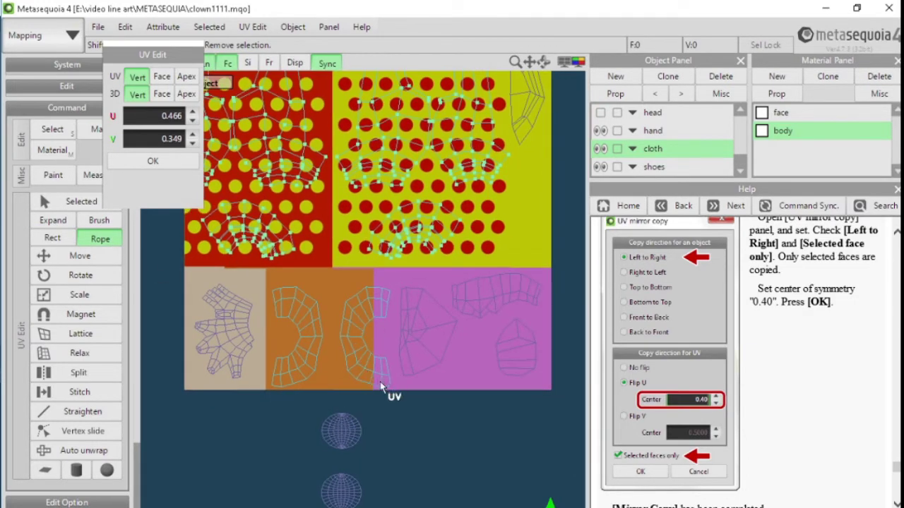
scroll(376, 359, up, 4)
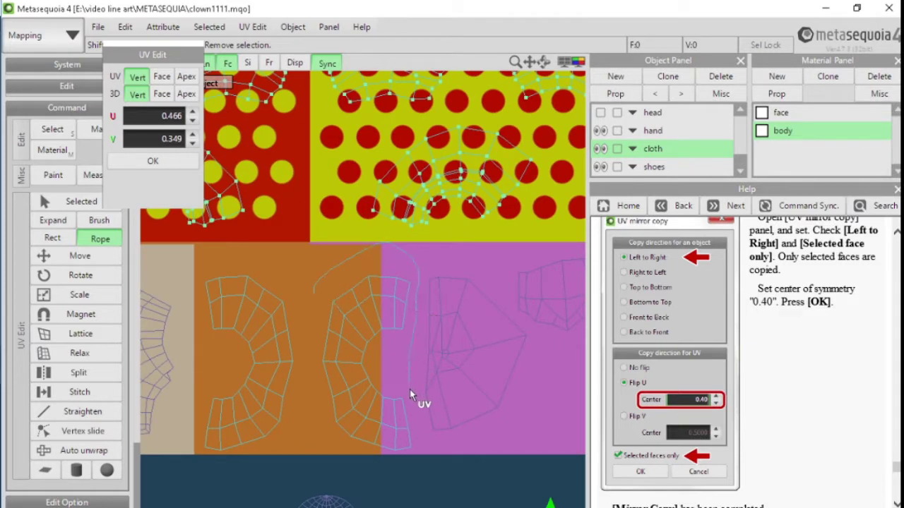
mouse_move(418, 446)
mouse_down()
mouse_move(390, 471)
mouse_move(317, 423)
mouse_up()
drag(306, 295, 297, 301)
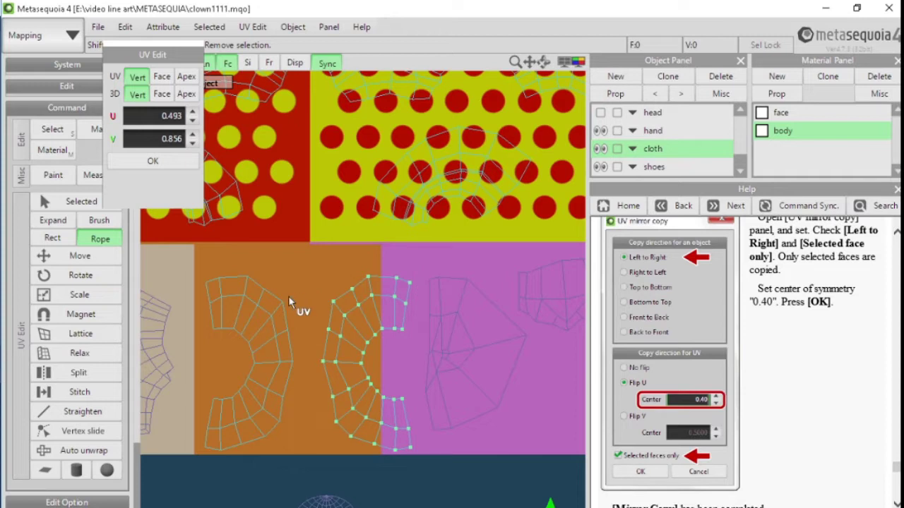
click(82, 257)
middle_drag(402, 462, 370, 275)
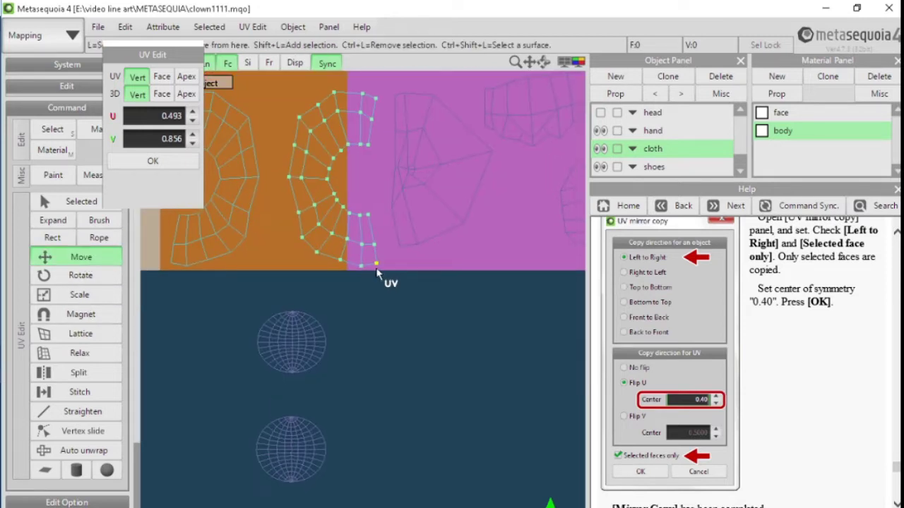
drag(383, 277, 514, 505)
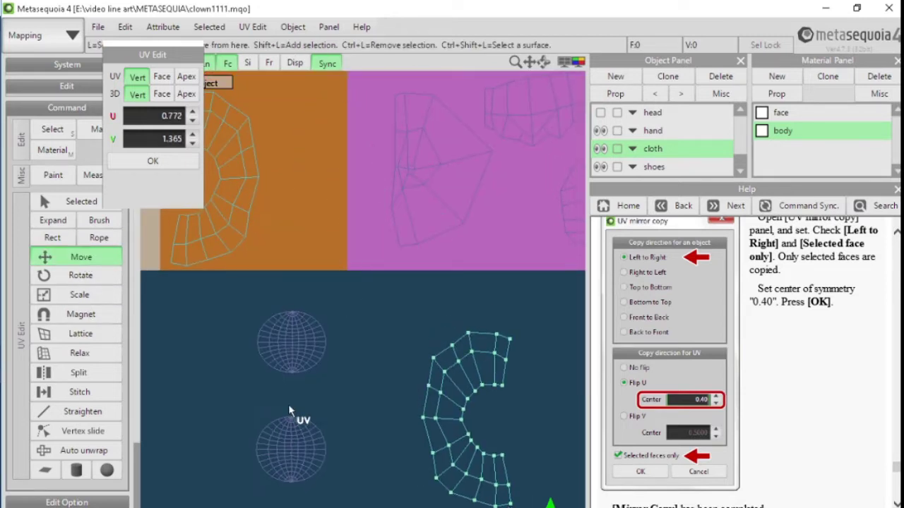
- Rectangle-select the two round UV islands below the texture, move them up onto the orange area, and deselect them
click(53, 238)
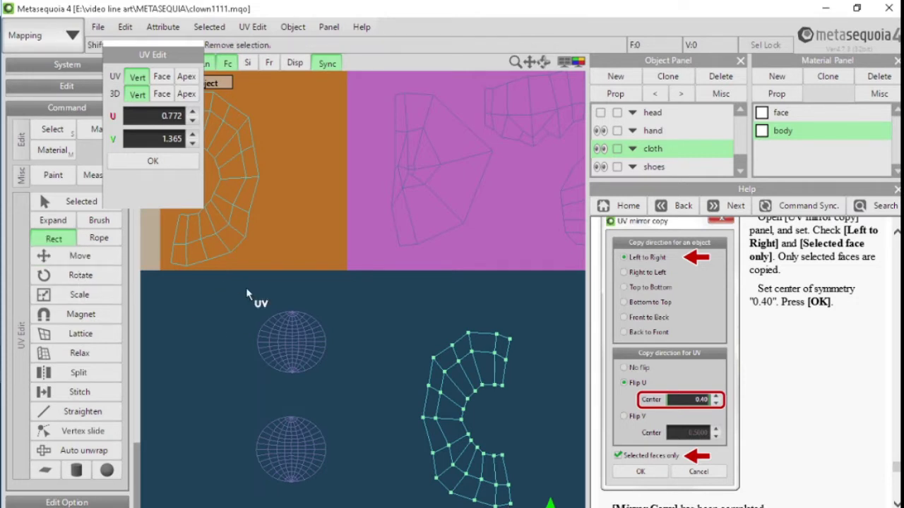
drag(236, 283, 368, 506)
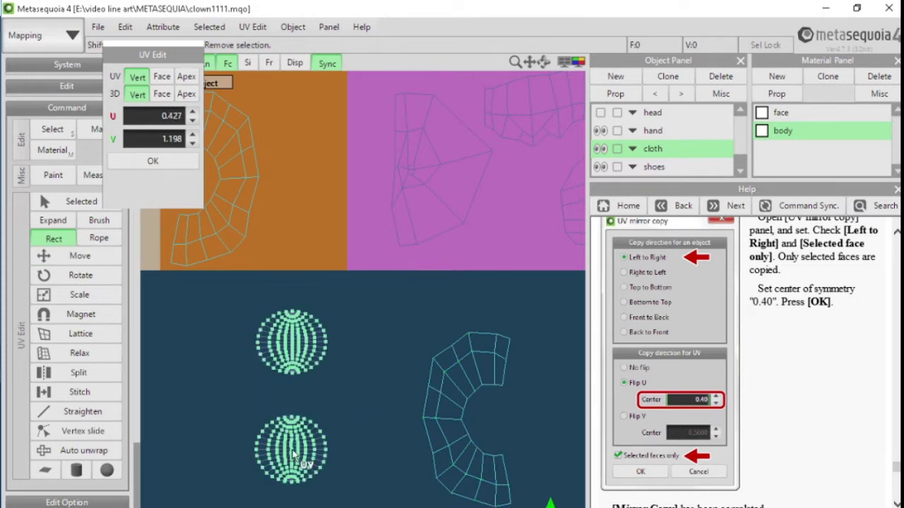
click(79, 257)
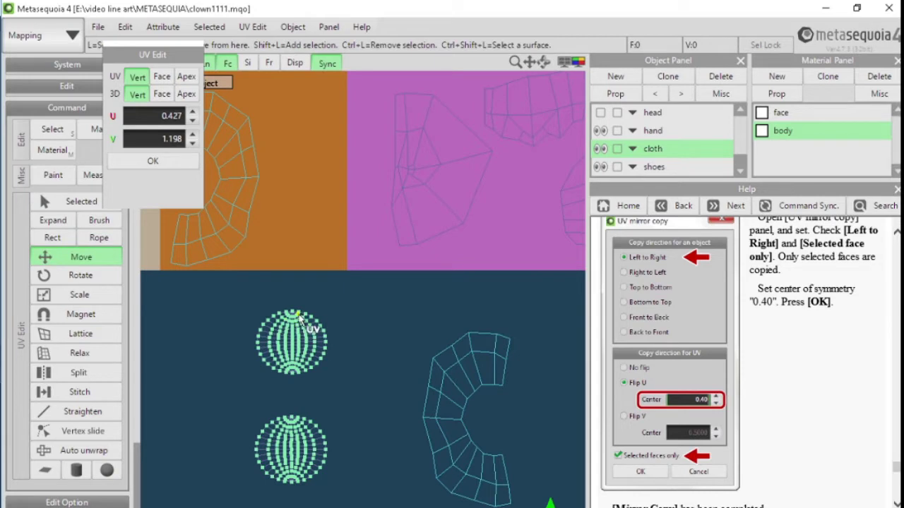
drag(292, 312, 298, 83)
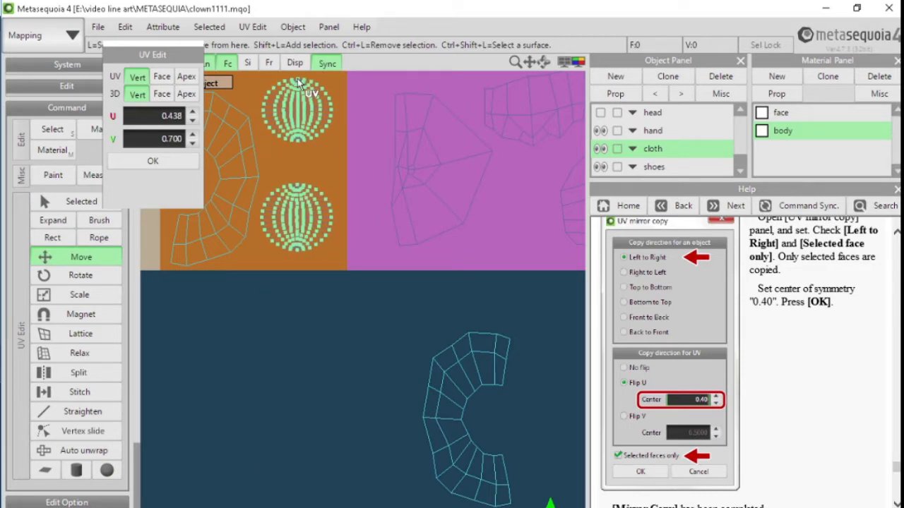
middle_drag(330, 392, 372, 404)
click(360, 441)
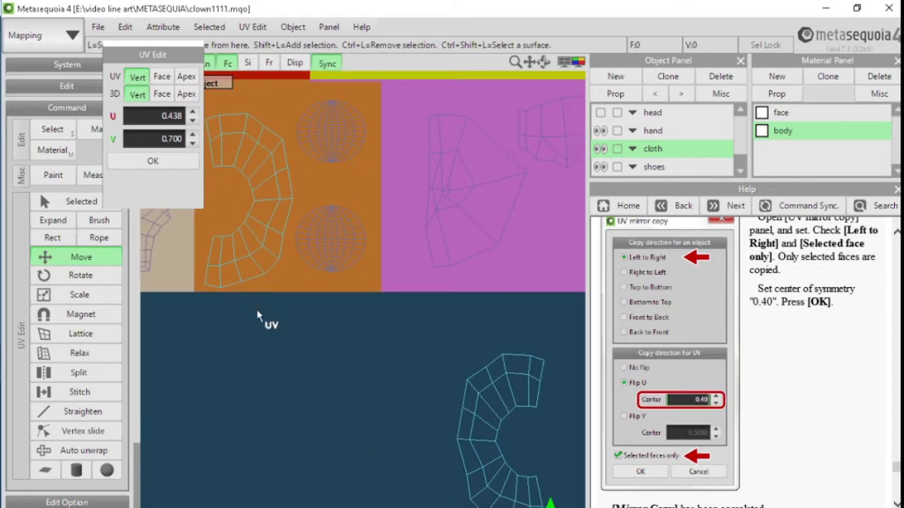
- Rope-select the C-shaped island on the orange area, move it below the texture level with the other C-shaped island, and deselect it
middle_drag(257, 310, 323, 363)
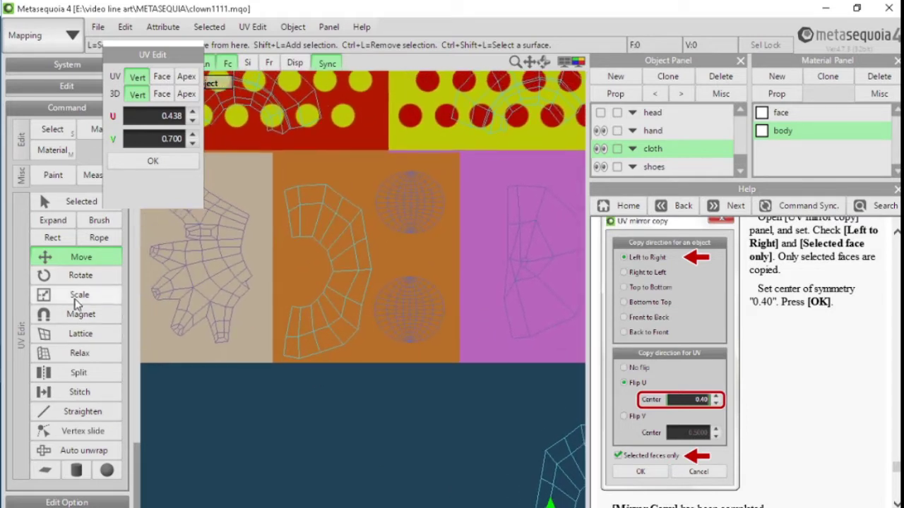
click(96, 241)
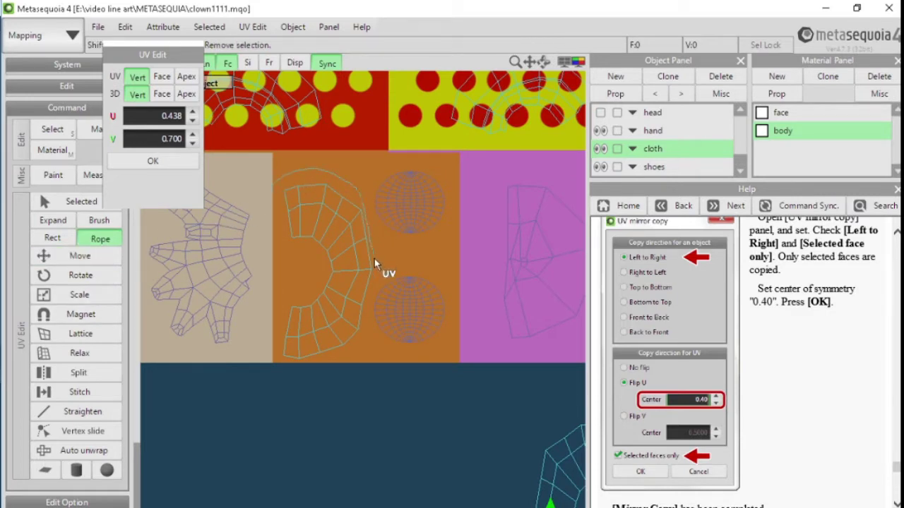
drag(308, 386, 271, 300)
drag(264, 203, 261, 240)
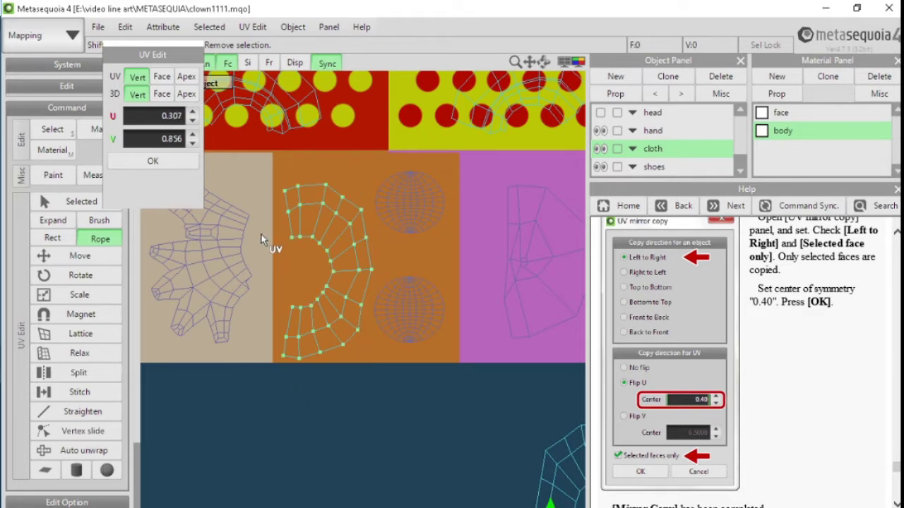
click(80, 257)
drag(299, 363, 302, 507)
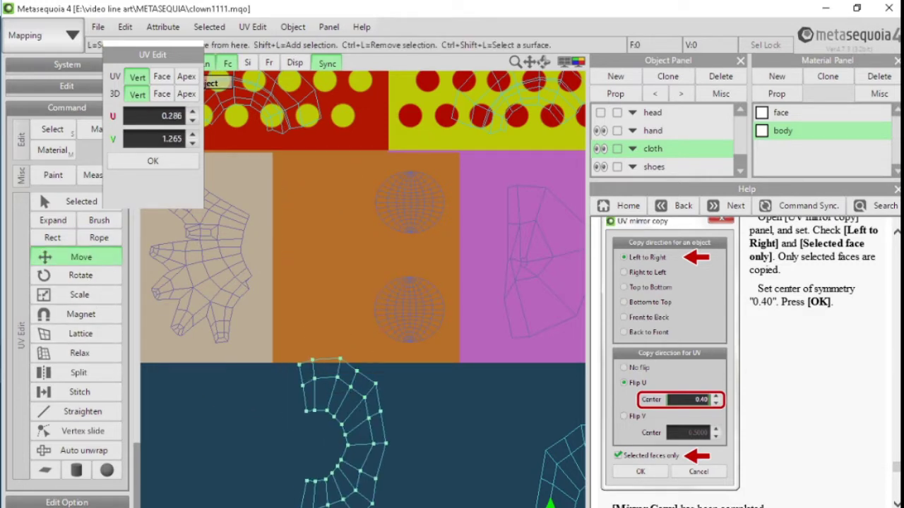
middle_drag(411, 478, 380, 293)
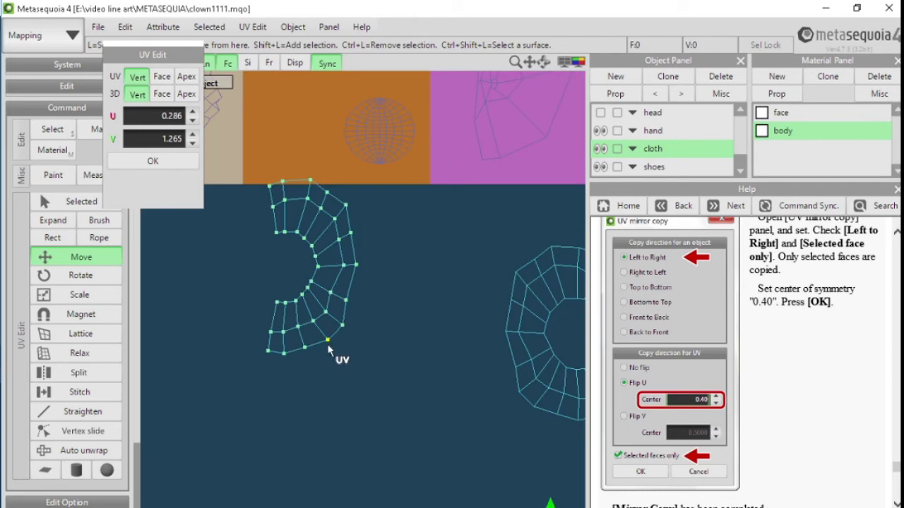
drag(328, 345, 366, 417)
middle_drag(463, 390, 426, 428)
click(426, 450)
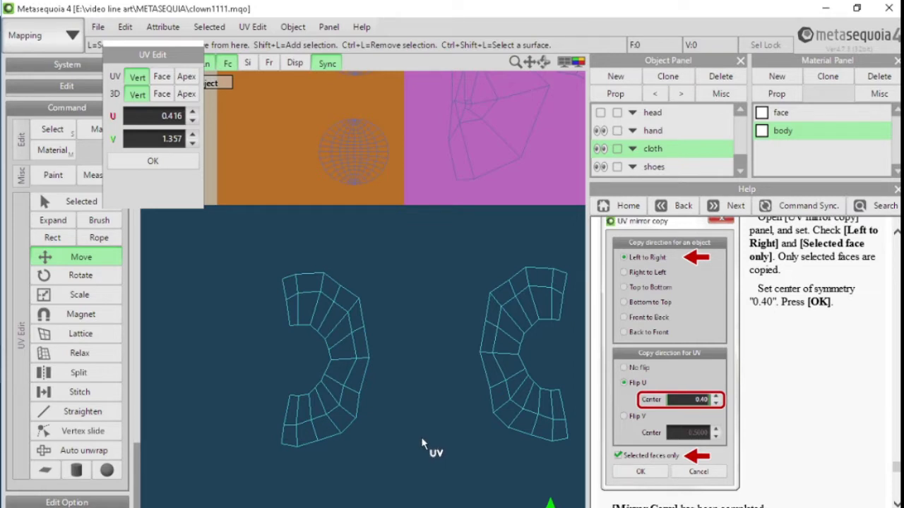
- Rectangle-select the right C-shaped island and rotate it about half a turn so its opening faces the same way as the left one
middle_drag(420, 425, 380, 412)
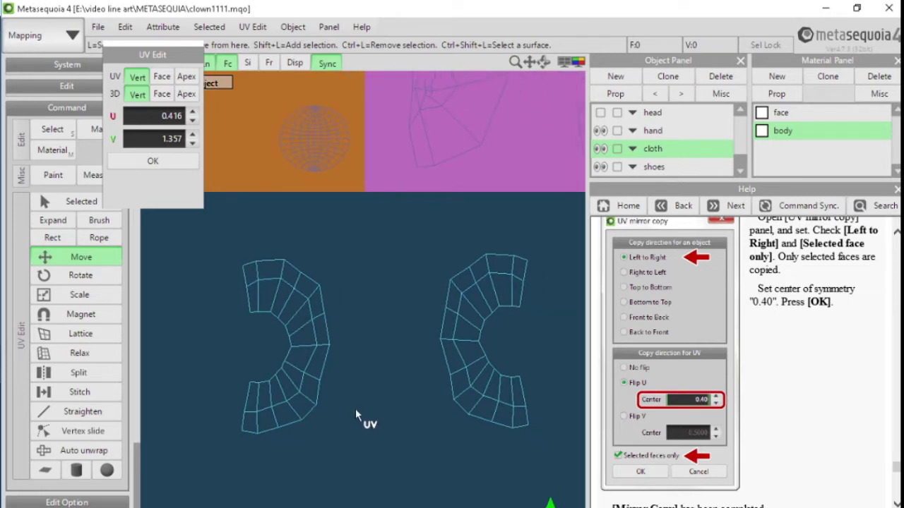
click(98, 265)
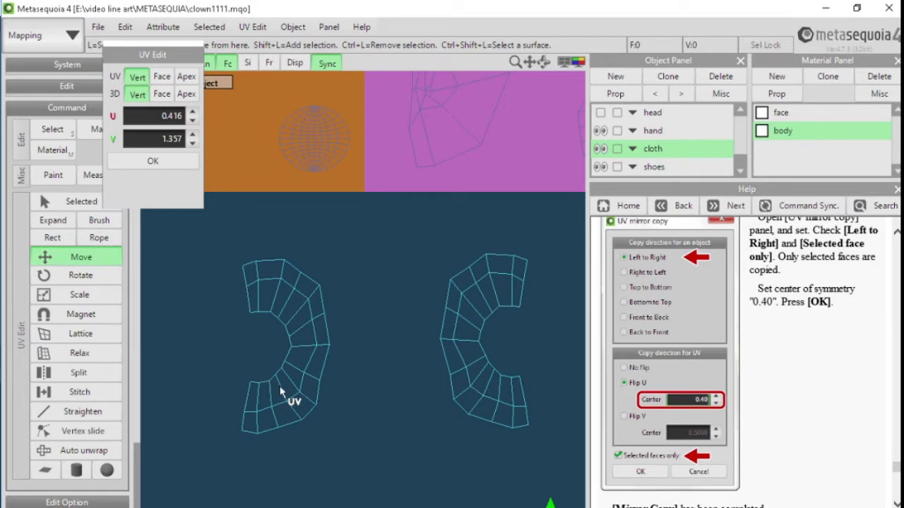
click(74, 240)
drag(414, 229, 558, 468)
click(104, 275)
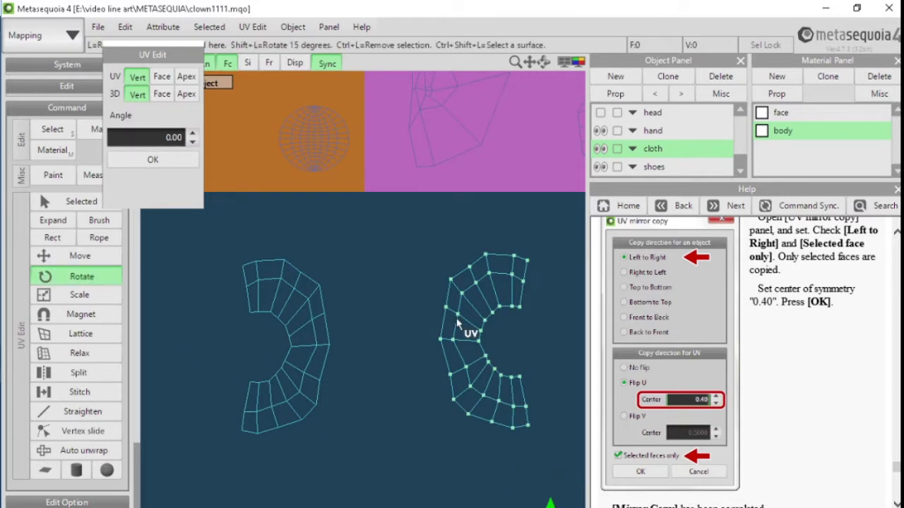
drag(531, 423, 395, 323)
middle_drag(425, 330, 319, 201)
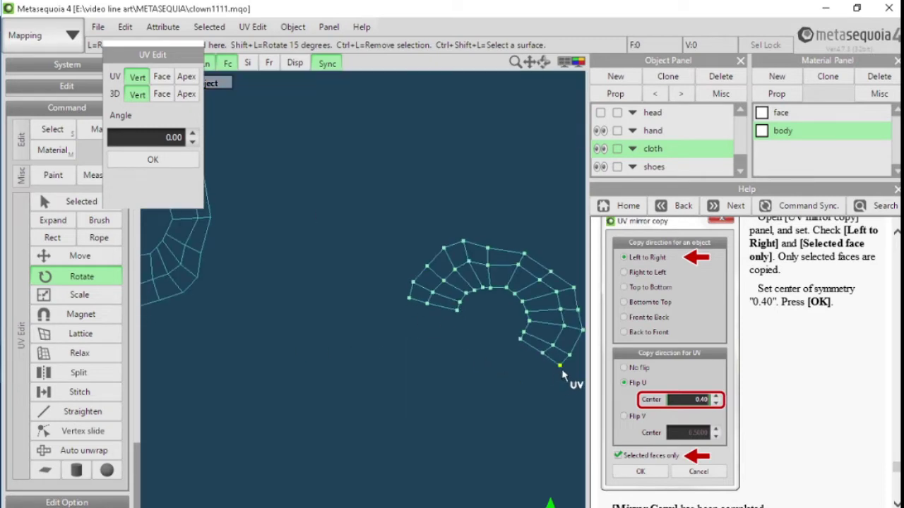
drag(562, 368, 519, 384)
middle_drag(543, 325, 329, 347)
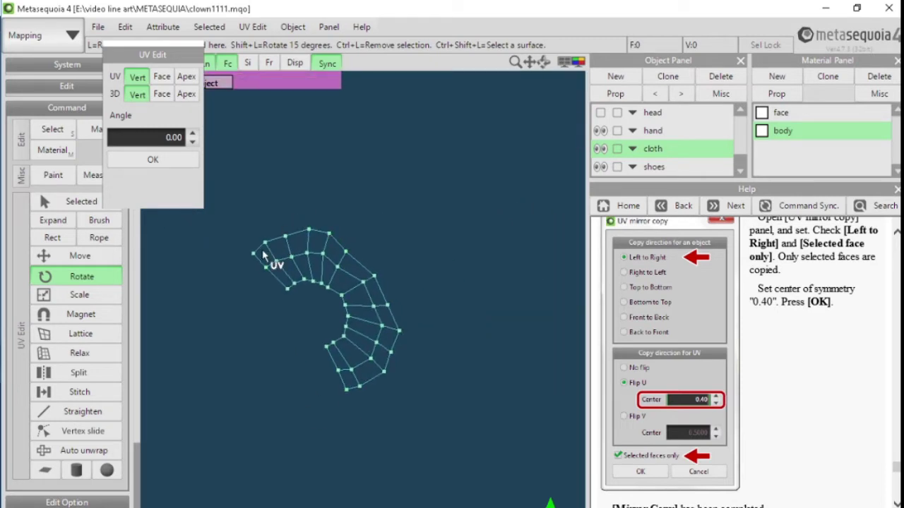
drag(253, 254, 305, 375)
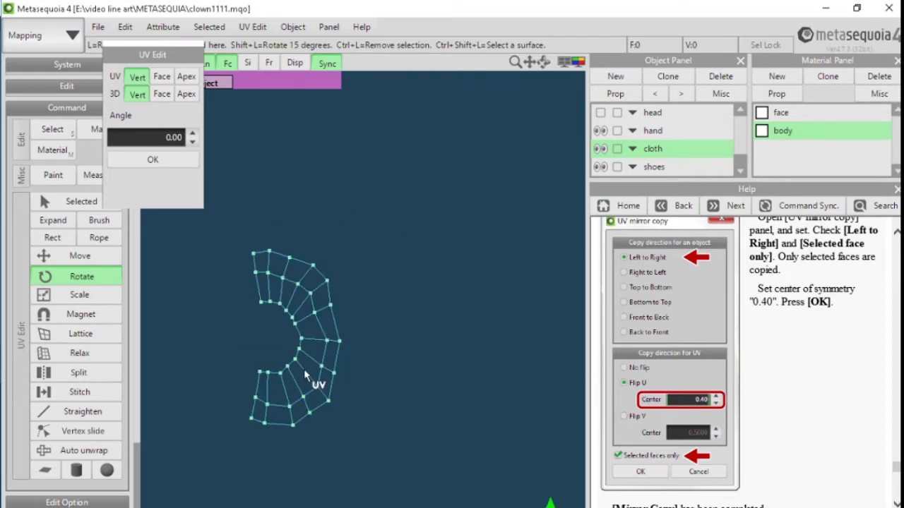
middle_drag(397, 391, 584, 382)
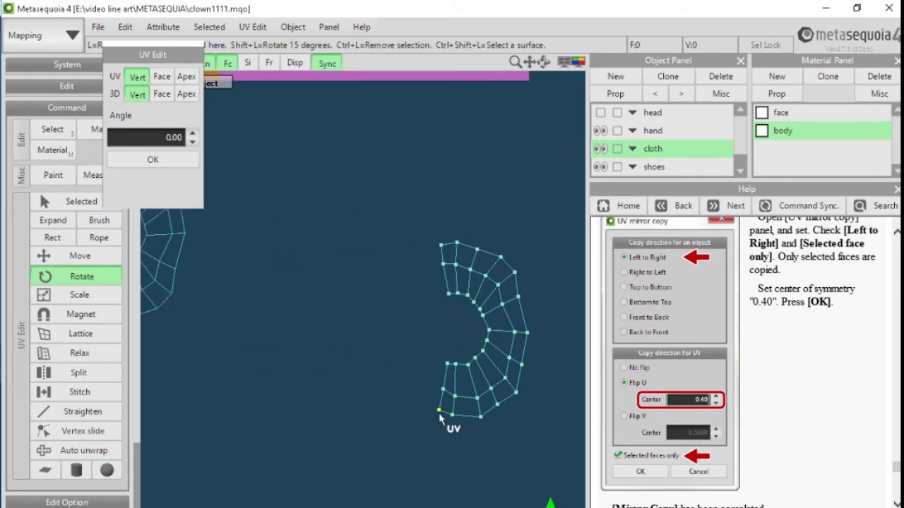
mouse_move(439, 412)
mouse_down()
mouse_move(455, 413)
mouse_move(445, 420)
mouse_up()
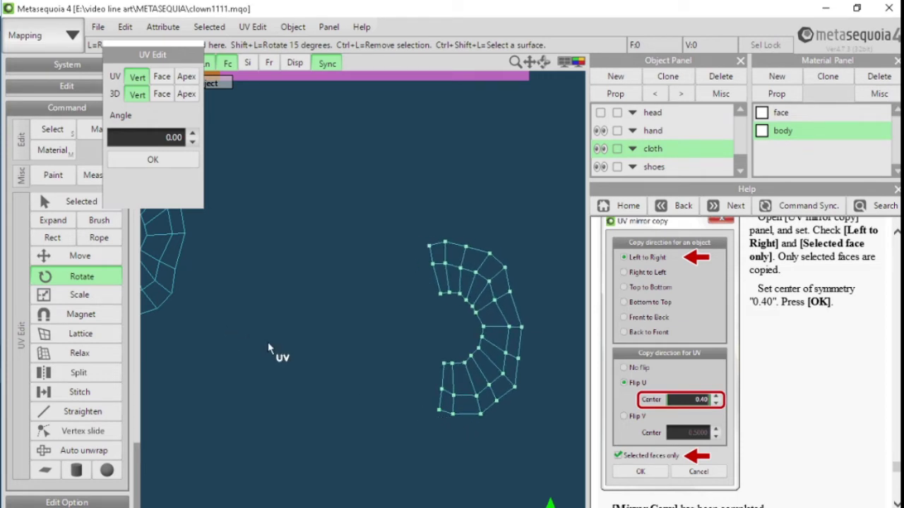
- Rectangle-select the rotated C-shaped island and move it close beside the other C-shaped island, aligned at about the same height
middle_drag(268, 342, 309, 352)
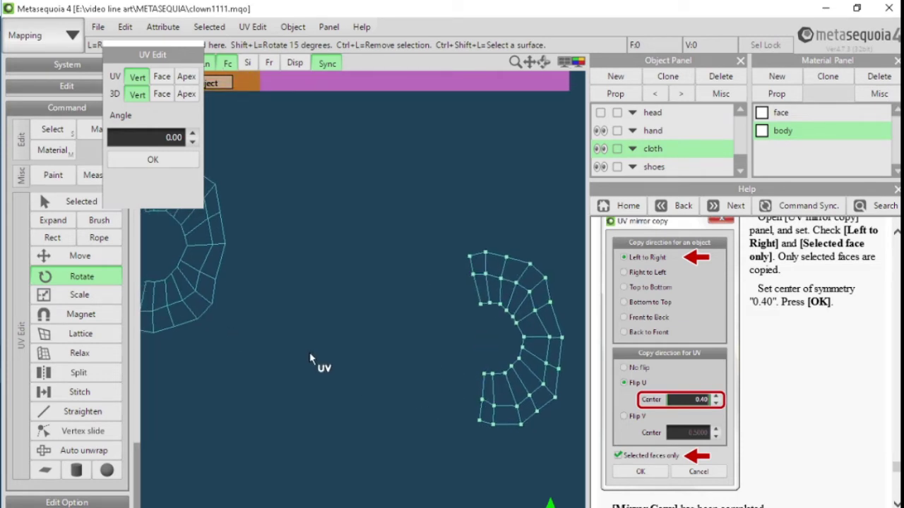
click(76, 243)
drag(433, 225, 603, 479)
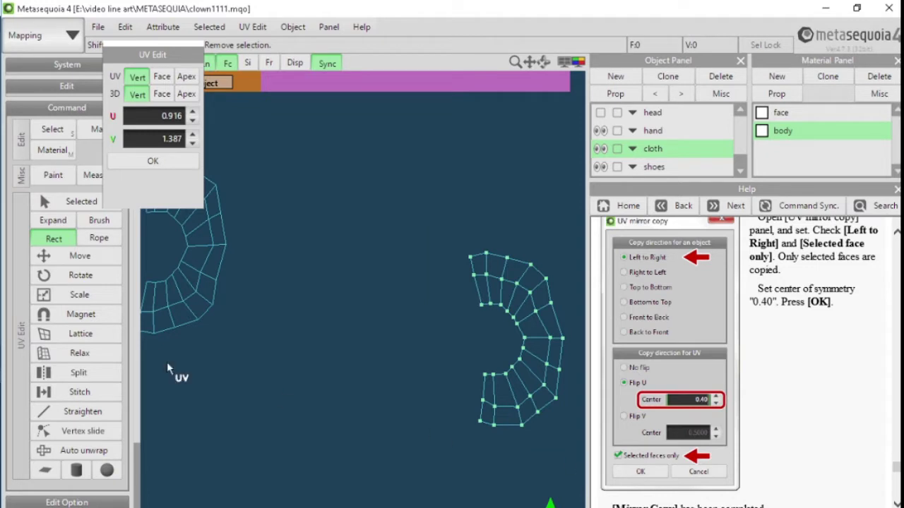
click(100, 262)
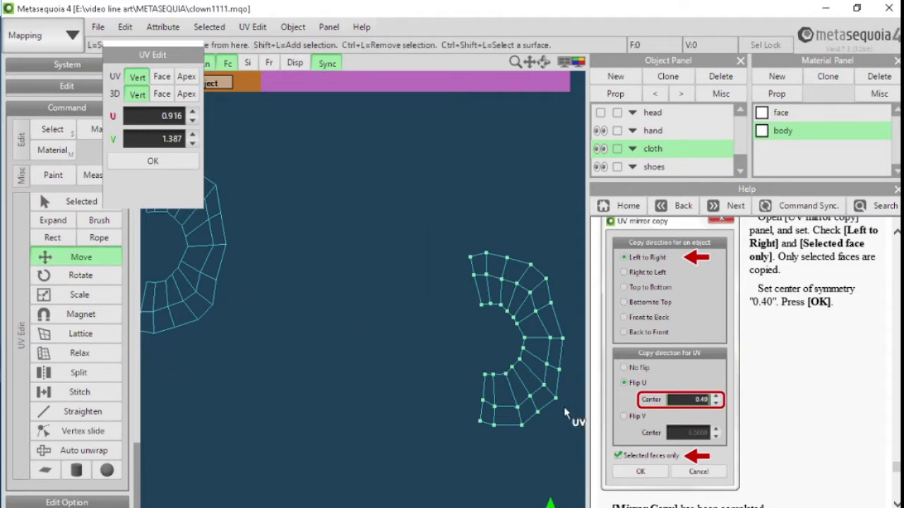
drag(559, 405, 389, 316)
middle_drag(389, 311, 532, 374)
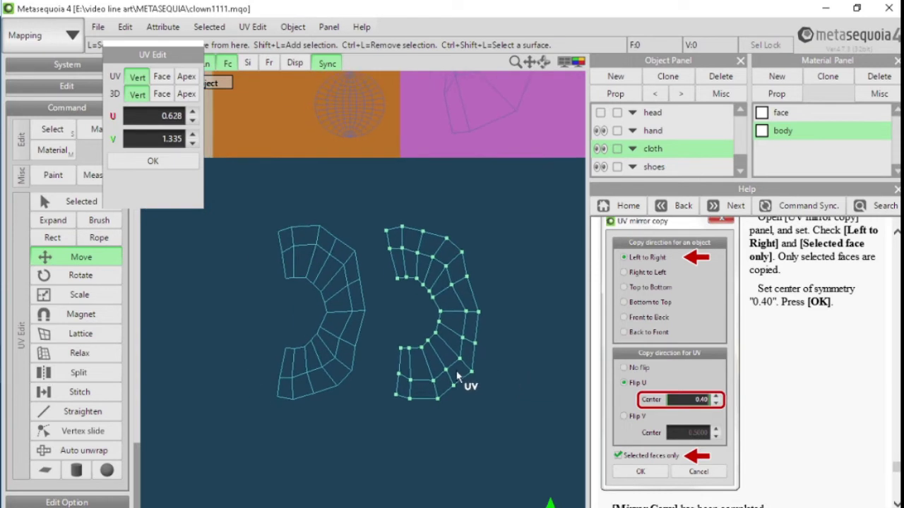
- Move the selected C-shaped island directly below the other C-shaped island, vertically aligned with it
middle_drag(456, 372, 492, 328)
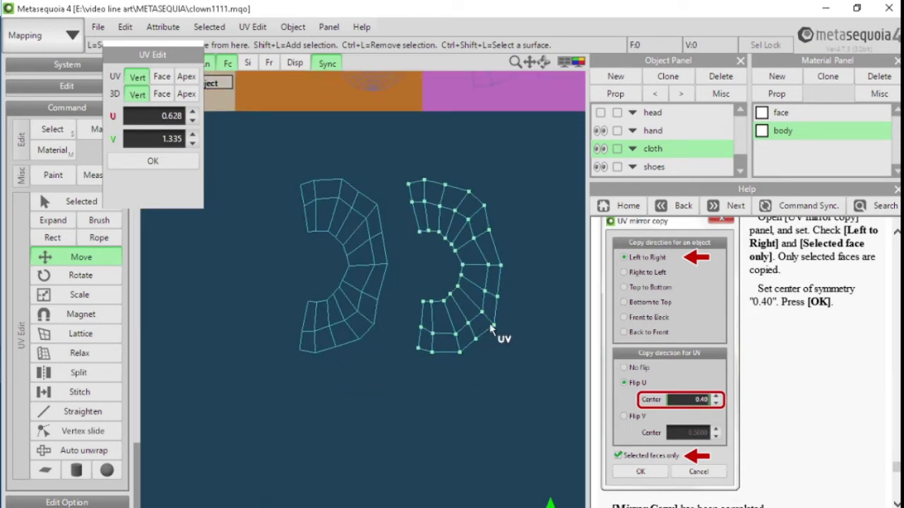
drag(495, 330, 399, 505)
middle_drag(448, 439, 448, 398)
drag(400, 478, 382, 476)
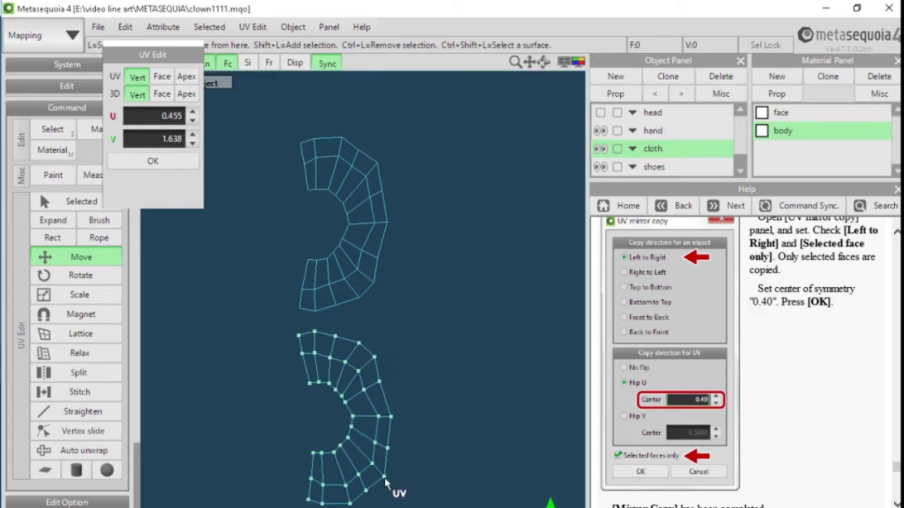
middle_drag(448, 437, 455, 429)
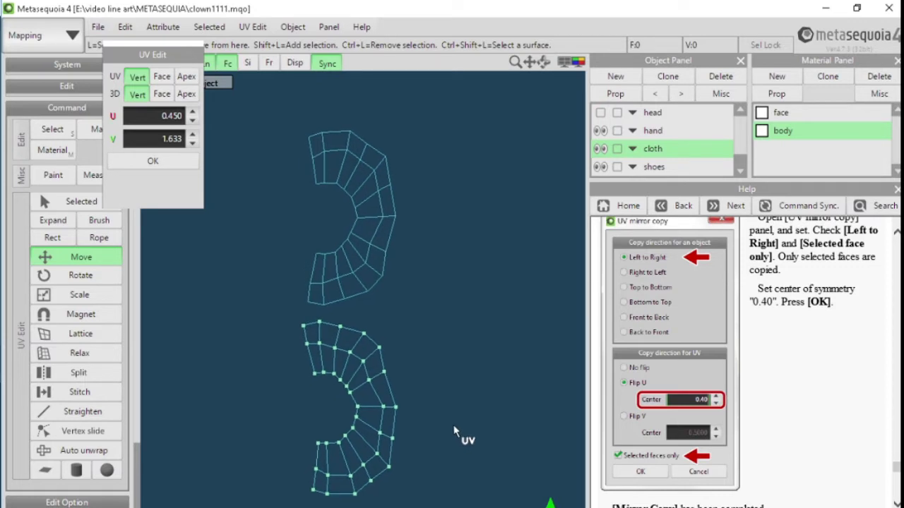
- Rectangle-select the upper C-shaped island as well and scale both islands down to roughly a third of their size
click(54, 238)
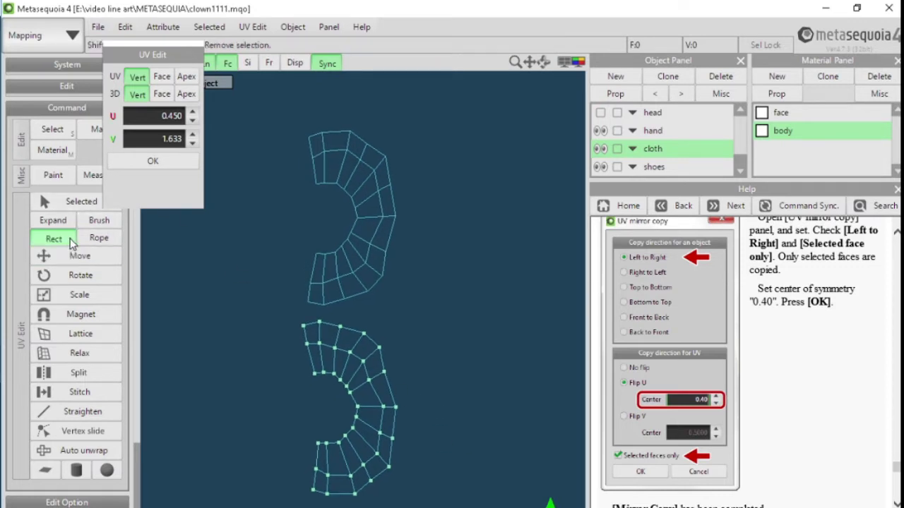
drag(275, 111, 413, 318)
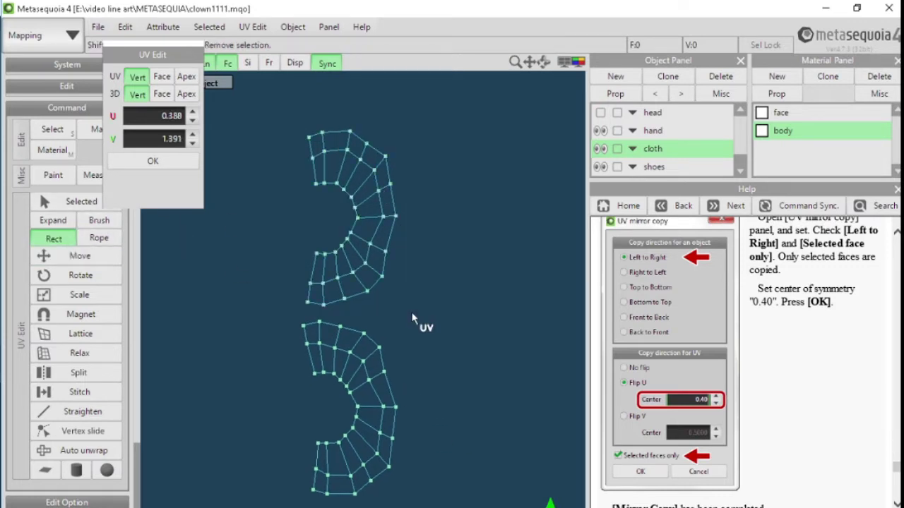
click(94, 296)
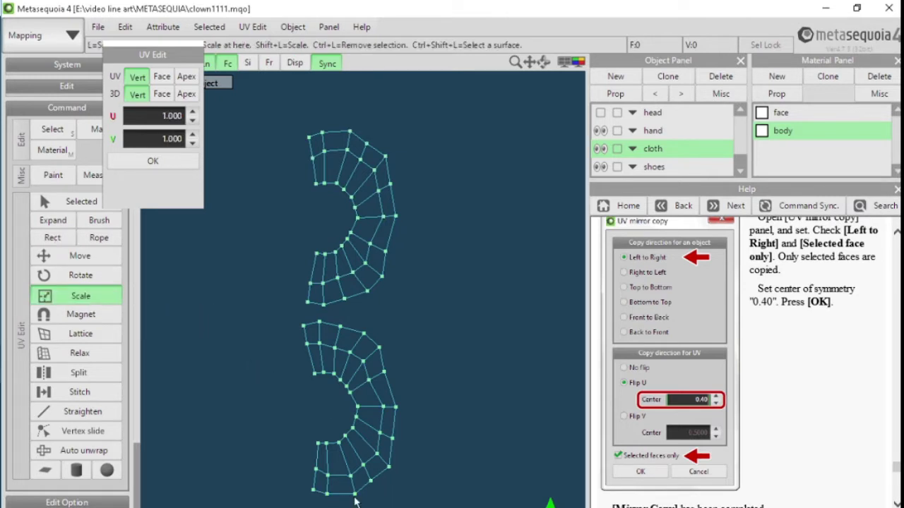
drag(354, 500, 315, 491)
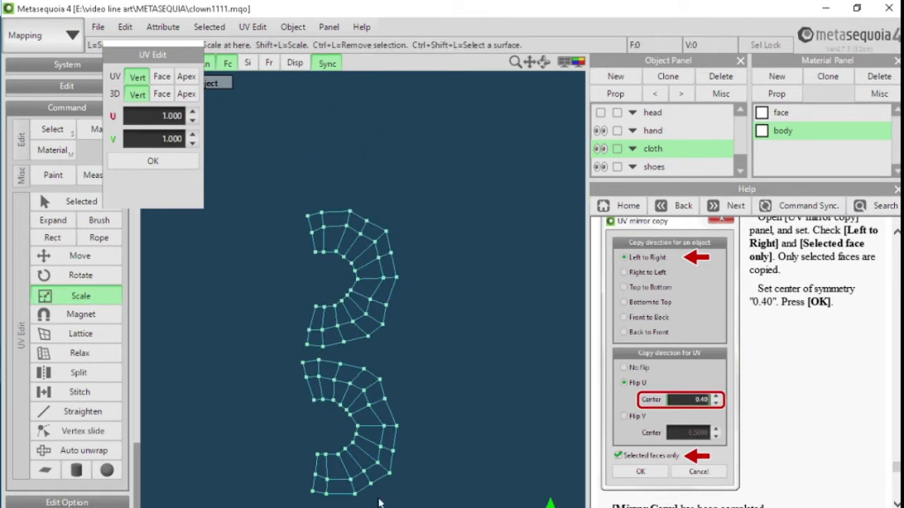
drag(398, 430, 374, 429)
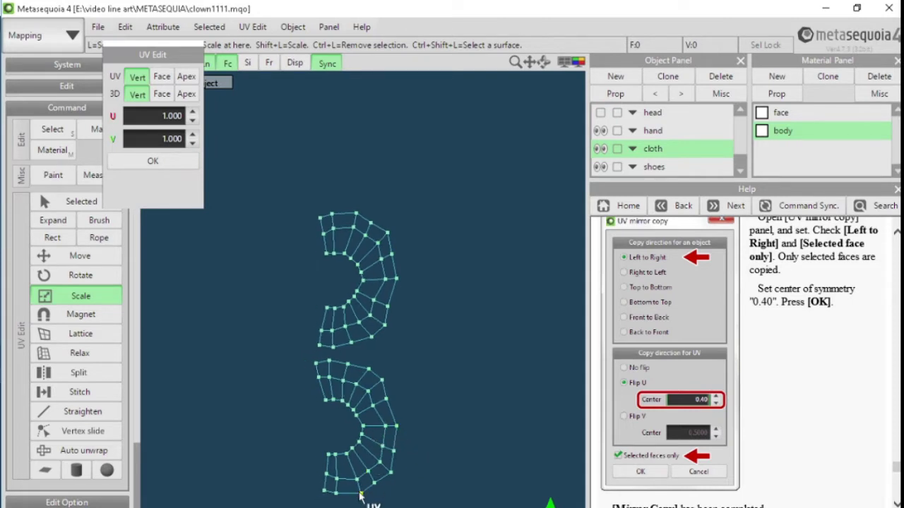
drag(360, 495, 361, 507)
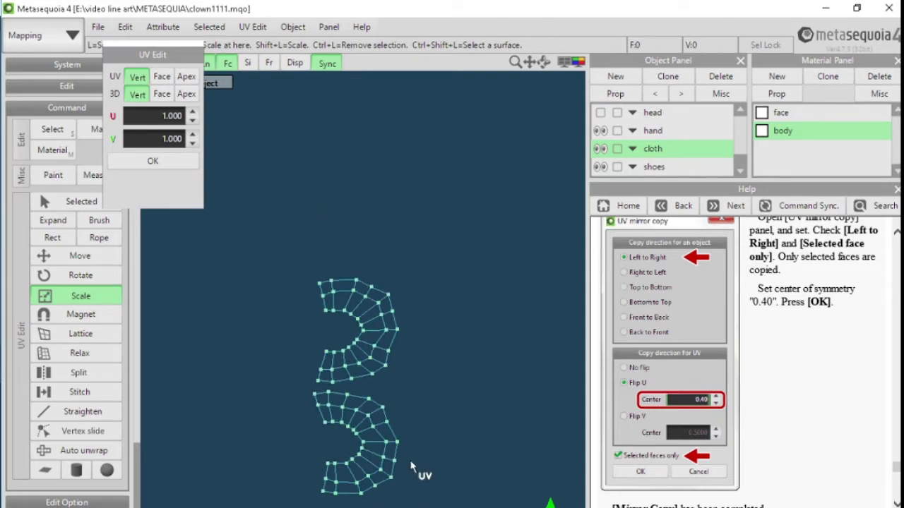
drag(396, 444, 387, 445)
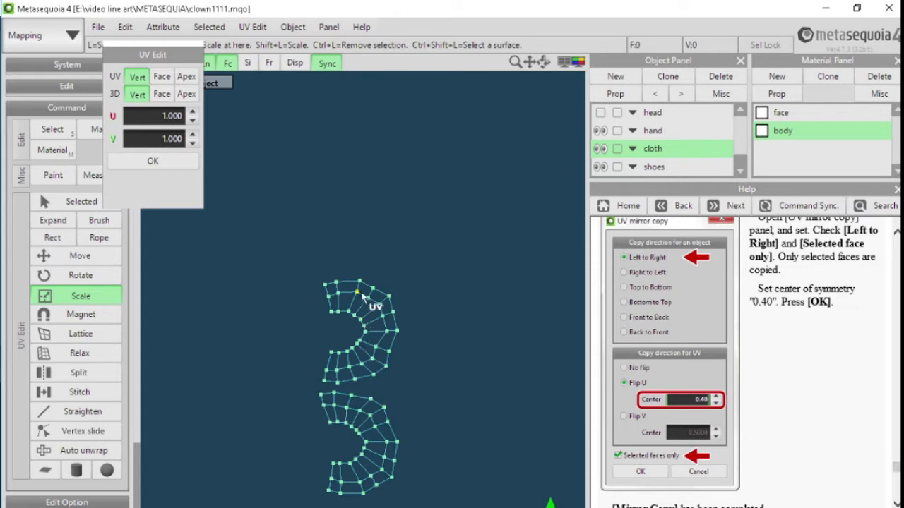
drag(361, 284, 356, 317)
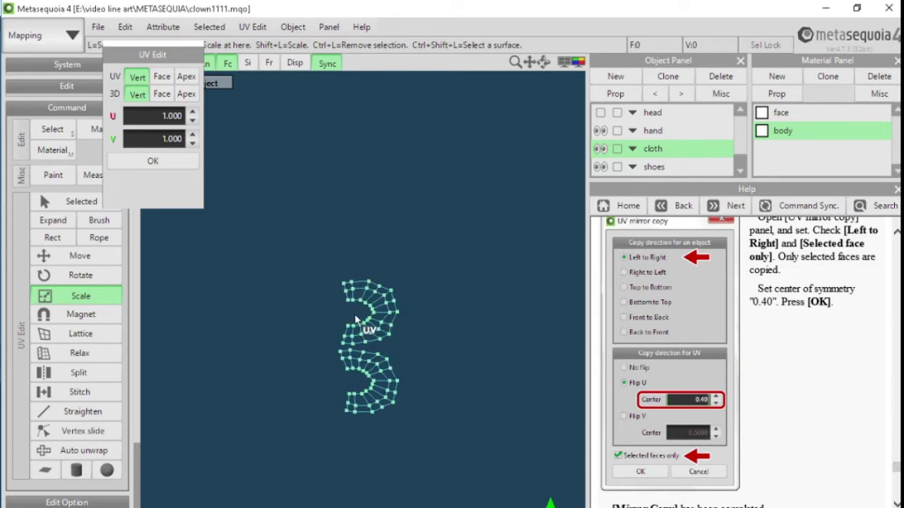
- Move both C-shaped islands up towards the texture's lower edge and enlarge them to about the height of the orange area
click(107, 261)
drag(395, 405, 396, 261)
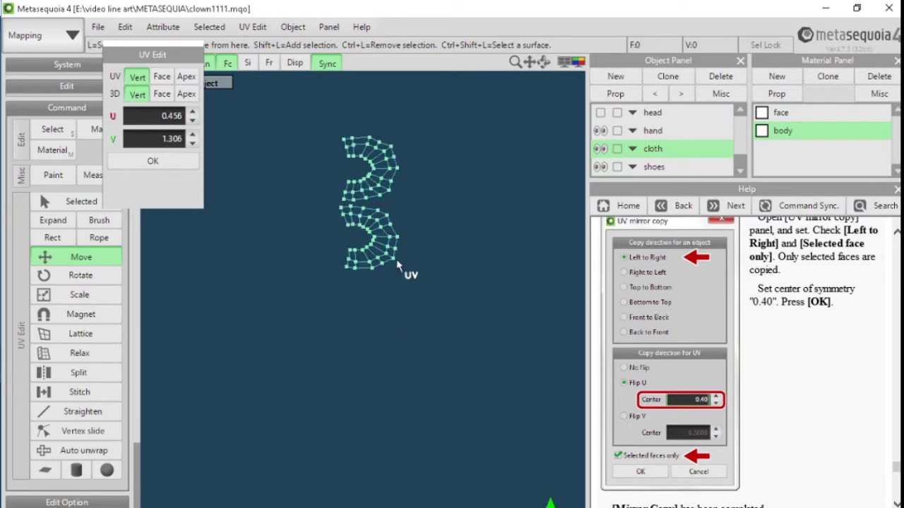
middle_drag(447, 280, 453, 465)
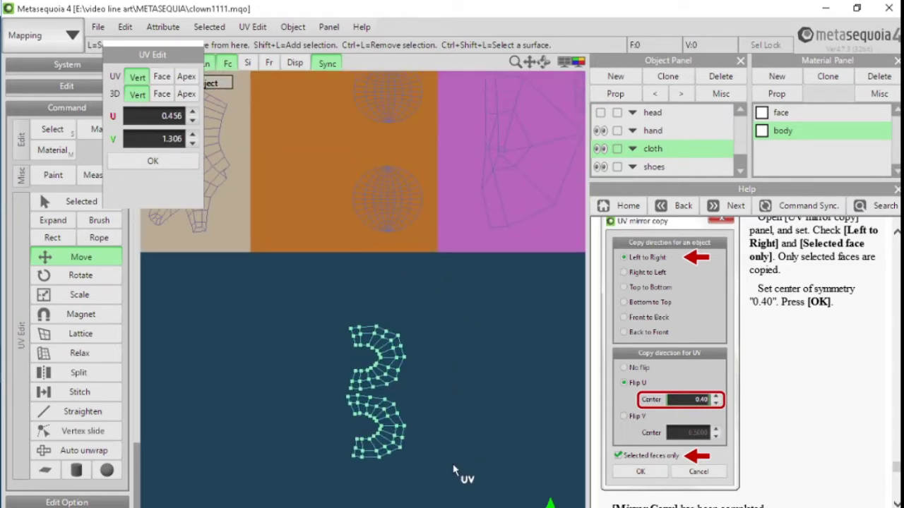
click(96, 297)
drag(379, 462, 385, 415)
drag(382, 459, 417, 411)
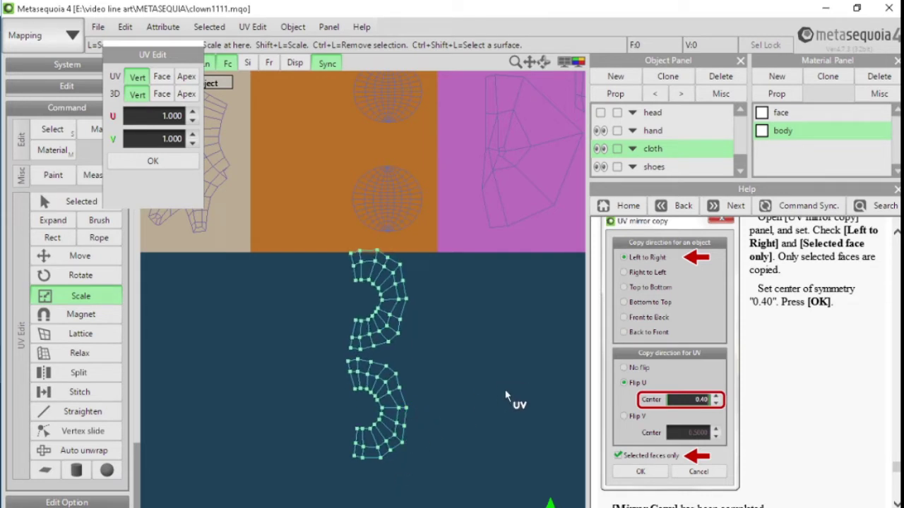
- Move both C-shaped islands up onto the orange area, beside the two round islands
middle_drag(505, 391, 501, 444)
click(94, 260)
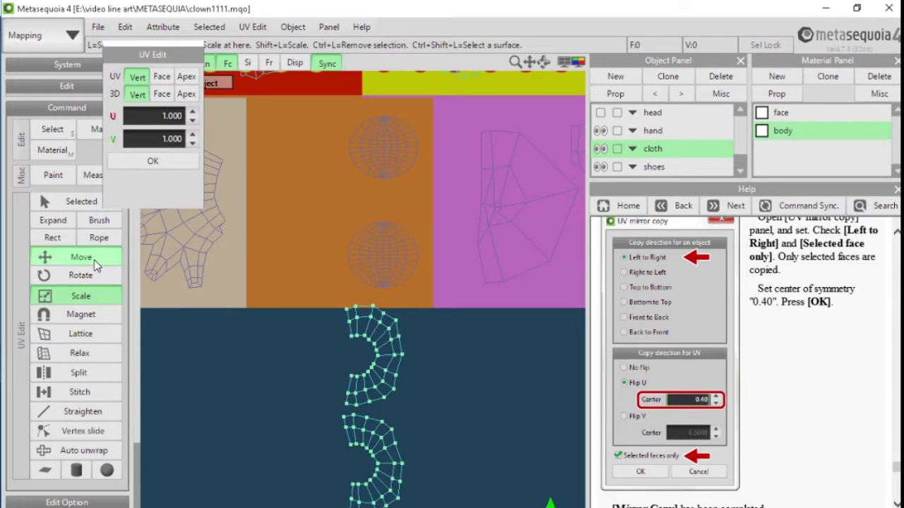
click(94, 260)
drag(374, 473, 334, 272)
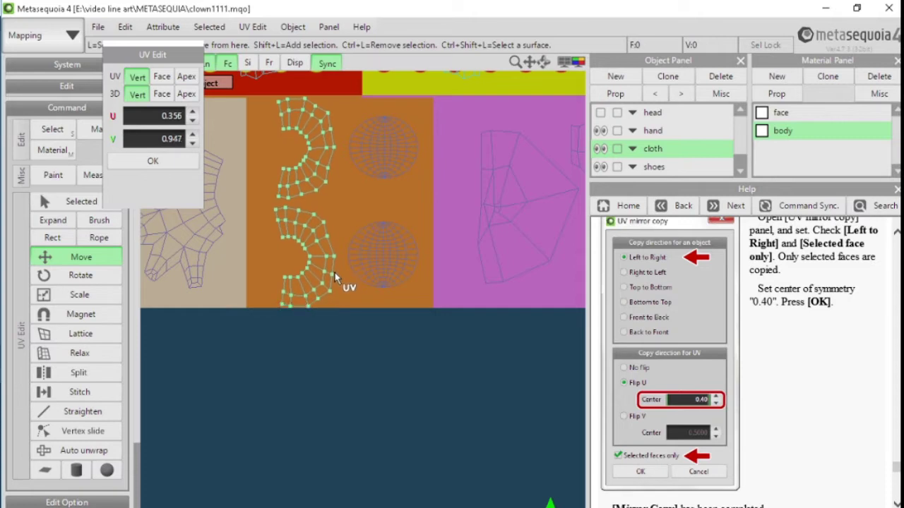
- Scale the two C-shaped islands down slightly, shift them up so they sit within the orange area, and deselect them
click(95, 296)
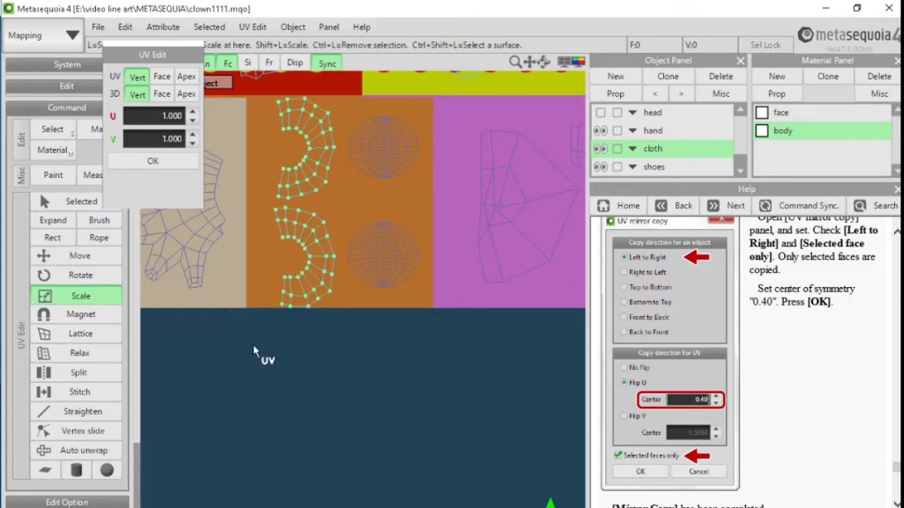
drag(308, 306, 297, 329)
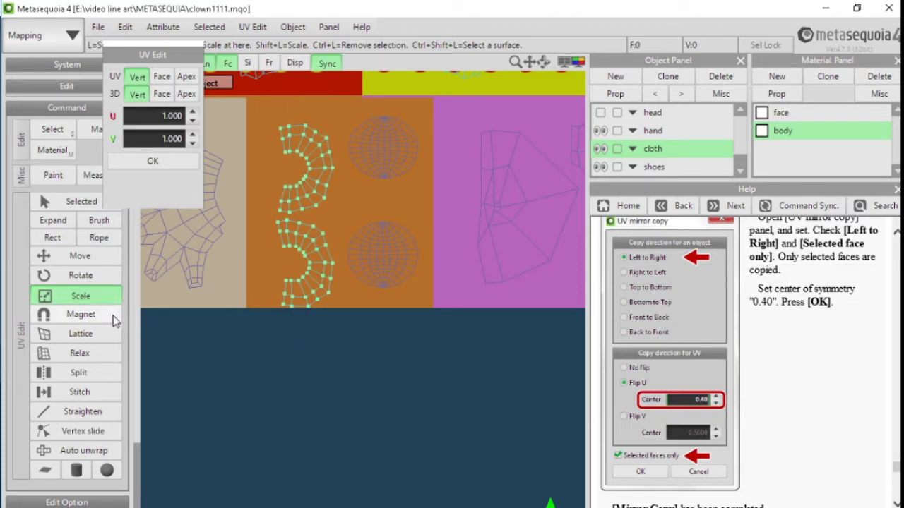
mouse_move(299, 319)
mouse_down()
mouse_move(293, 298)
mouse_move(288, 309)
mouse_up()
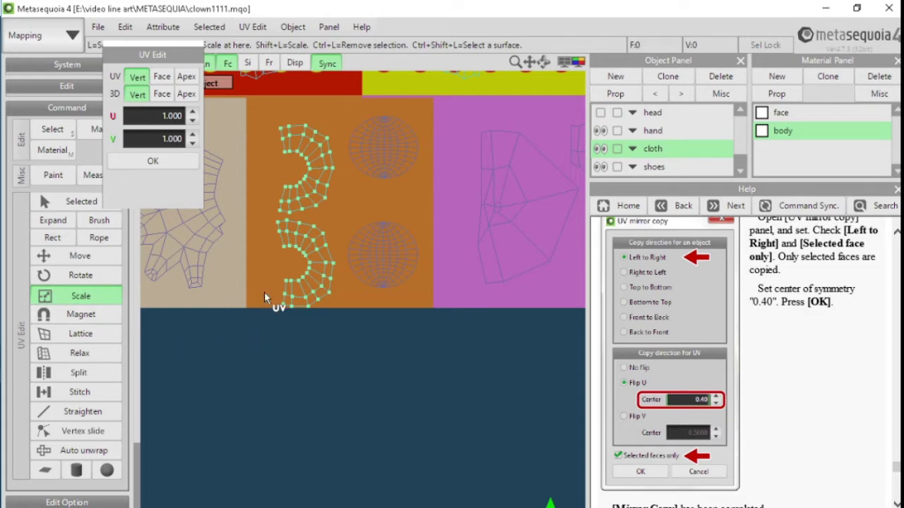
click(119, 259)
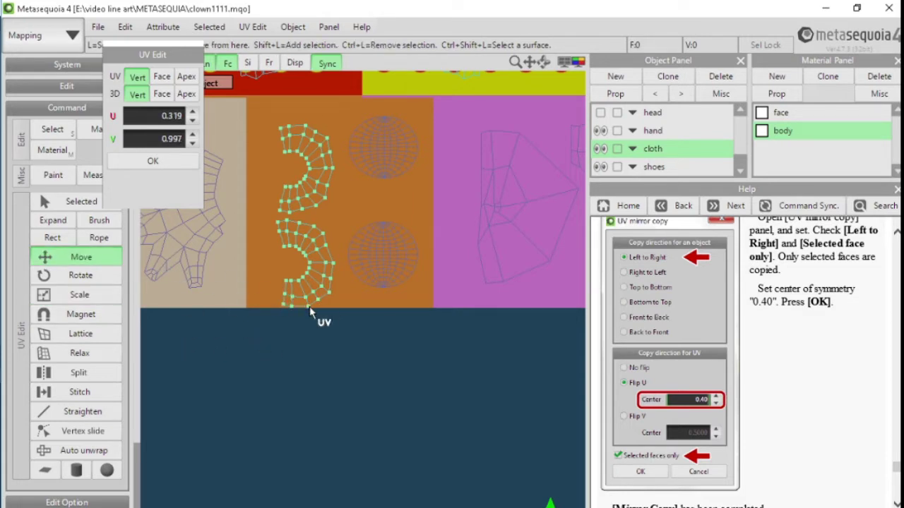
drag(309, 307, 305, 288)
click(348, 412)
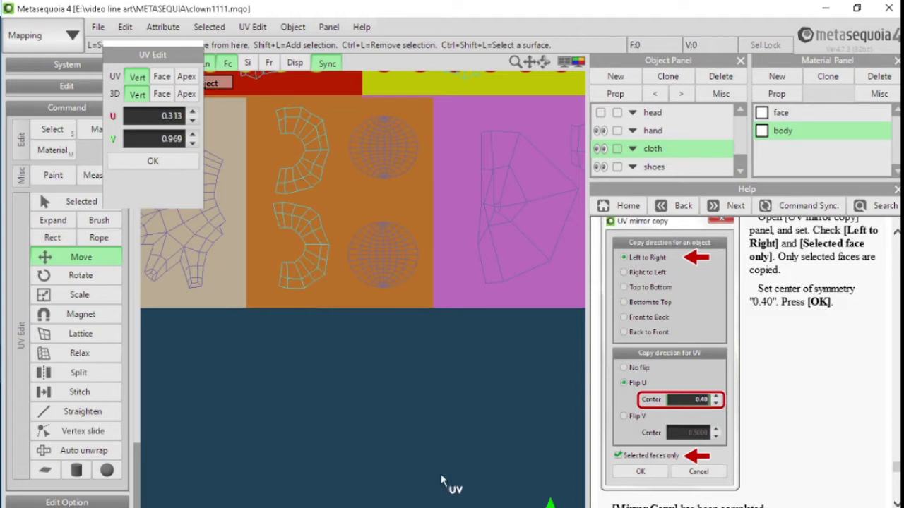
- Display the 3D clown over the UV layout, examine the texture on its collar, and hide the model again
middle_drag(419, 407, 420, 423)
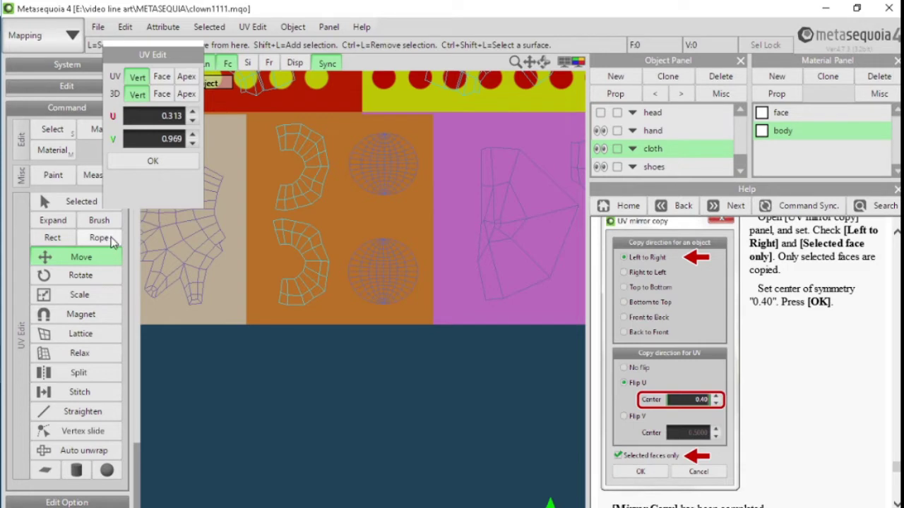
drag(170, 57, 93, 80)
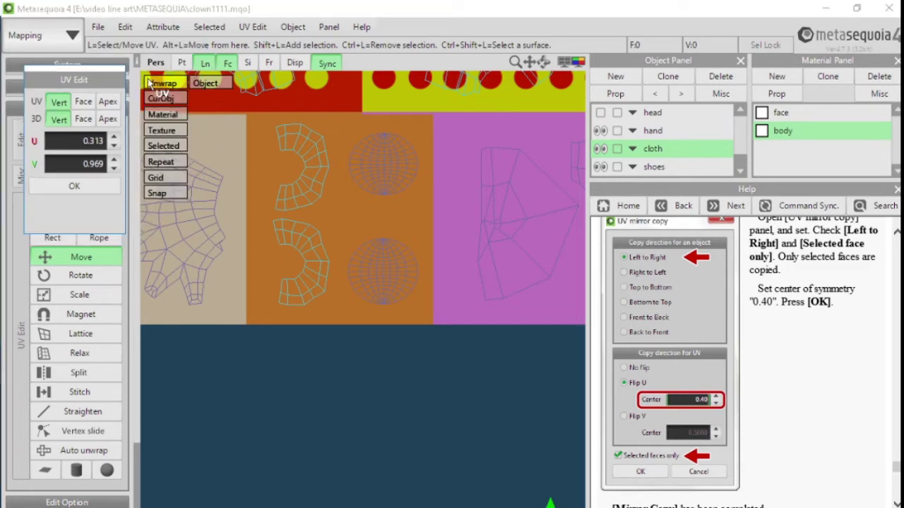
click(157, 83)
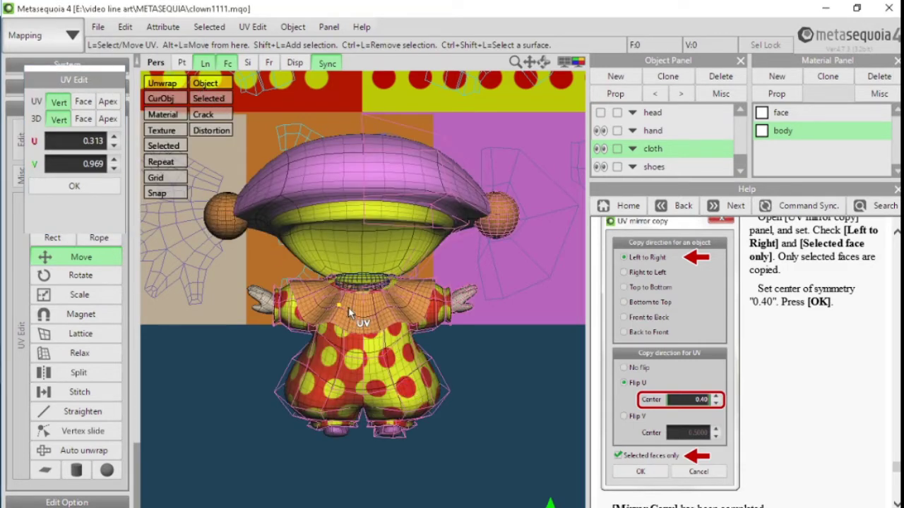
right_drag(363, 355, 345, 338)
middle_drag(386, 322, 326, 381)
click(203, 84)
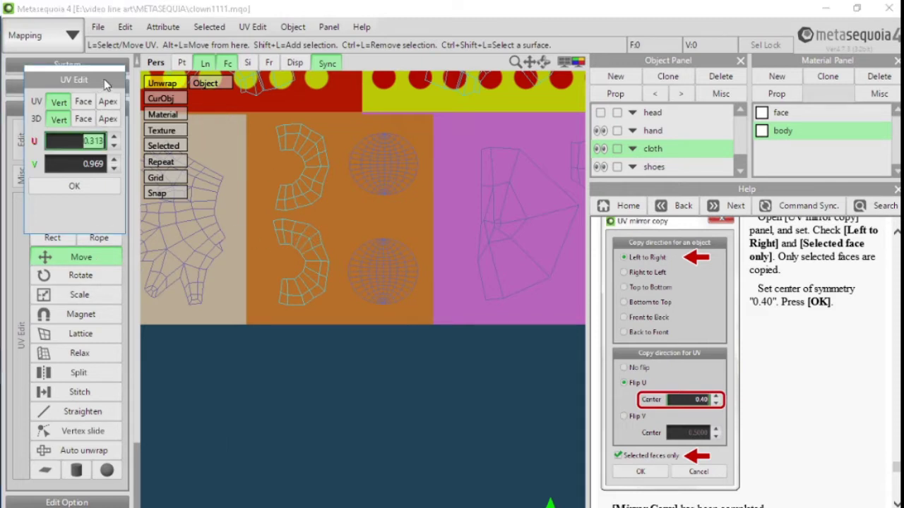
drag(105, 77, 110, 50)
- Rope-select the lower C-shaped island on the orange area and move it off the texture, below the purple area
click(103, 238)
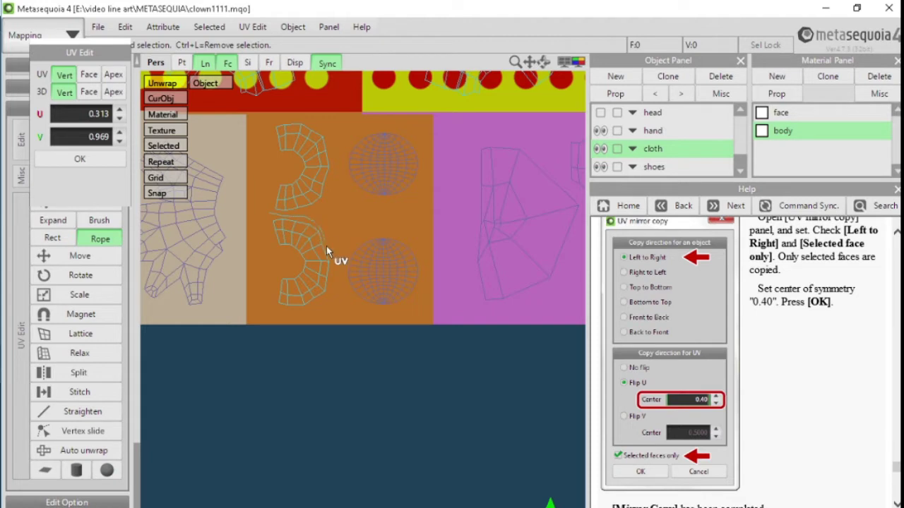
drag(331, 291, 298, 329)
drag(267, 221, 269, 214)
click(80, 257)
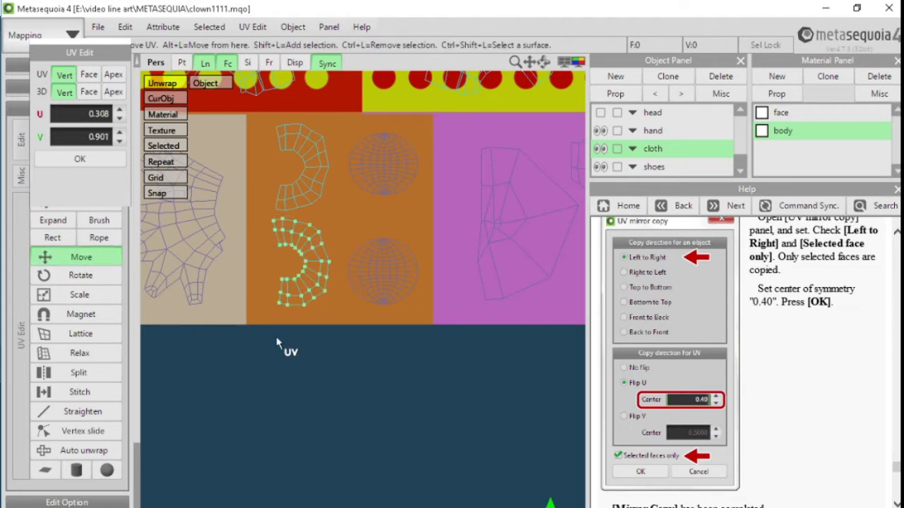
drag(287, 308, 466, 456)
middle_drag(375, 378, 302, 424)
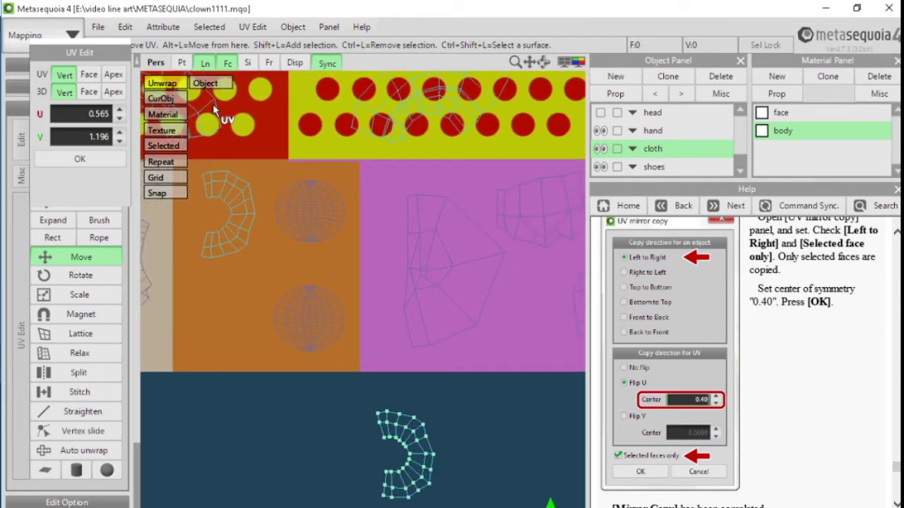
- Show the 3D clown, try the C-shaped island on the purple area and back below the texture, and hide the model
click(205, 84)
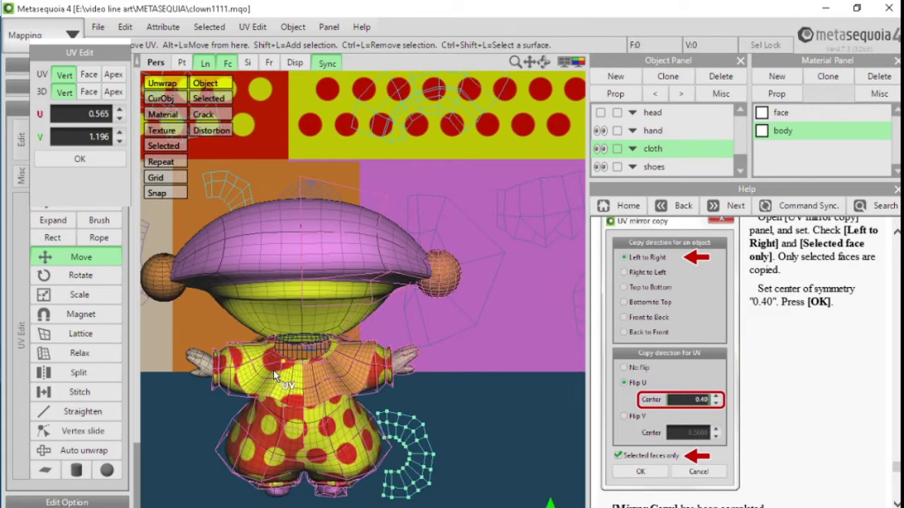
drag(438, 463, 558, 297)
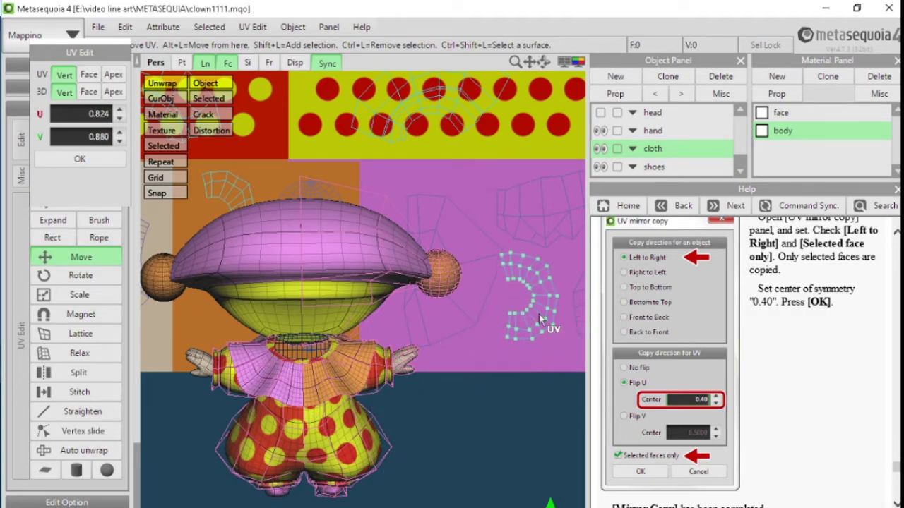
mouse_move(302, 479)
right_down()
mouse_move(419, 473)
mouse_move(486, 454)
mouse_move(297, 475)
right_up()
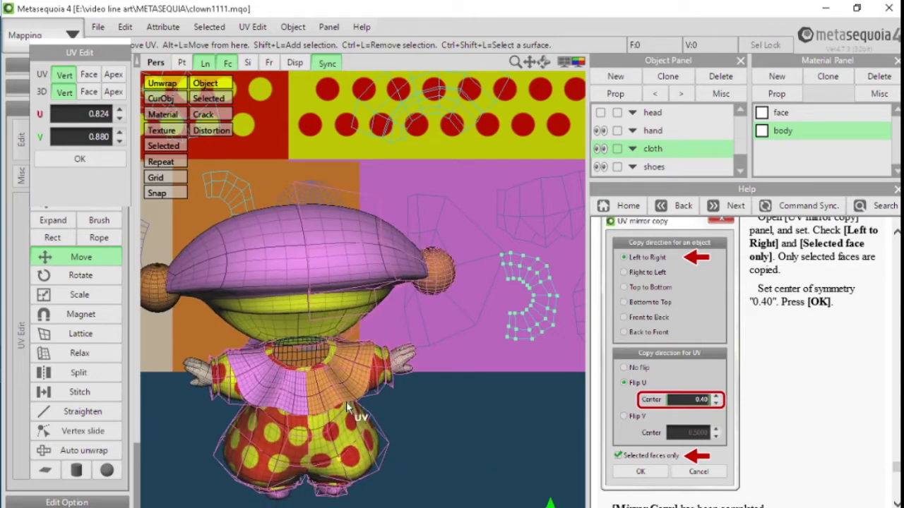
drag(552, 326, 261, 144)
drag(340, 171, 469, 507)
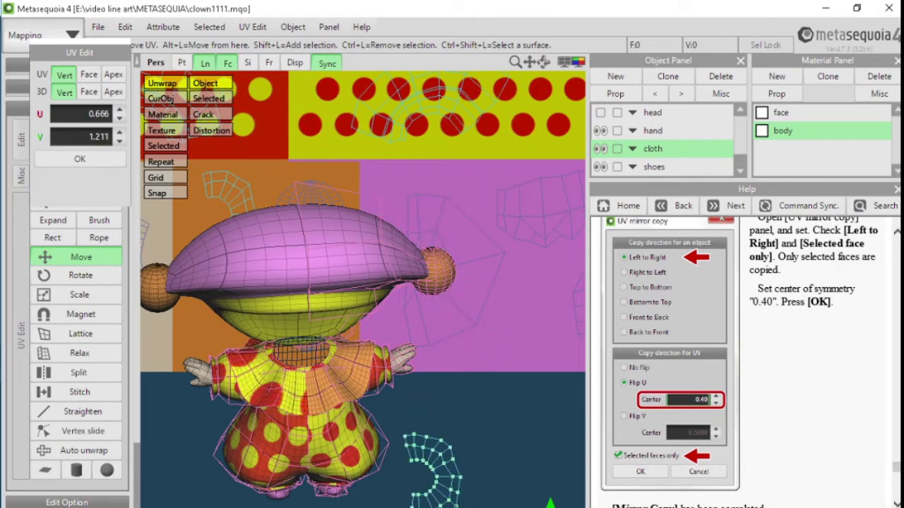
click(208, 84)
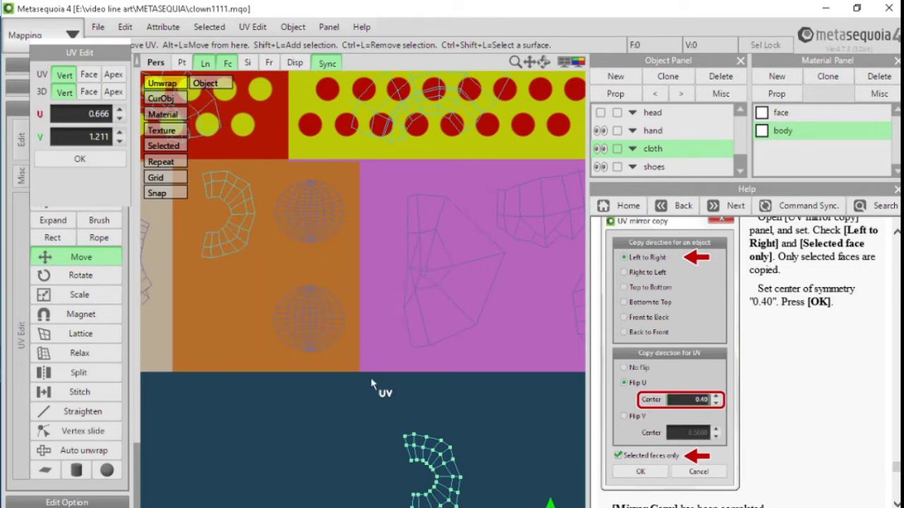
- Move the C-shaped island back onto the orange area below its twin and show the 3D clown to examine the collar from behind
drag(468, 489, 262, 318)
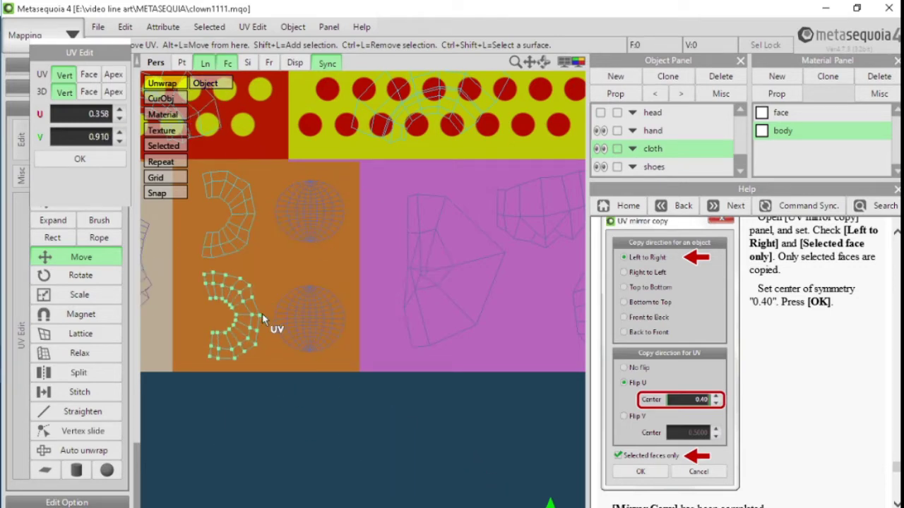
click(198, 83)
right_drag(309, 402, 485, 386)
right_drag(333, 408, 286, 364)
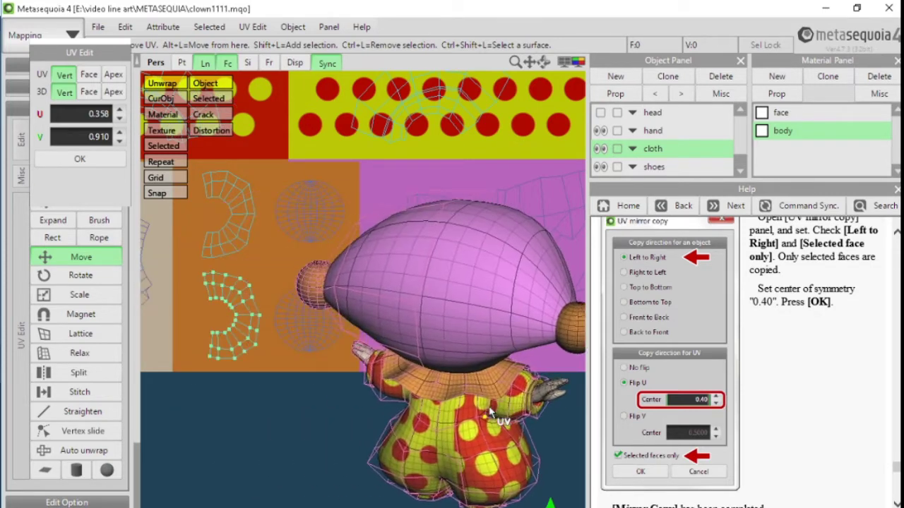
- Nudge and deselect the lower C-shaped island on the orange area, check the clown's collar from the front, and hide the model
mouse_move(254, 346)
mouse_down()
mouse_move(240, 351)
mouse_move(253, 347)
mouse_up()
click(284, 452)
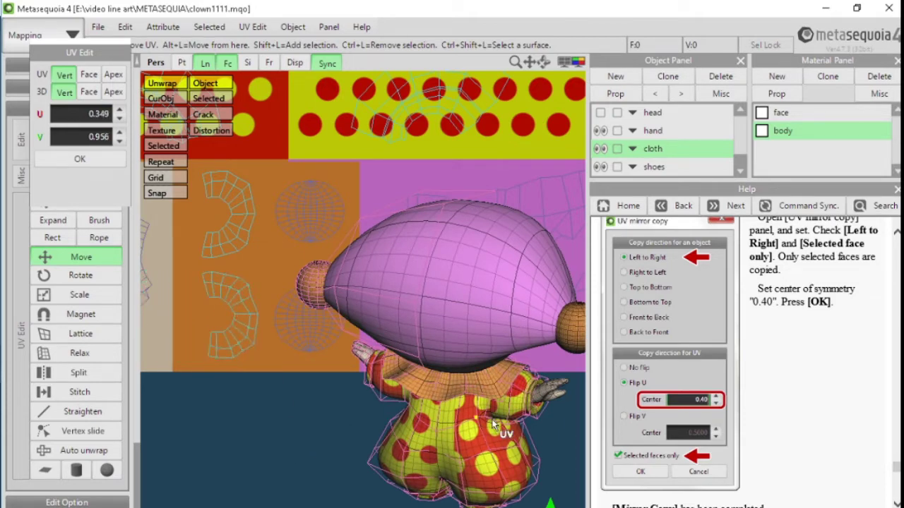
right_drag(498, 428, 284, 322)
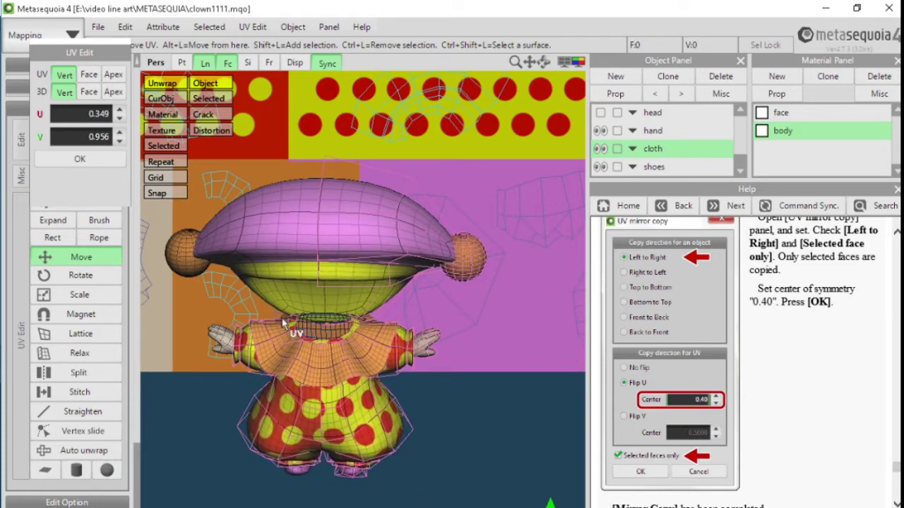
click(208, 86)
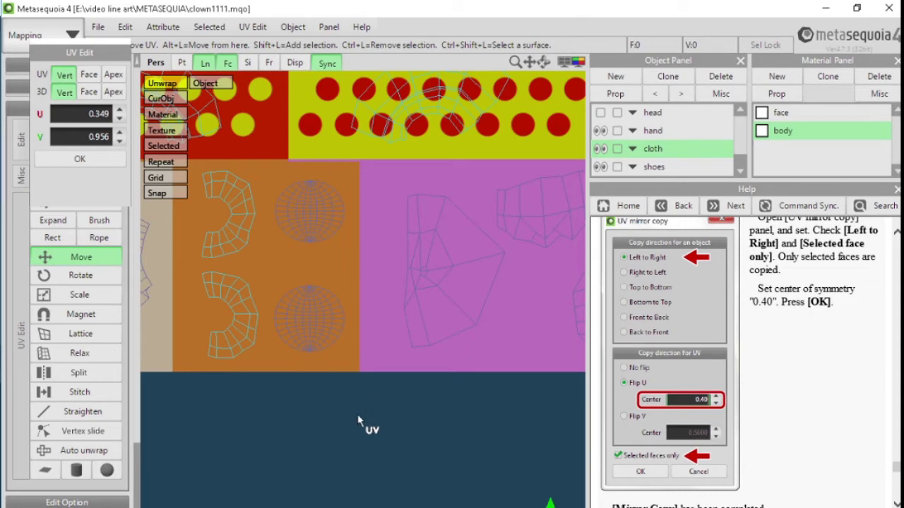
scroll(356, 421, down, 3)
middle_drag(384, 367, 414, 450)
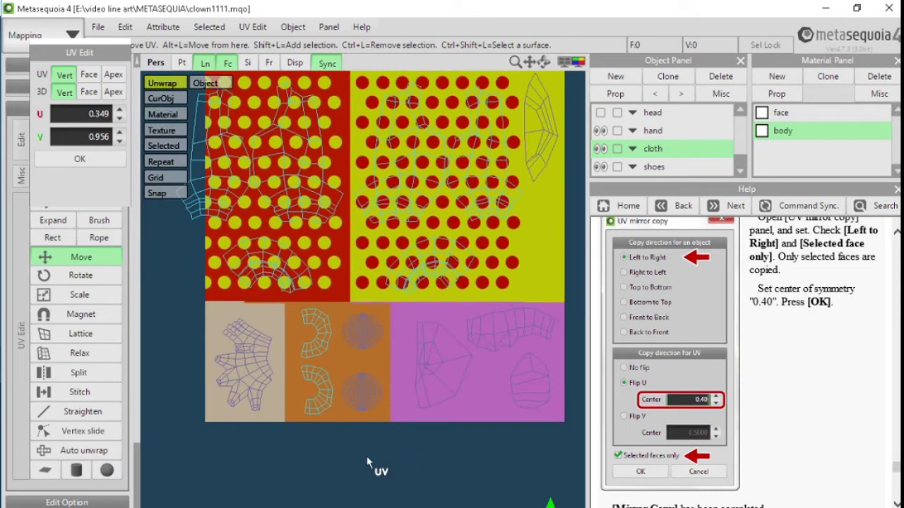
- Turn on symmetric editing in the edit options and return the UV Edit window to the command panel
drag(140, 418, 136, 505)
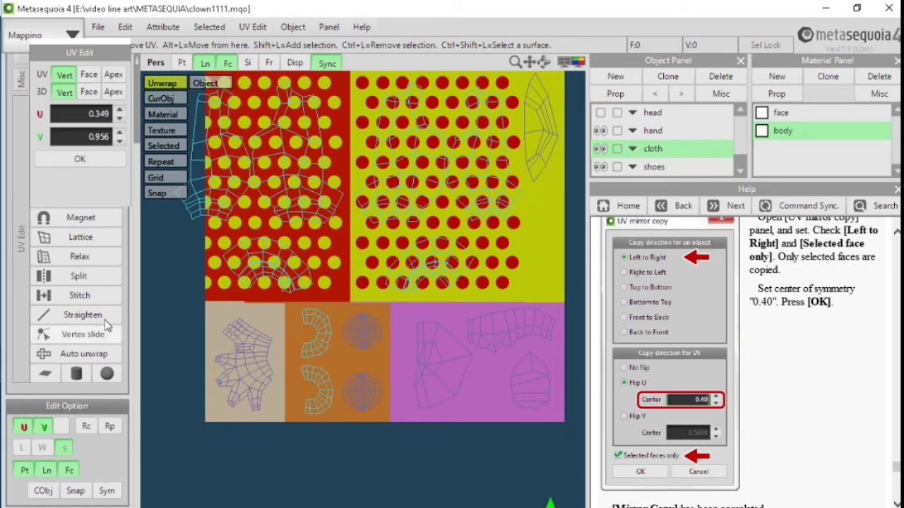
drag(86, 50, 199, 67)
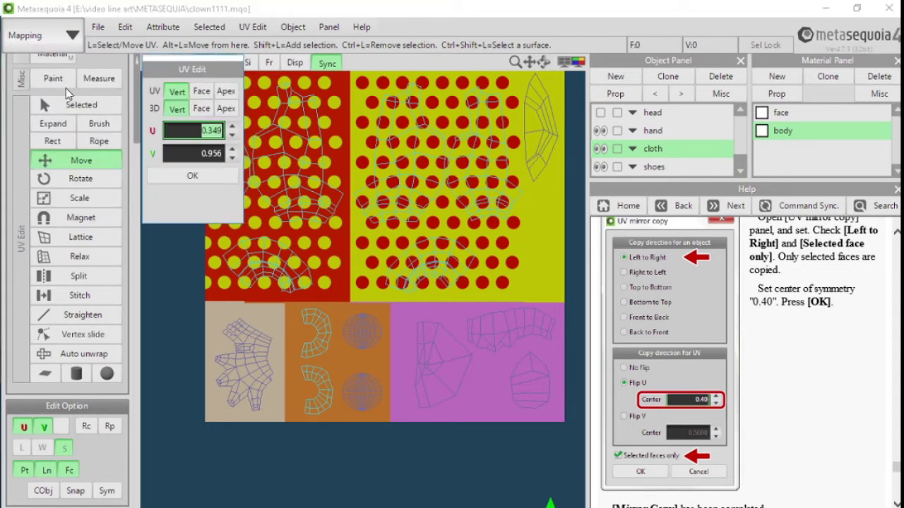
scroll(103, 98, up, 4)
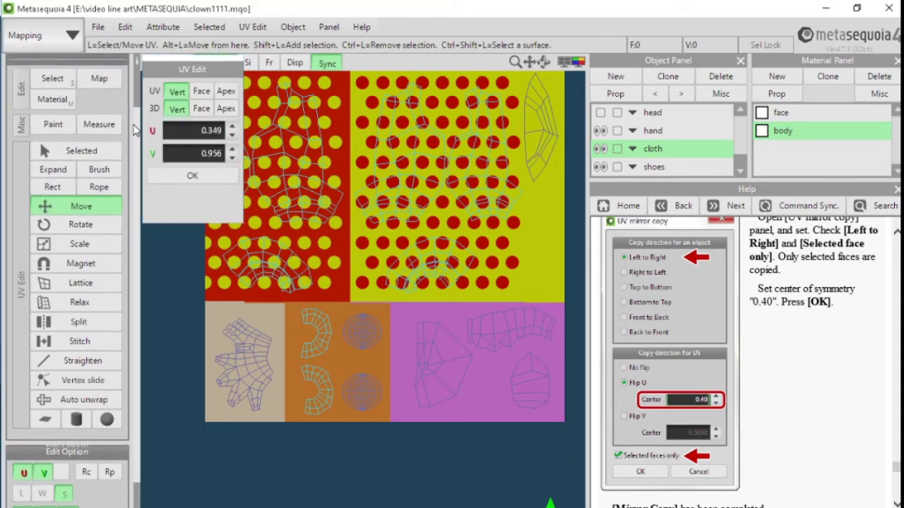
click(100, 91)
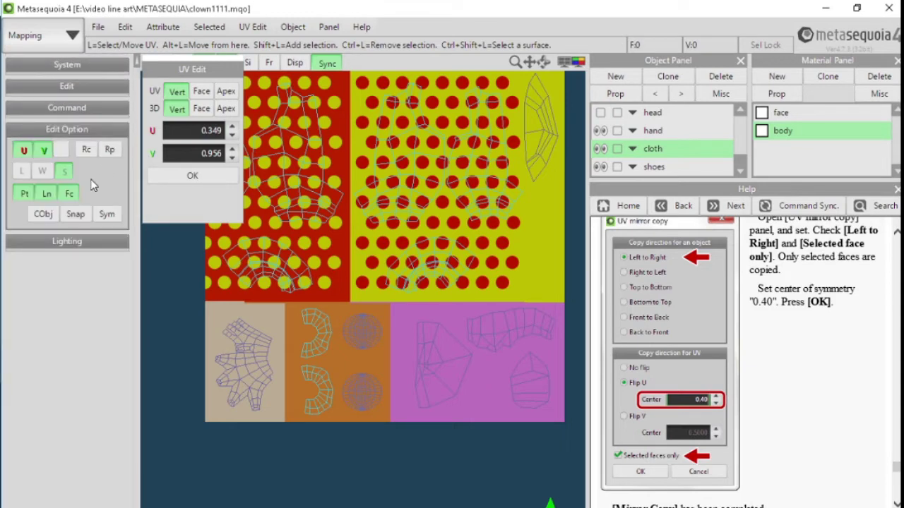
click(107, 214)
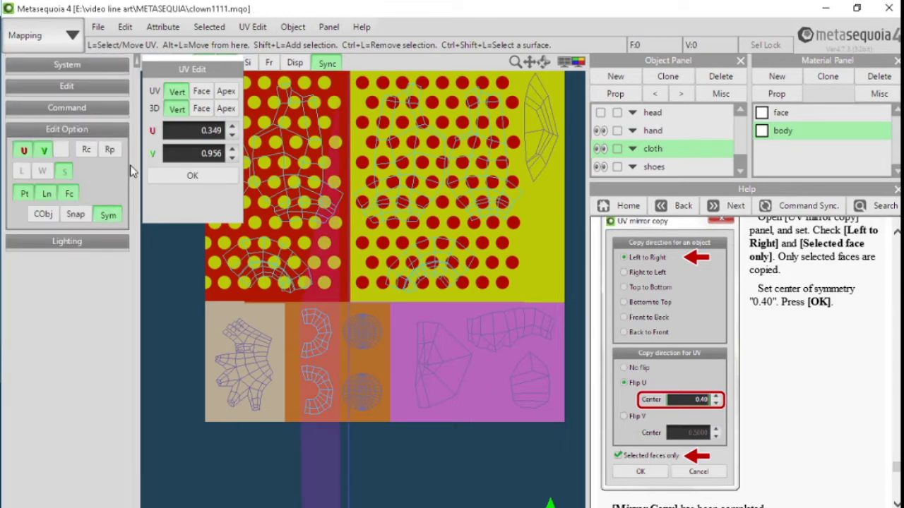
click(93, 110)
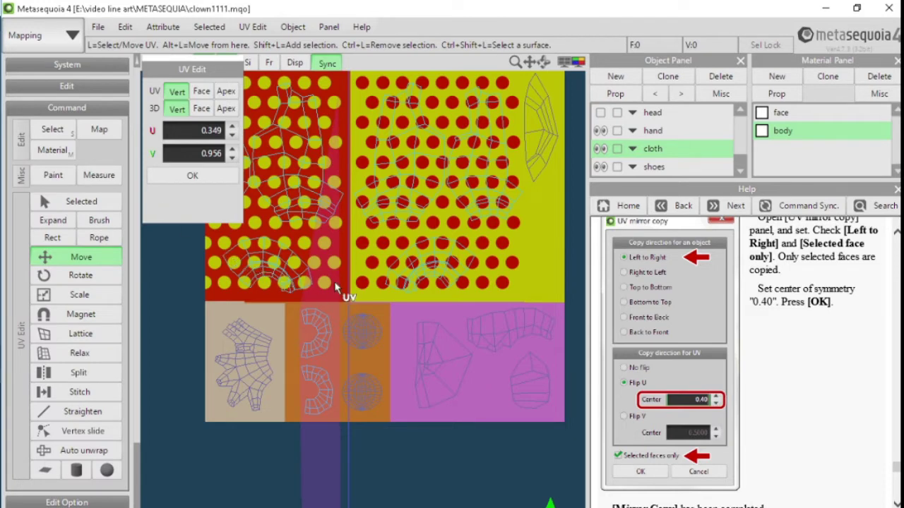
drag(193, 69, 117, 88)
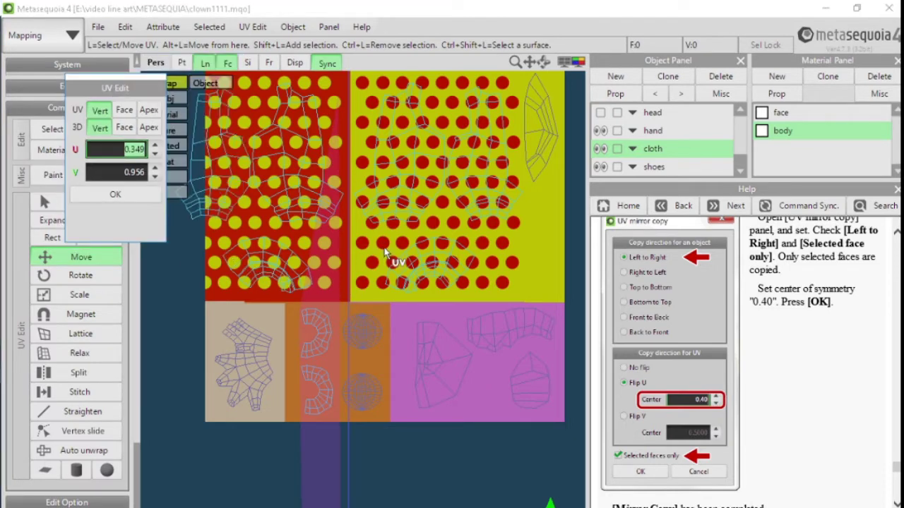
- Set the symmetry center at the selected vertex near the top of the yellow dotted area, at U 0.560 and V 0.076
scroll(385, 253, down, 3)
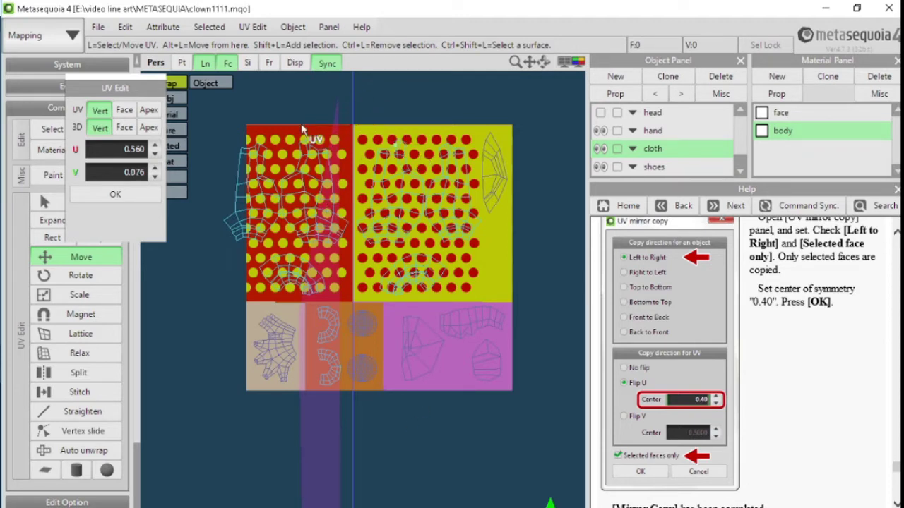
click(246, 28)
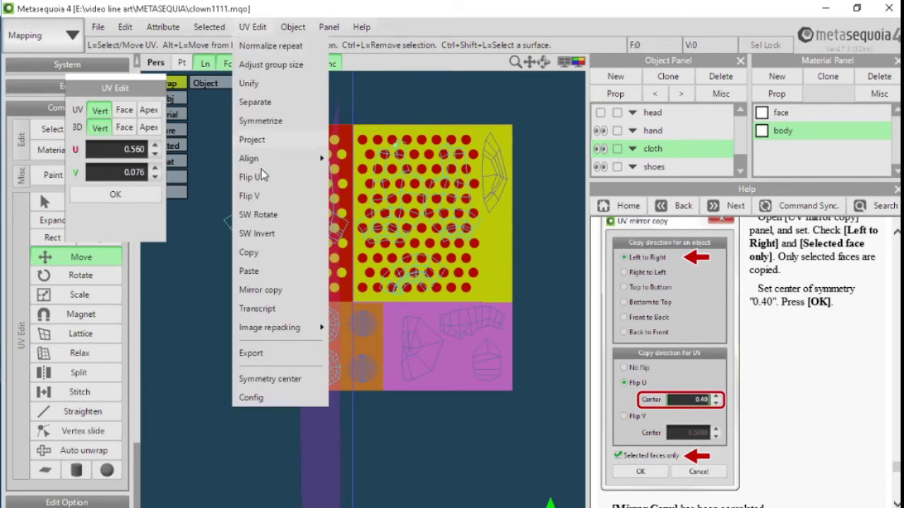
click(278, 380)
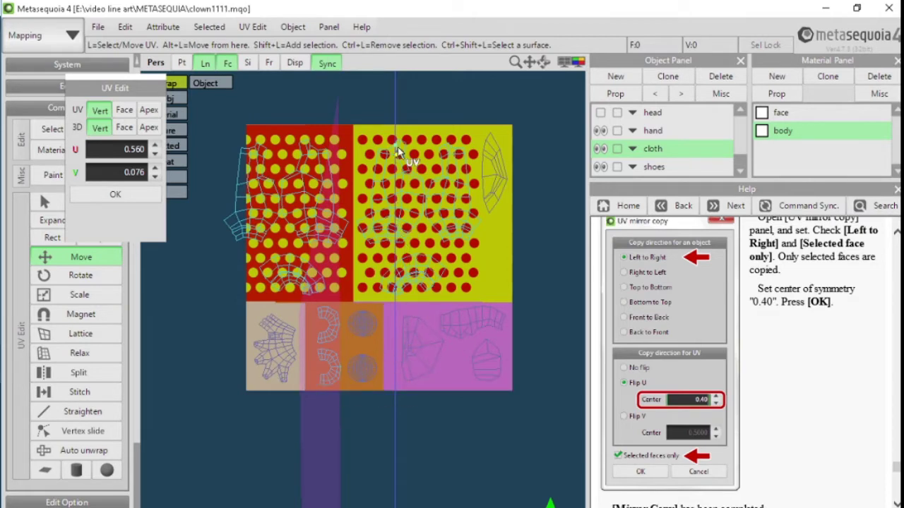
- Show the 3D clown, examine the symmetry plane on its front and back, and hide the model
click(207, 83)
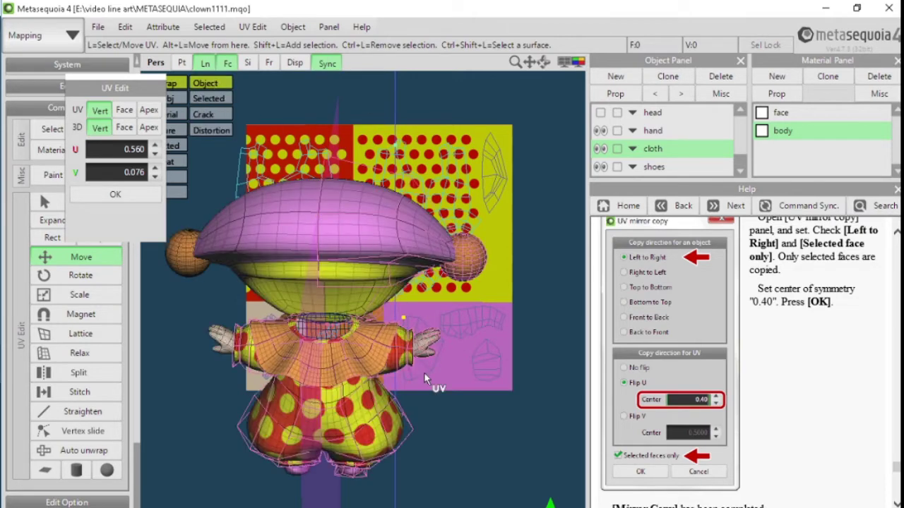
right_drag(358, 416, 134, 400)
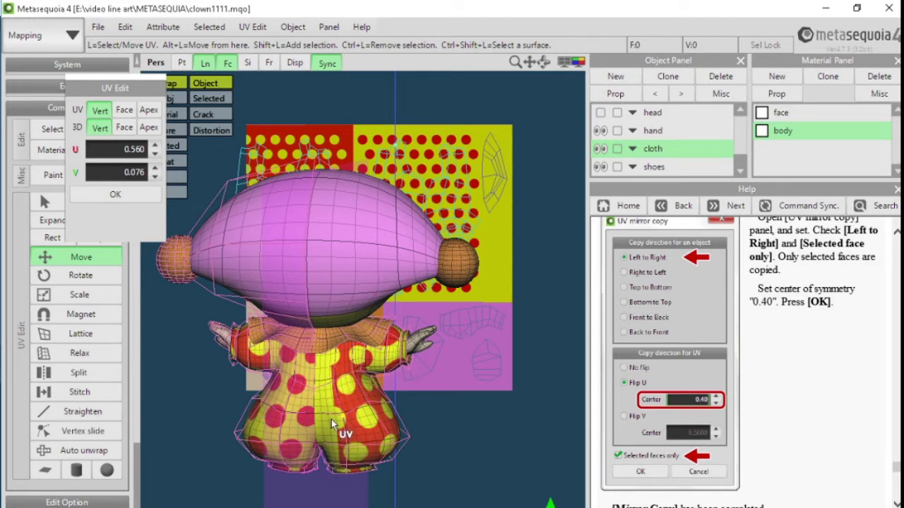
right_drag(283, 383, 436, 303)
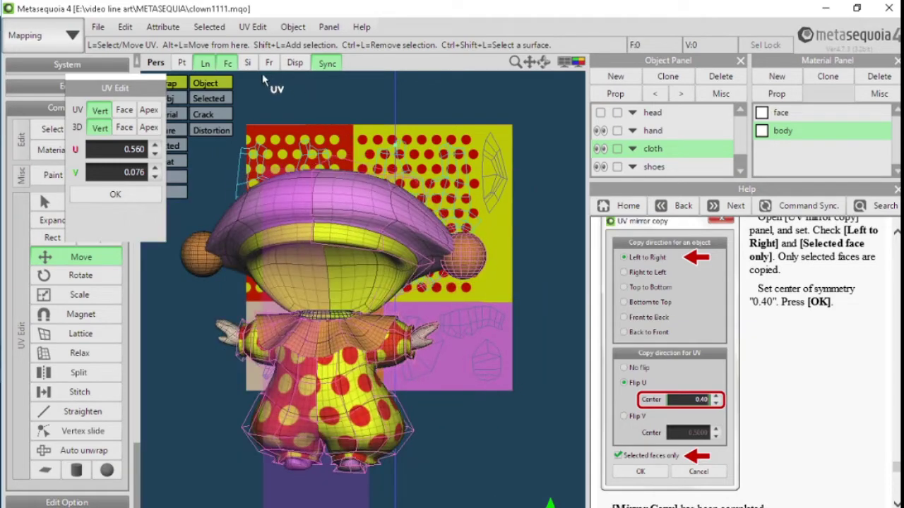
right_drag(356, 364, 150, 359)
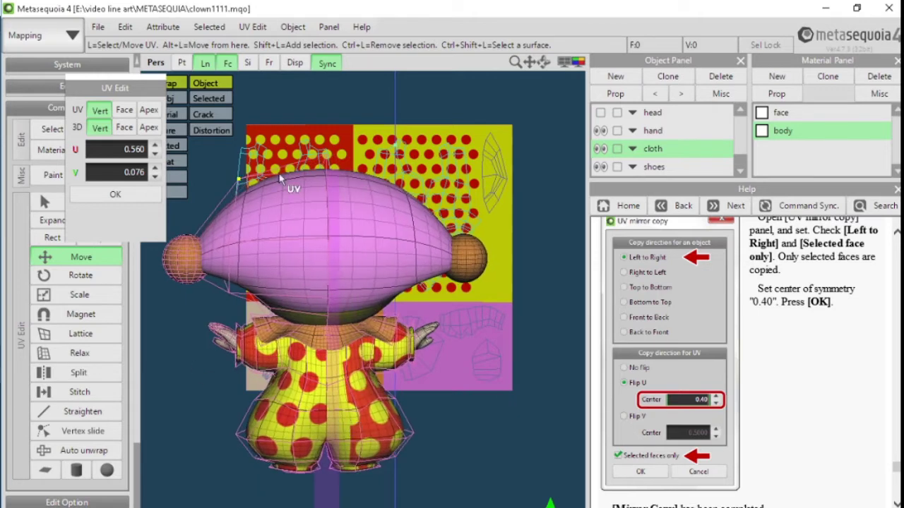
click(216, 83)
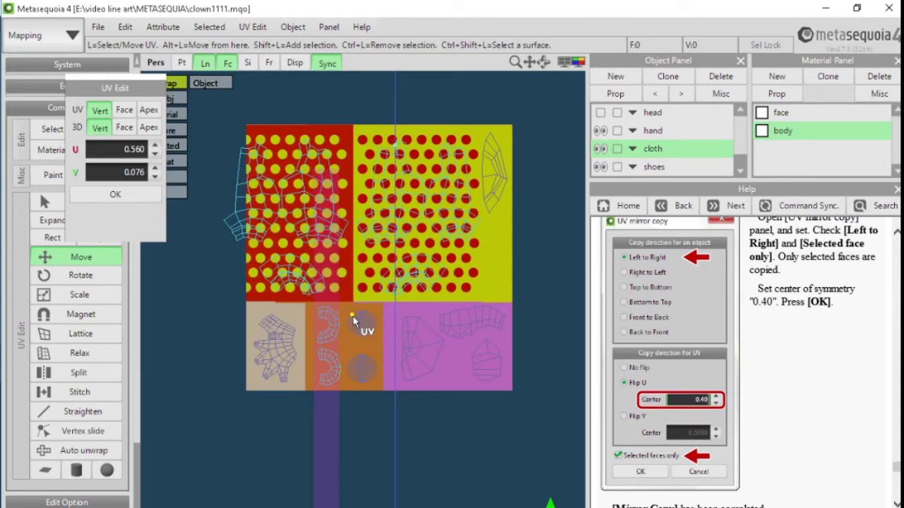
- Set the symmetry center at the vertex on the orange area at U 0.400 and V 0.713
scroll(355, 316, up, 3)
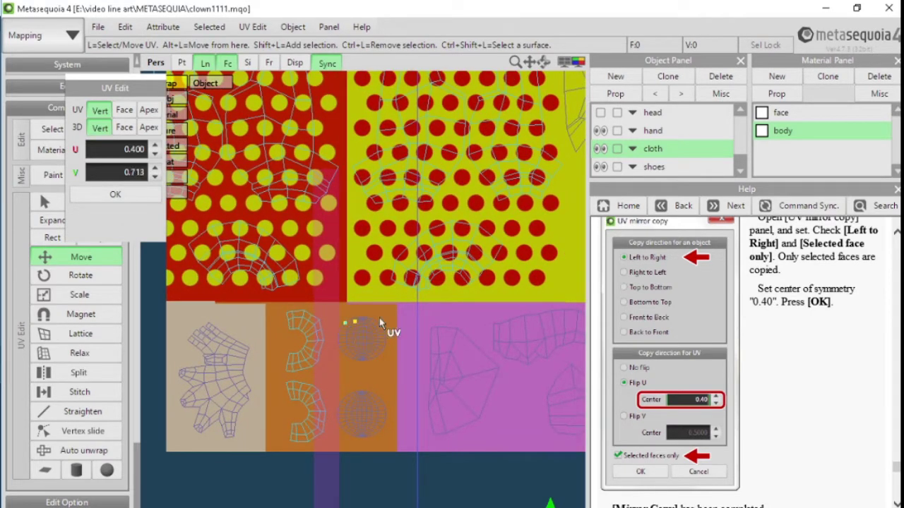
click(251, 28)
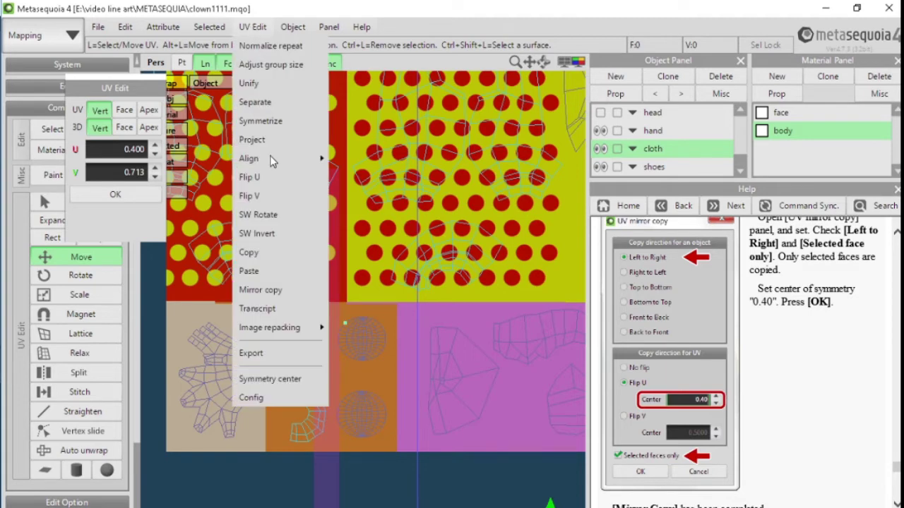
click(314, 380)
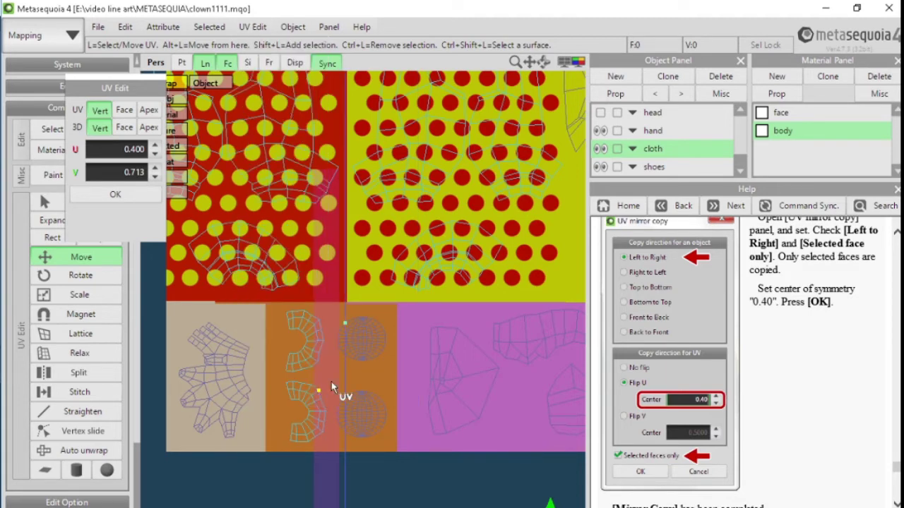
scroll(368, 187, down, 3)
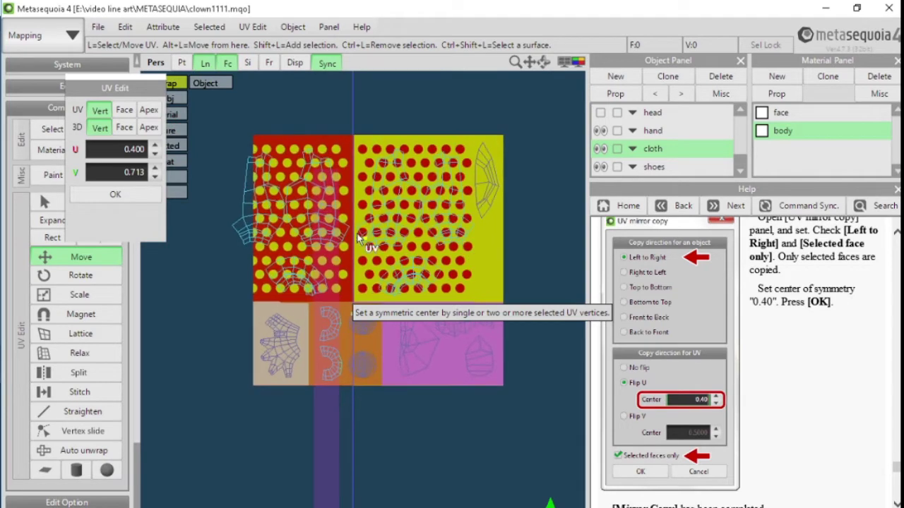
- Display the 3D clown again, examine its back with the symmetry plane from different angles, and hide the model
click(229, 85)
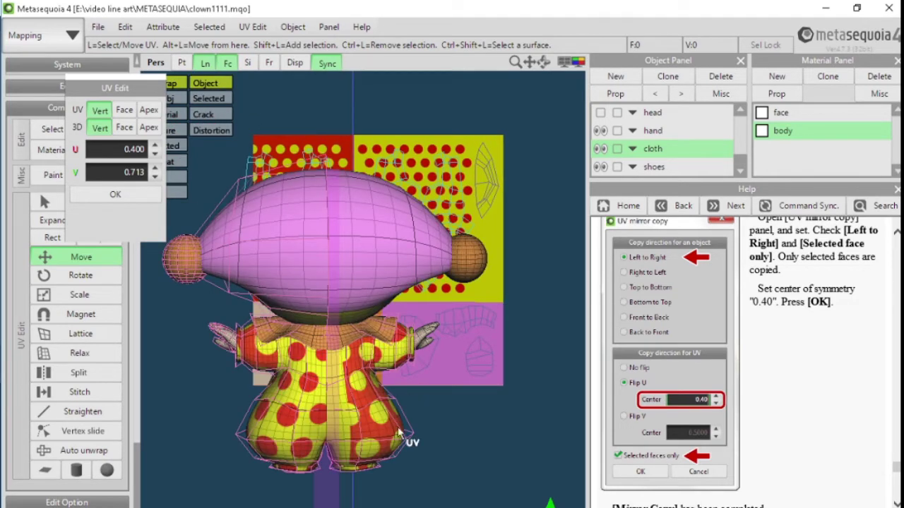
mouse_move(362, 451)
right_down()
mouse_move(385, 441)
mouse_move(354, 449)
right_up()
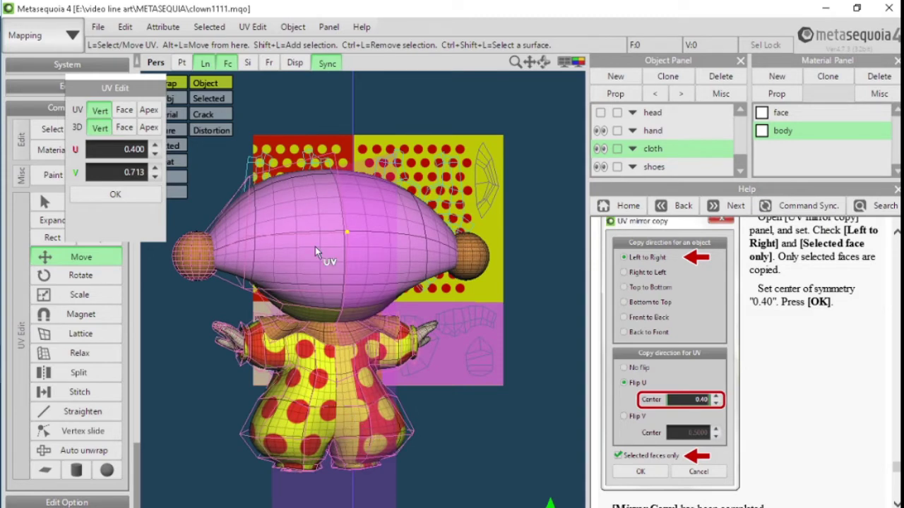
right_drag(315, 247, 270, 232)
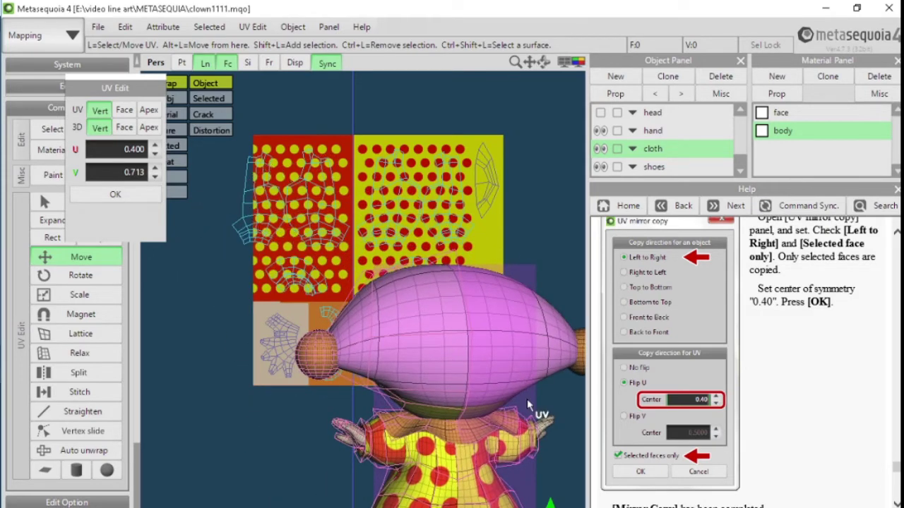
middle_drag(510, 390, 499, 410)
middle_drag(468, 450, 441, 352)
click(216, 83)
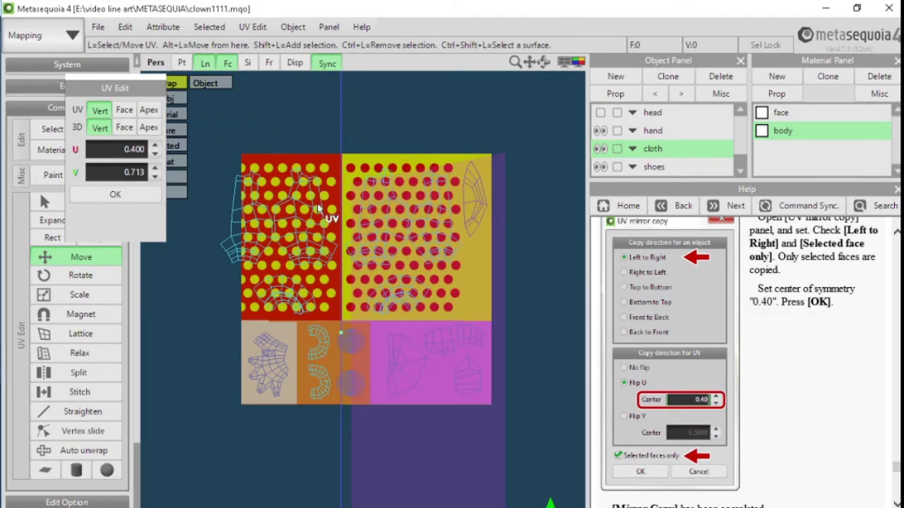
- Select the two large clothes UV islands on the upper part of the red dotted area with Rope
scroll(416, 374, up, 3)
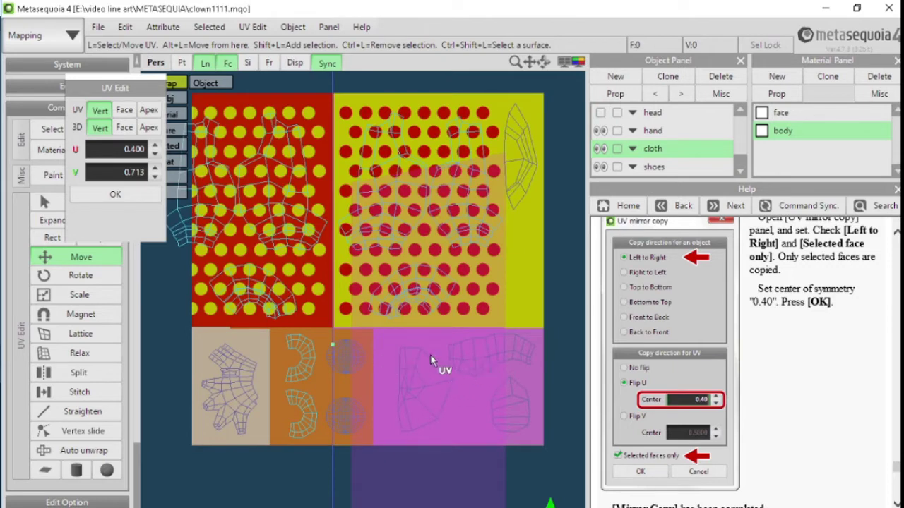
middle_drag(426, 375, 457, 437)
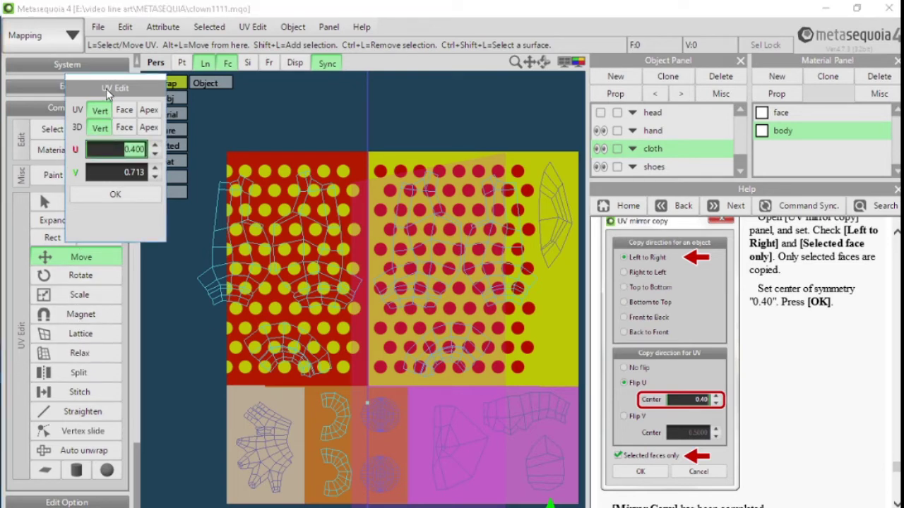
drag(105, 89, 140, 62)
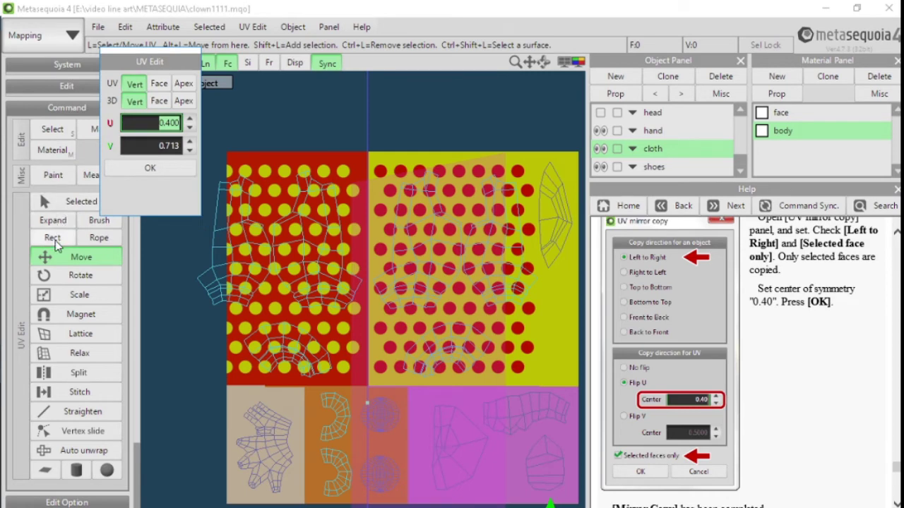
click(72, 245)
drag(165, 64, 97, 64)
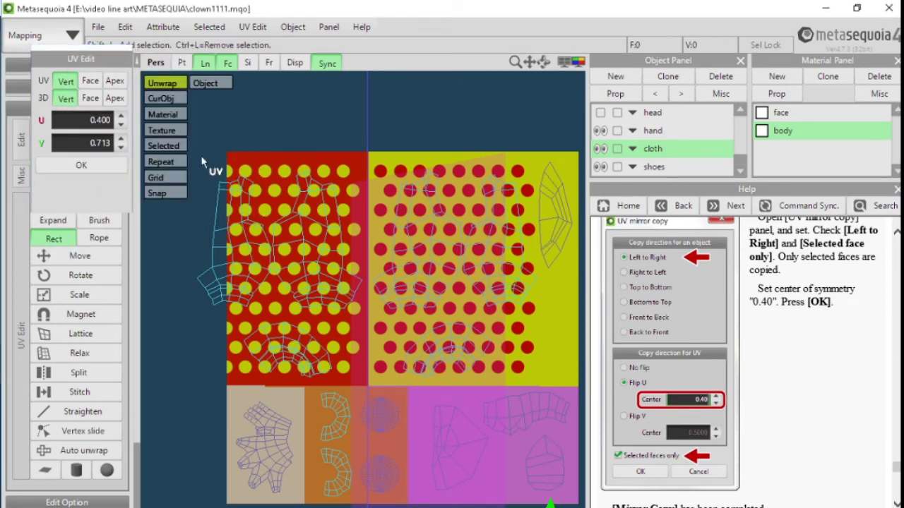
click(99, 239)
drag(175, 275, 214, 208)
drag(223, 170, 327, 166)
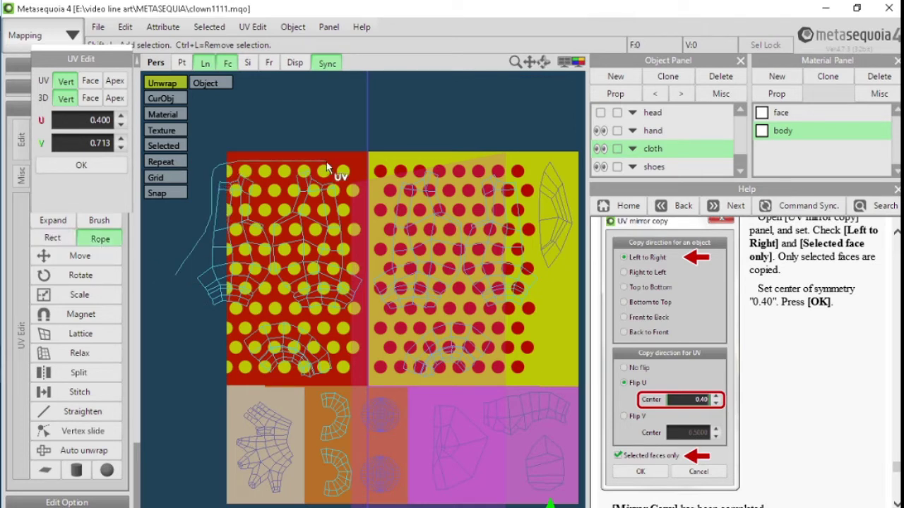
mouse_move(358, 261)
mouse_down()
mouse_move(369, 284)
mouse_move(362, 321)
mouse_move(216, 320)
mouse_up()
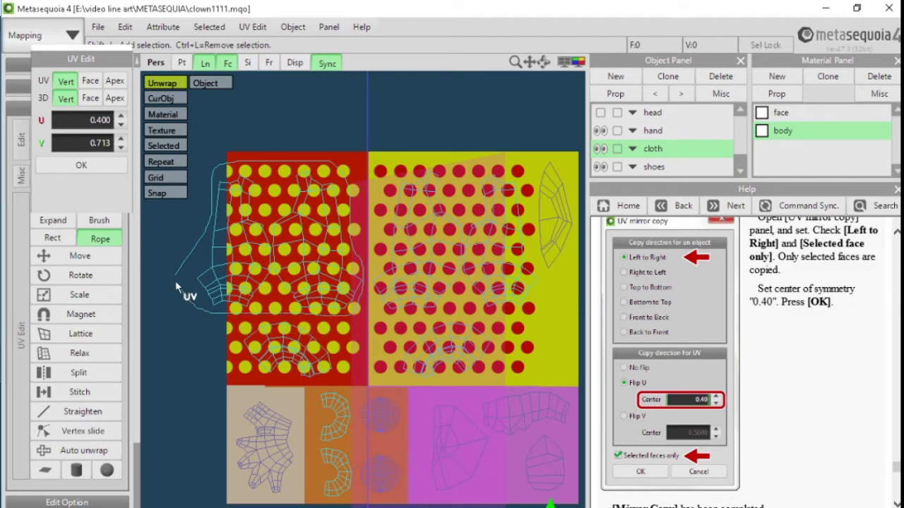
drag(175, 286, 174, 301)
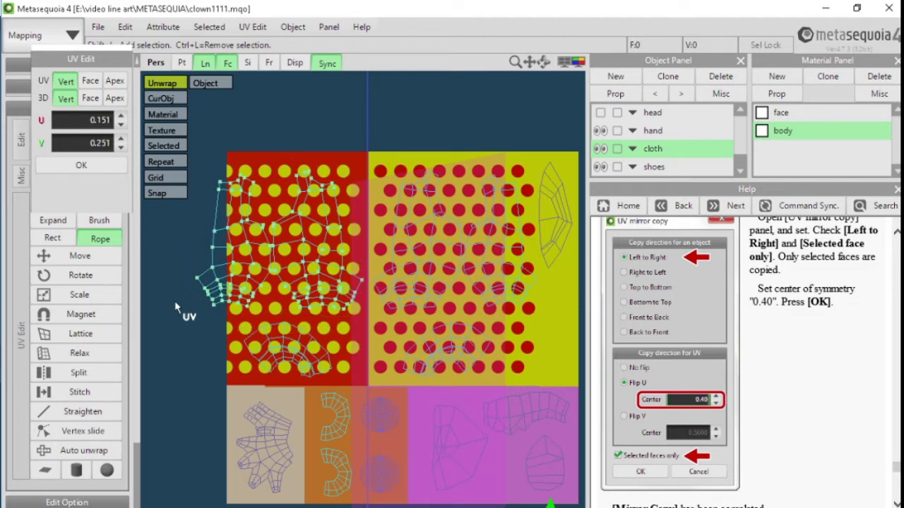
- Scale the selected islands narrower and move them toward the symmetry axis, placing the grabbed vertex at U 0.370 and V 0.367
click(100, 259)
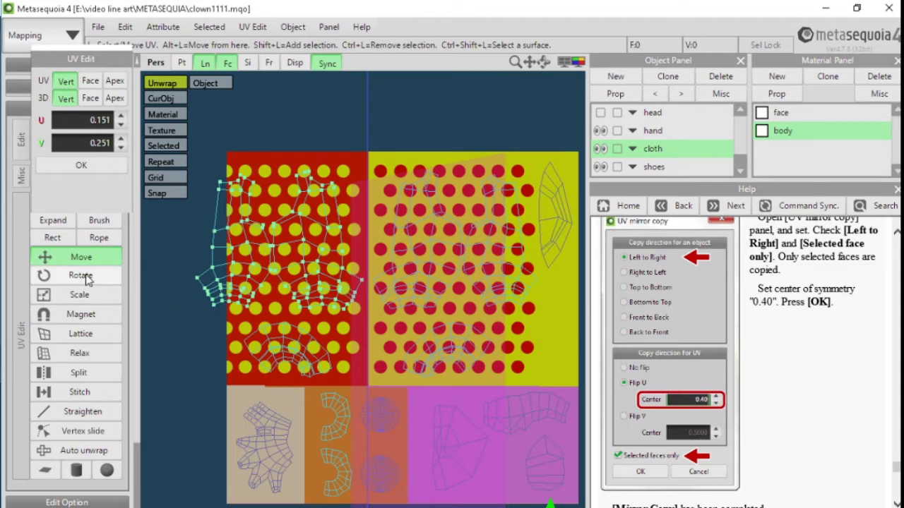
click(85, 276)
click(90, 295)
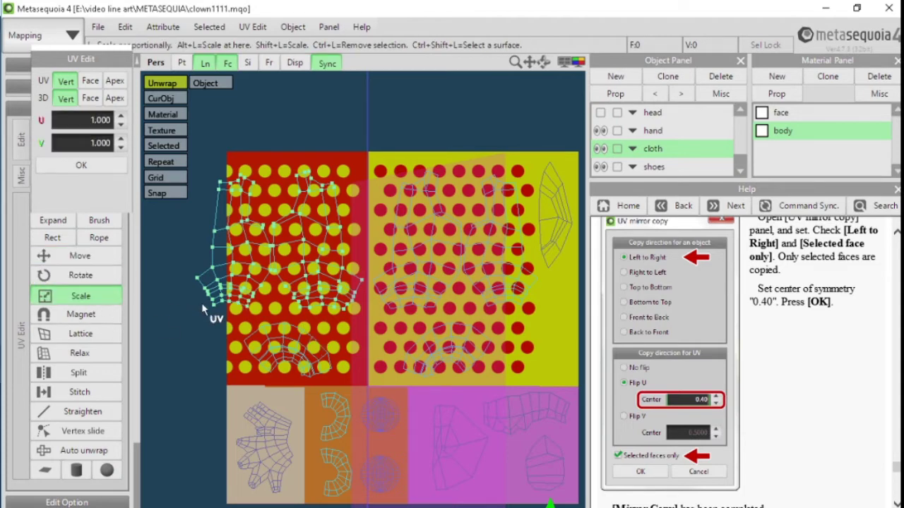
drag(195, 281, 172, 275)
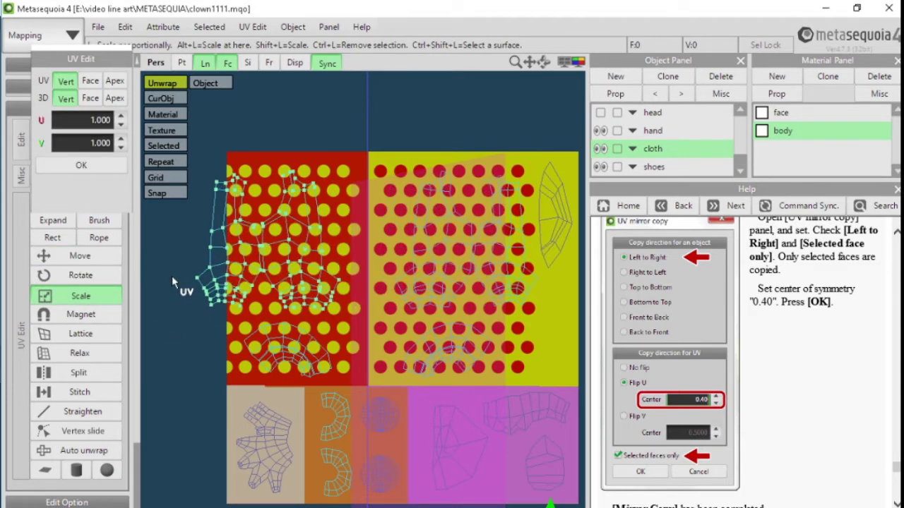
click(99, 260)
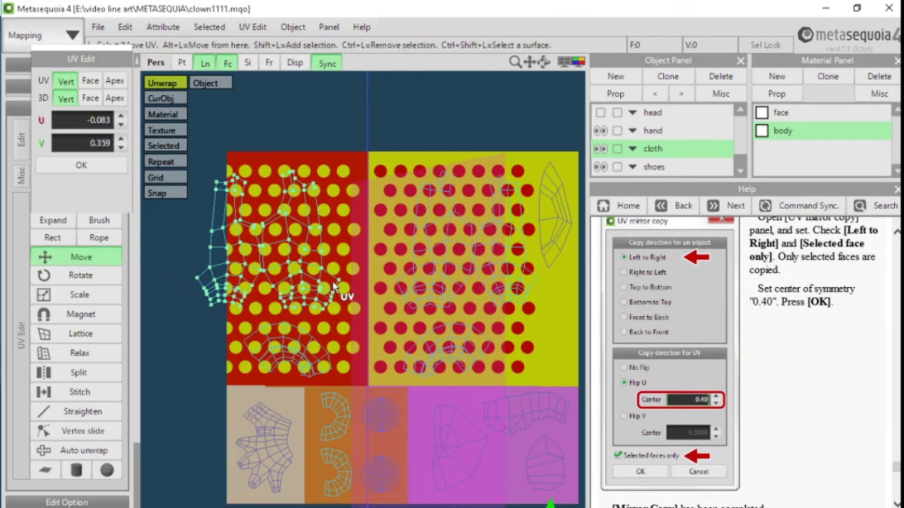
drag(339, 280, 357, 278)
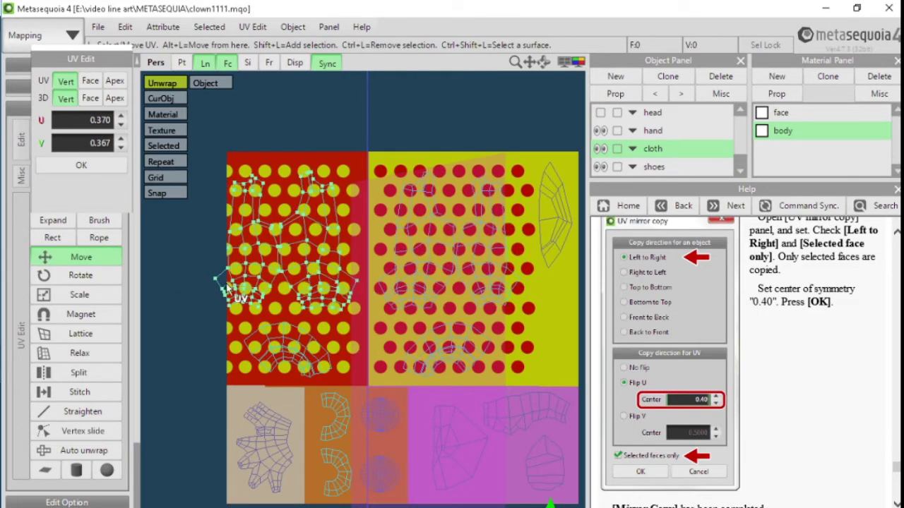
- Try rotating the selected clothes islands on the red area and undo the rotation
click(113, 276)
drag(221, 283, 233, 285)
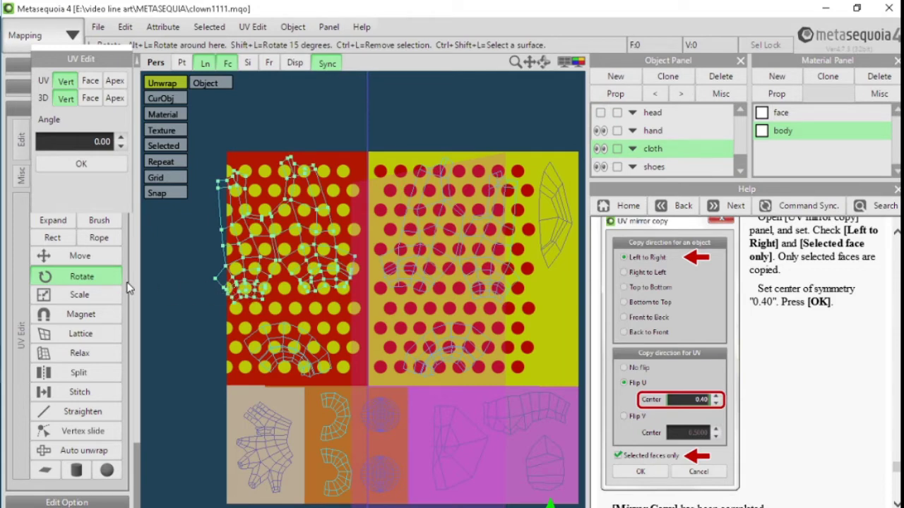
key(ctrl+z)
- Narrow the selected islands further and move them fully inside the red dotted area, with the grabbed vertex at U 0.360 and V 0.361
click(79, 295)
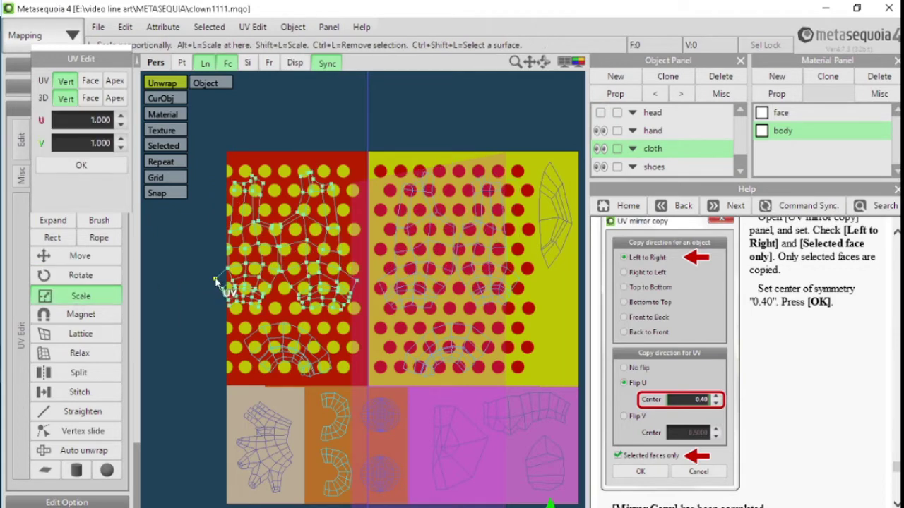
drag(215, 279, 189, 284)
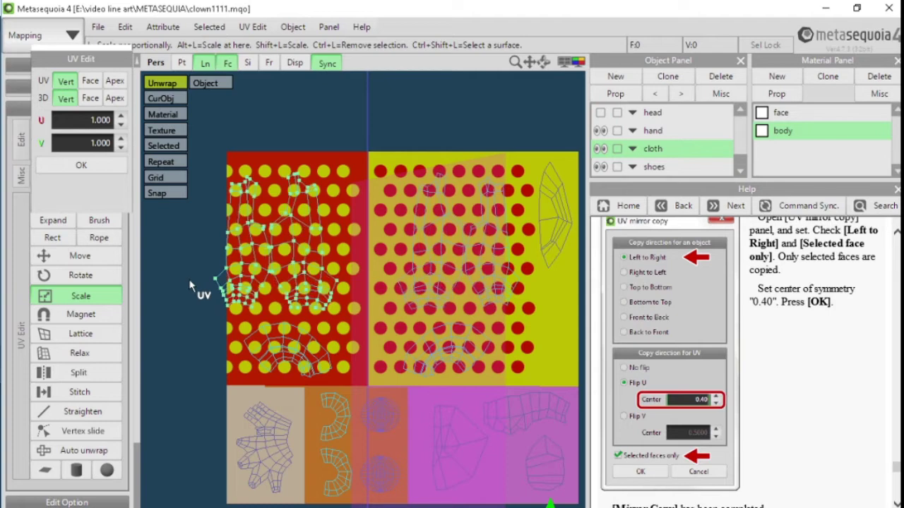
click(78, 257)
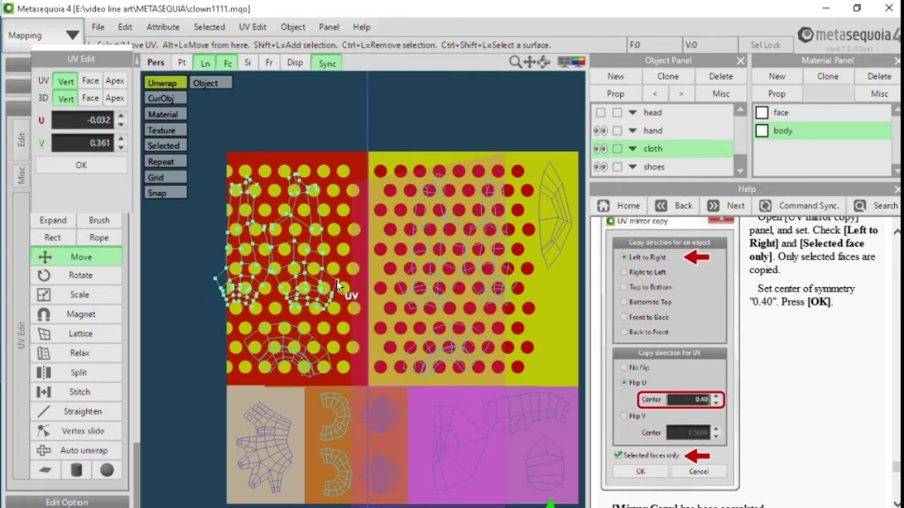
drag(338, 286, 354, 282)
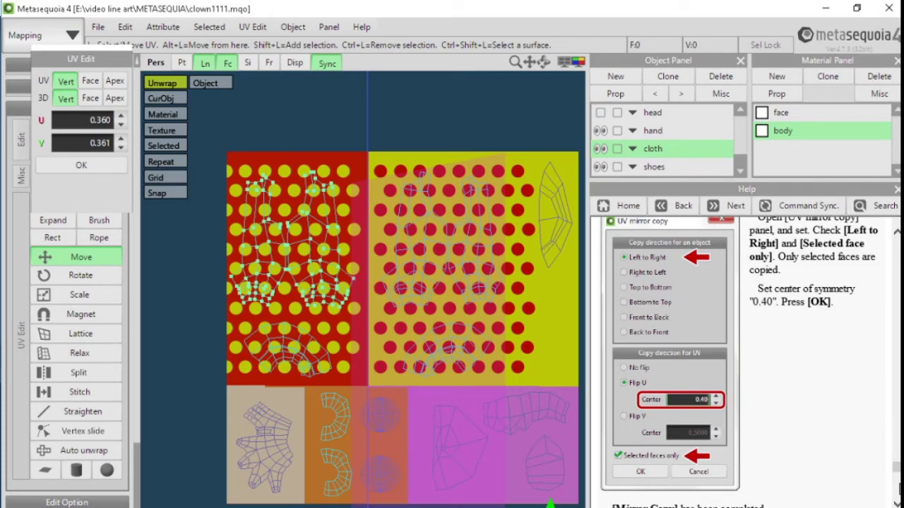
- Consult the help on fitting symmetric UVs and fine-tune the selected islands with Scale and Move, ending at U 0.374 and V 0.365
scroll(899, 489, down, 4)
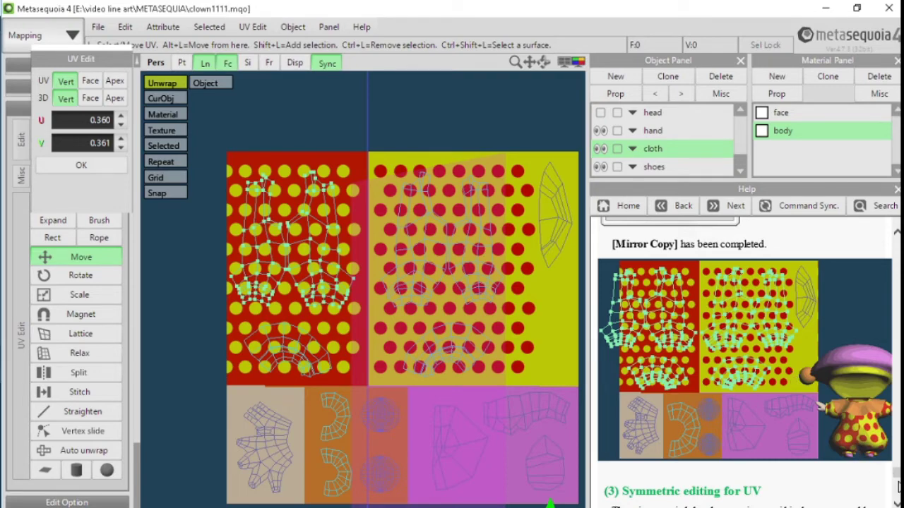
scroll(899, 489, down, 4)
scroll(899, 495, down, 4)
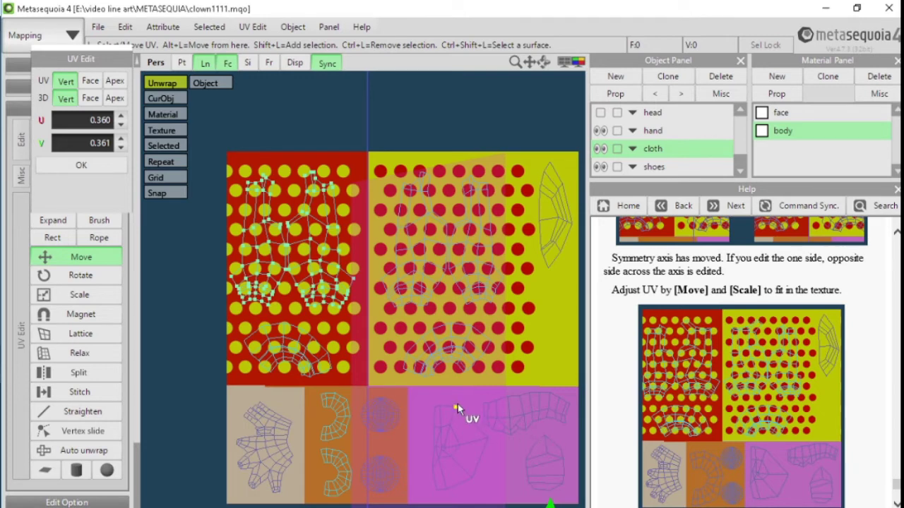
click(80, 295)
drag(355, 277, 359, 283)
click(106, 258)
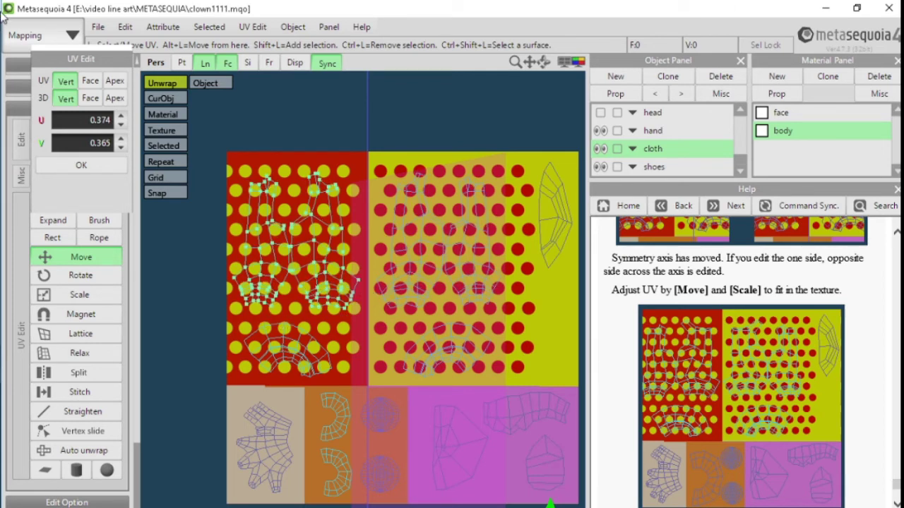
- Show the 3D clown, examine the dotted clothes from the front and back, and hide the model
click(215, 85)
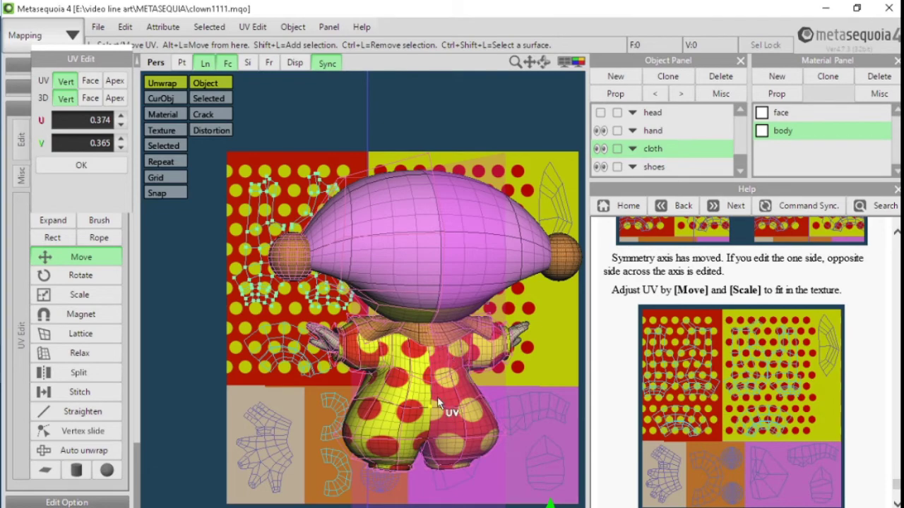
right_drag(438, 399, 558, 416)
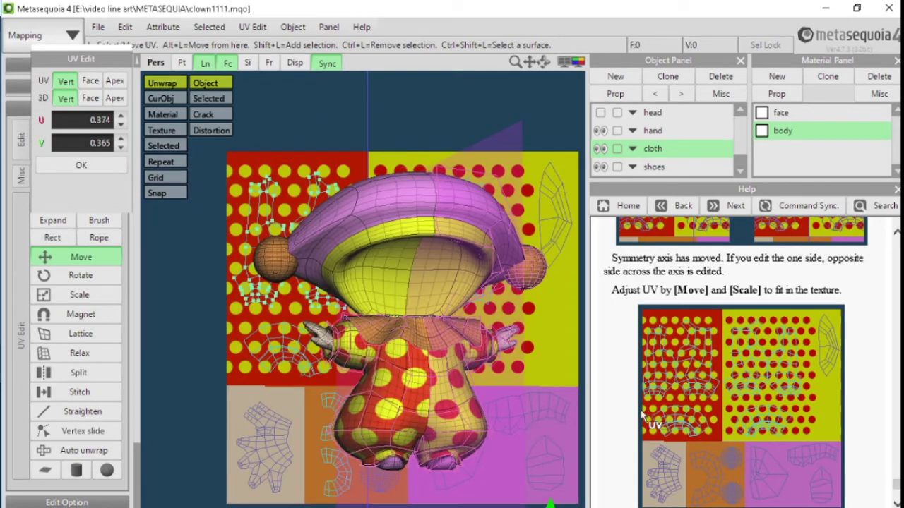
right_drag(641, 417, 594, 411)
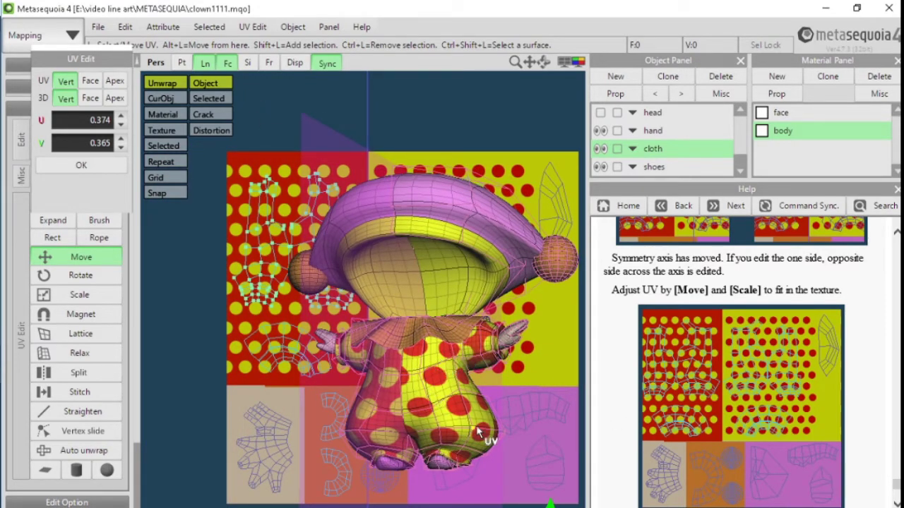
right_drag(476, 425, 422, 454)
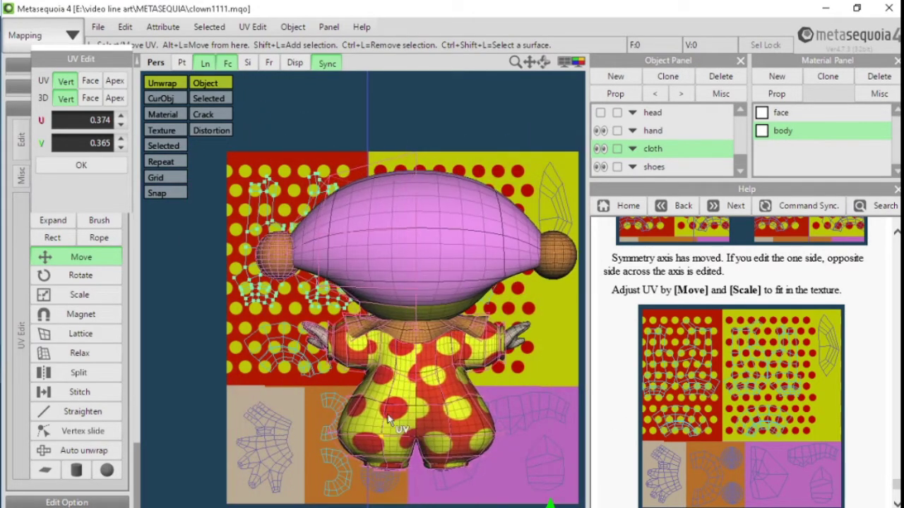
click(205, 83)
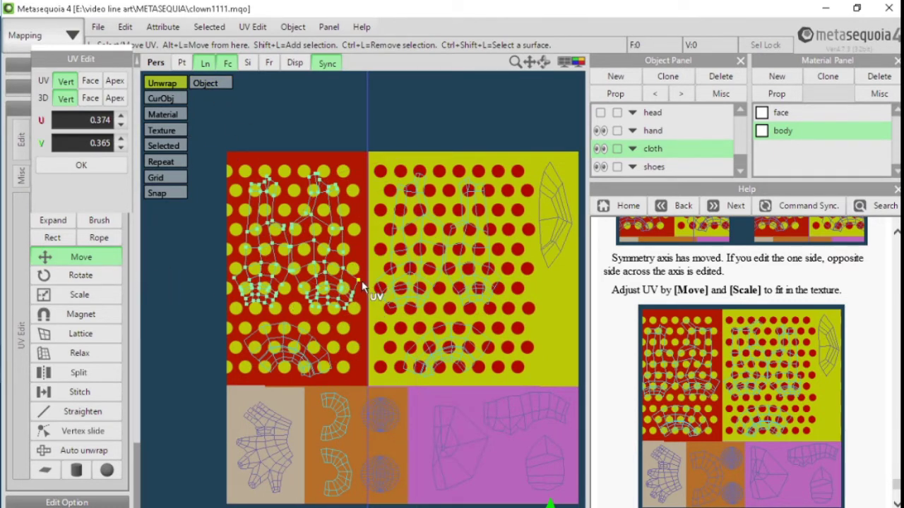
- Nudge the selected islands to U 0.380 and V 0.357, and set the symmetry center at the yellow area's top vertex, U 0.560 and V 0.065
mouse_move(361, 282)
mouse_down()
mouse_move(374, 282)
mouse_move(364, 279)
mouse_up()
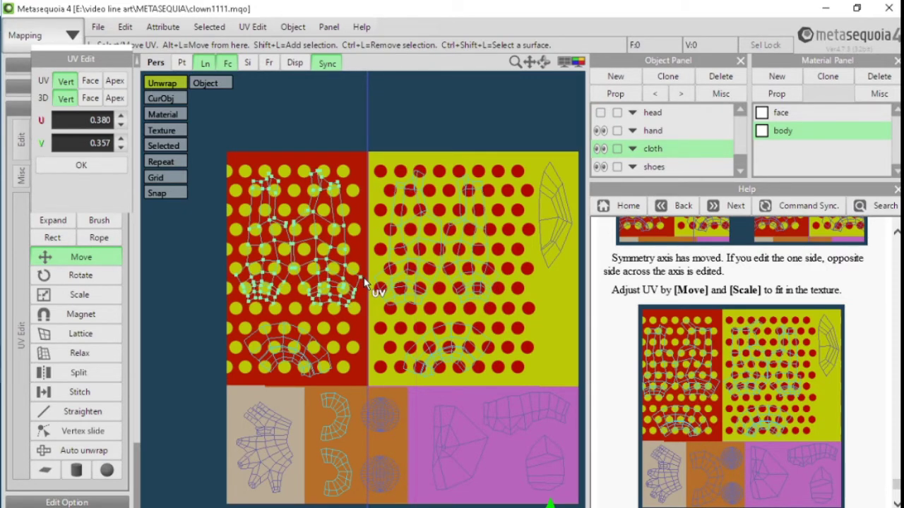
click(423, 174)
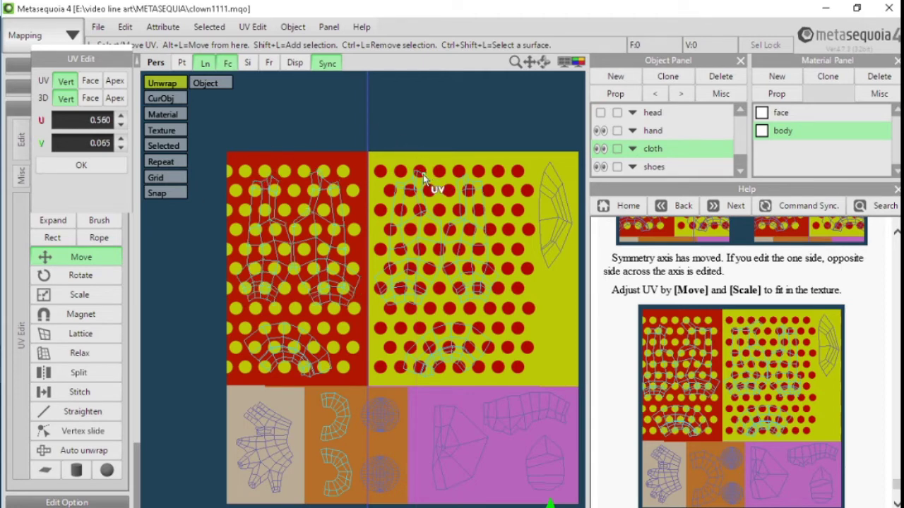
click(252, 27)
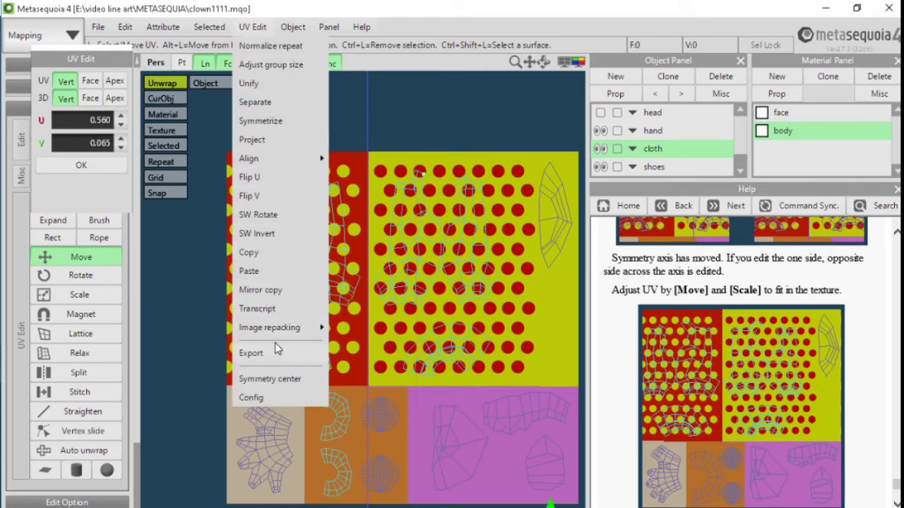
mouse_move(283, 334)
click(281, 380)
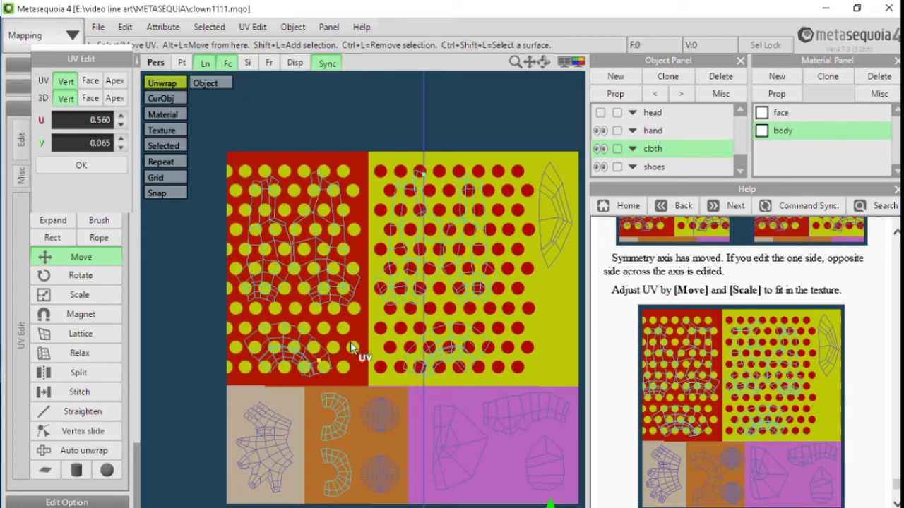
- Display the 3D clown, turn it to inspect the symmetry plane and the clothes from the side, and hide it
click(205, 82)
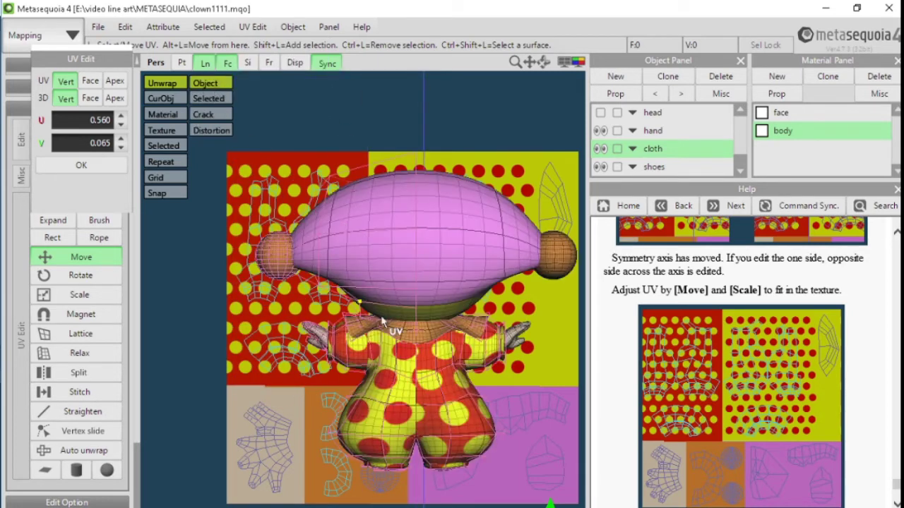
right_drag(399, 428, 515, 423)
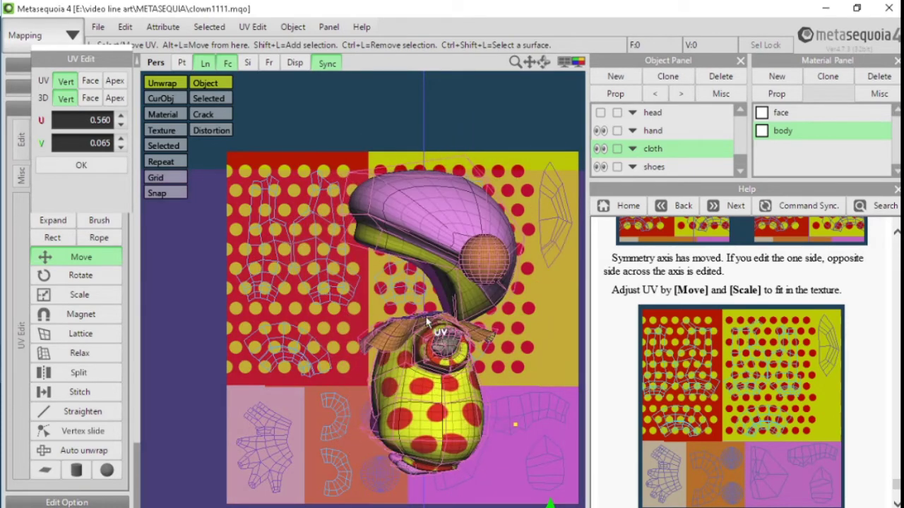
click(221, 87)
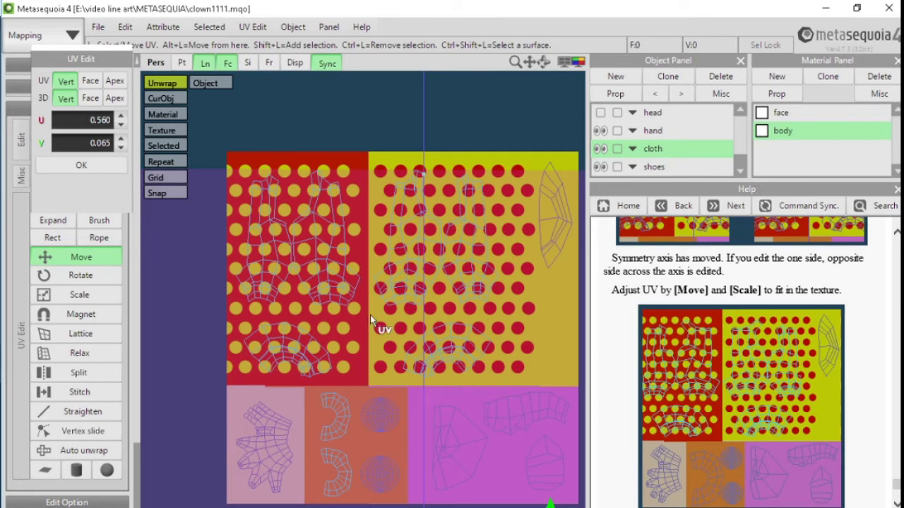
- Set the symmetry center at the vertex on the orange area at U 0.408 and V 0.707
click(370, 400)
click(293, 28)
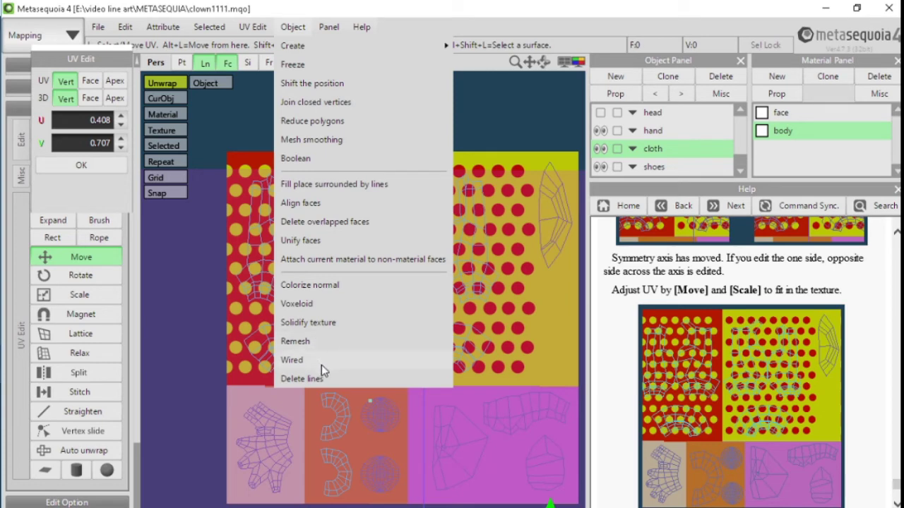
mouse_move(252, 27)
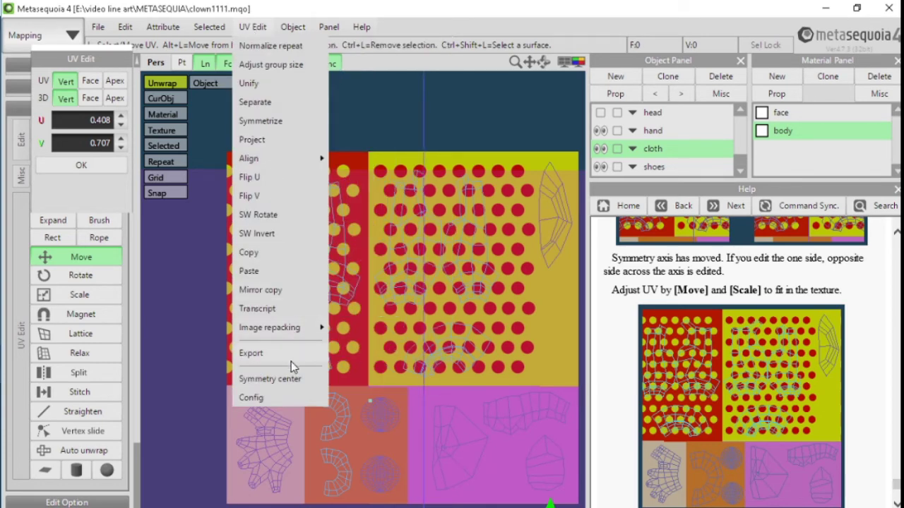
click(292, 380)
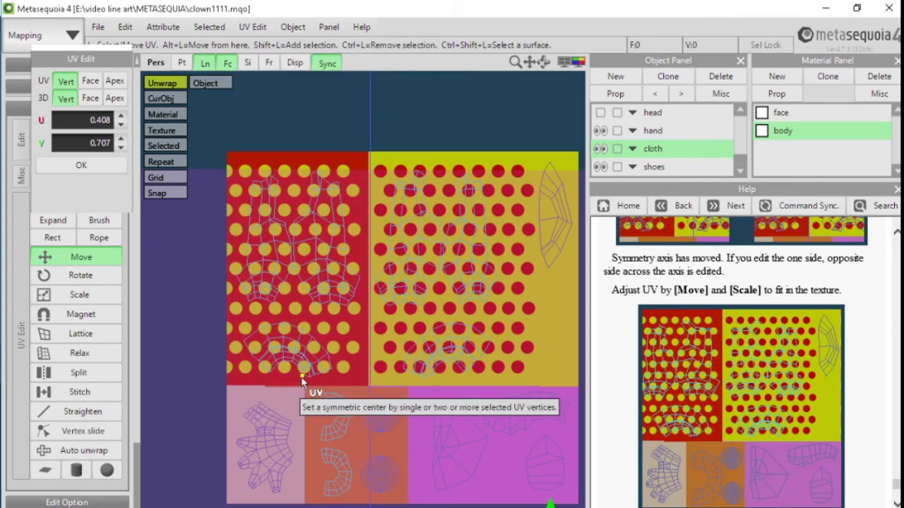
- Set the symmetry center at the vertex on the orange area at U 0.400 and V 0.713
scroll(374, 314, up, 3)
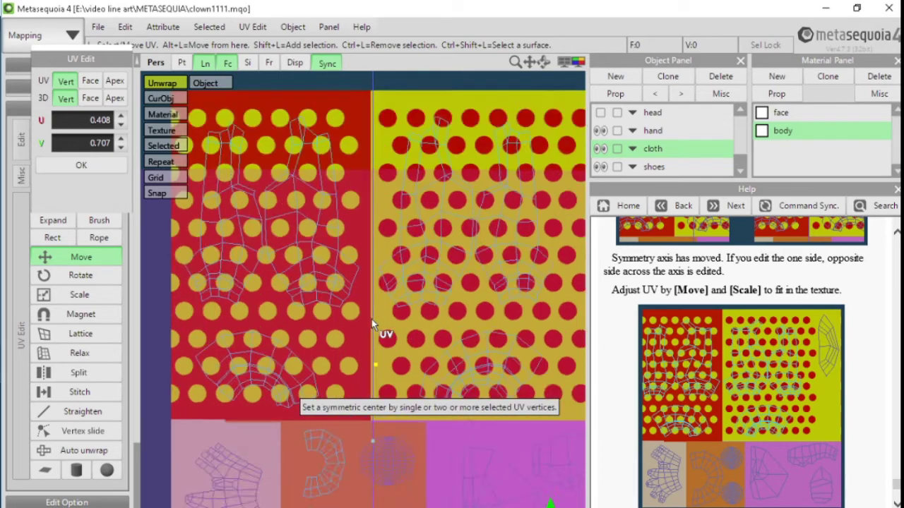
scroll(364, 426, up, 1)
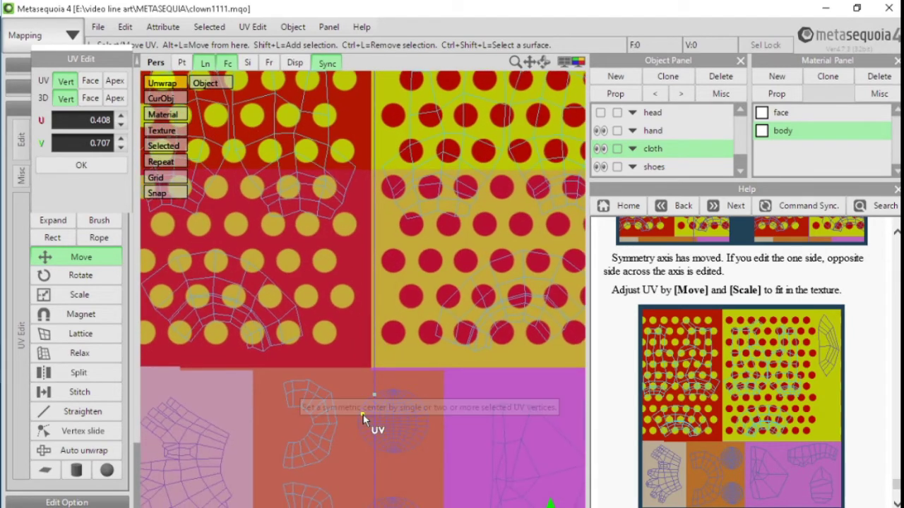
scroll(365, 423, up, 2)
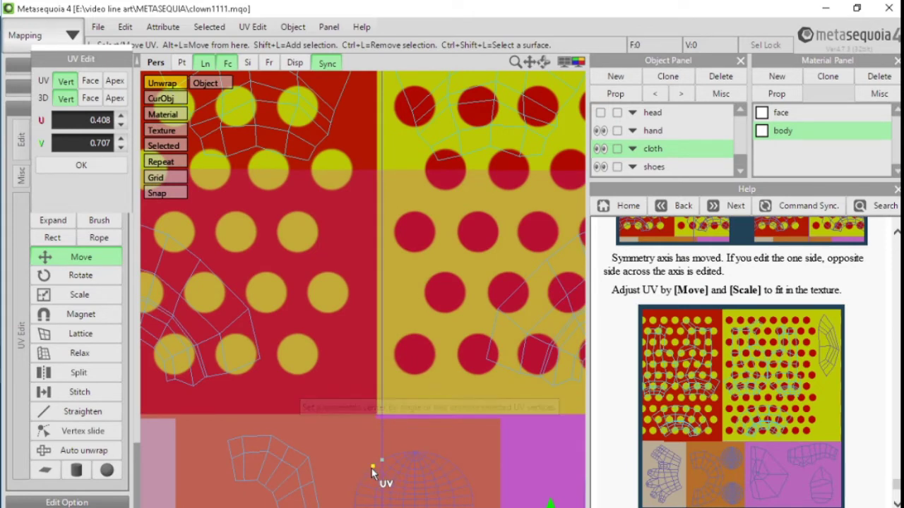
click(372, 467)
click(253, 27)
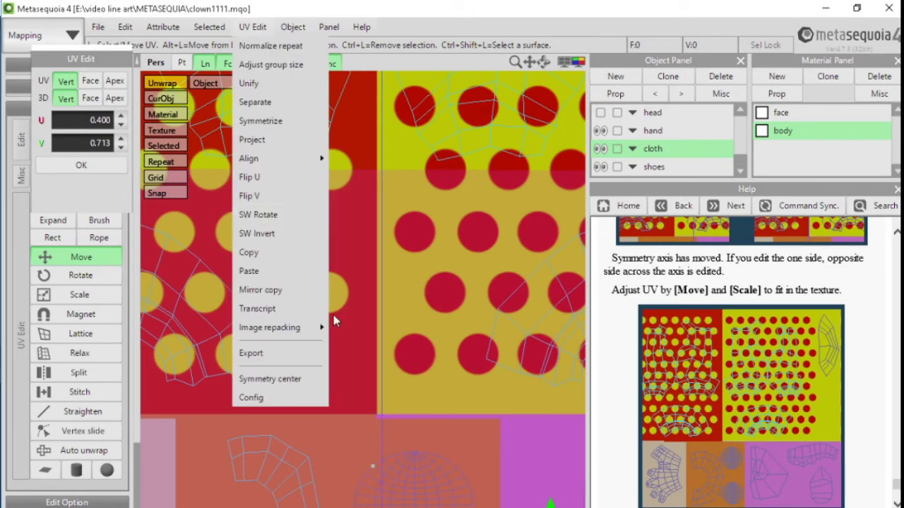
click(270, 379)
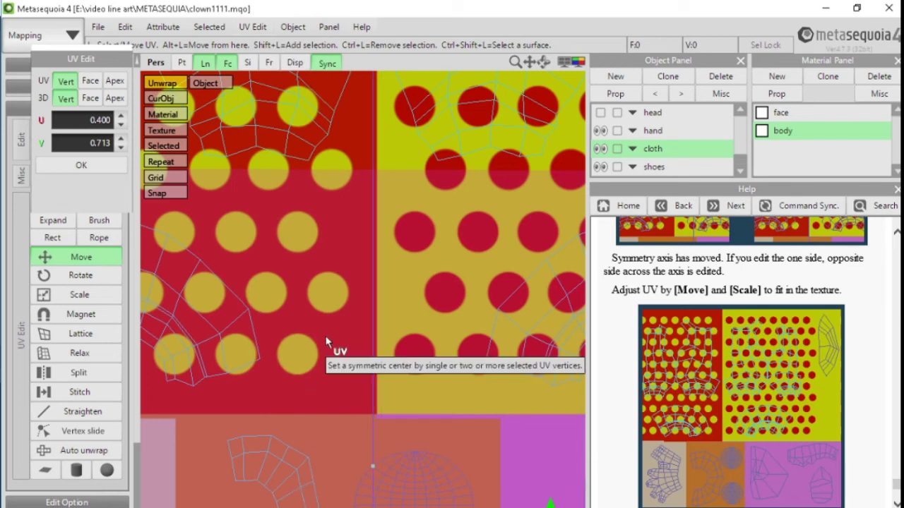
scroll(327, 396, down, 2)
scroll(327, 420, down, 1)
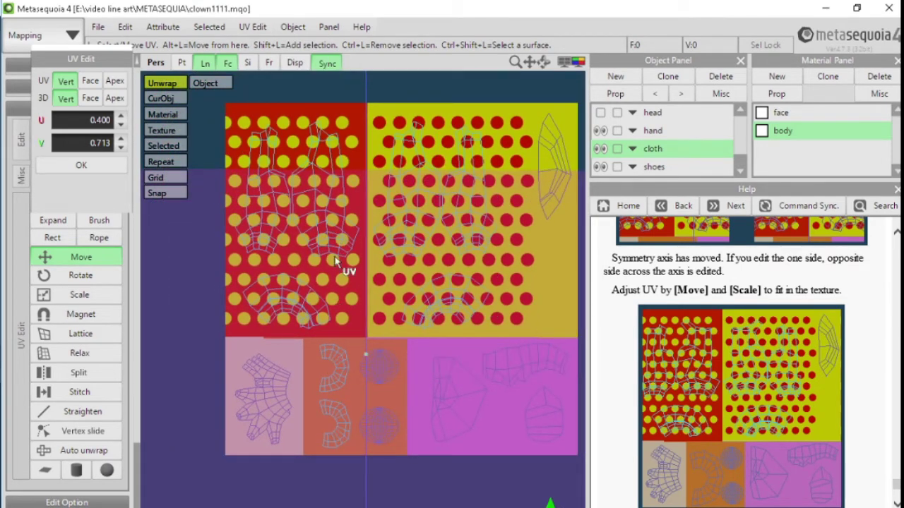
- Turn off symmetric editing for the UV commands, moving the UV Edit window aside to reach the option
drag(85, 68, 225, 63)
key(Tab)
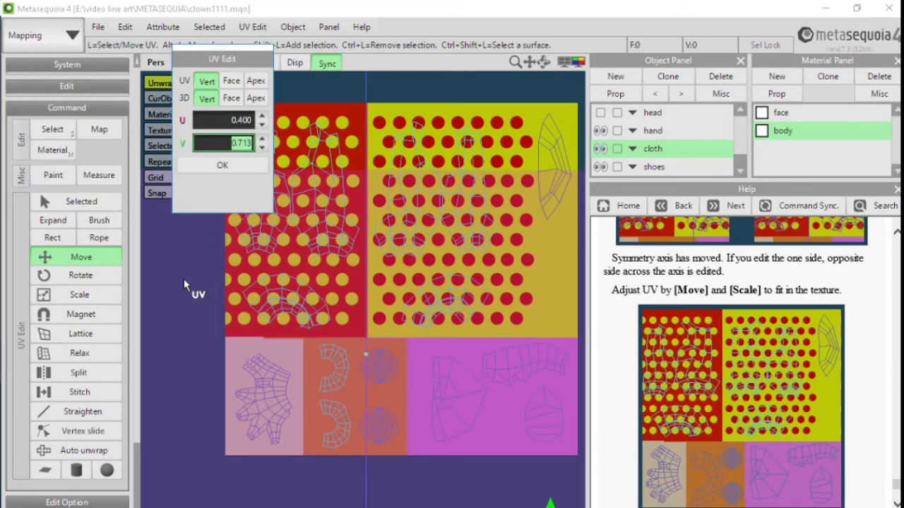
click(78, 108)
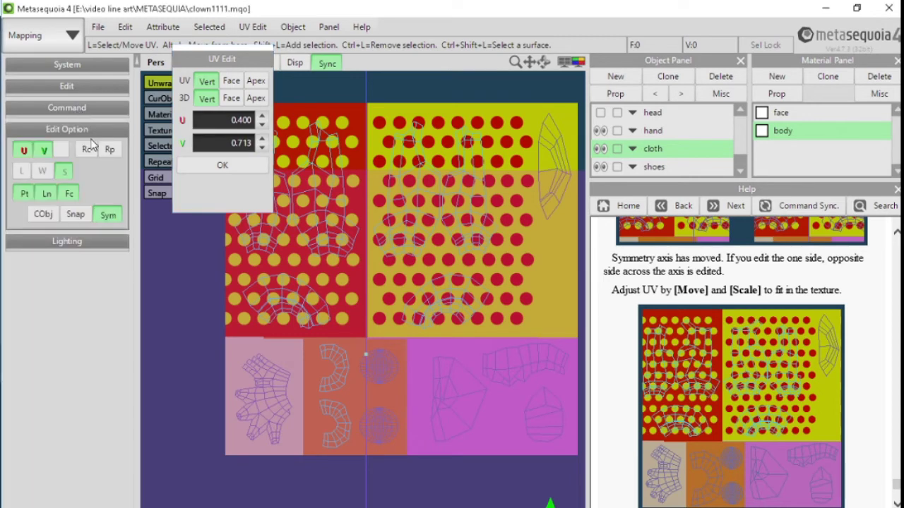
click(110, 217)
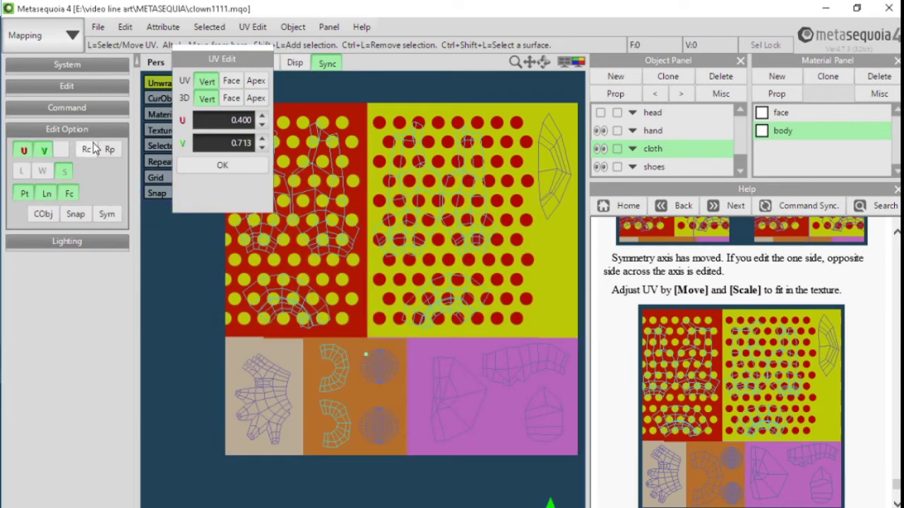
click(98, 110)
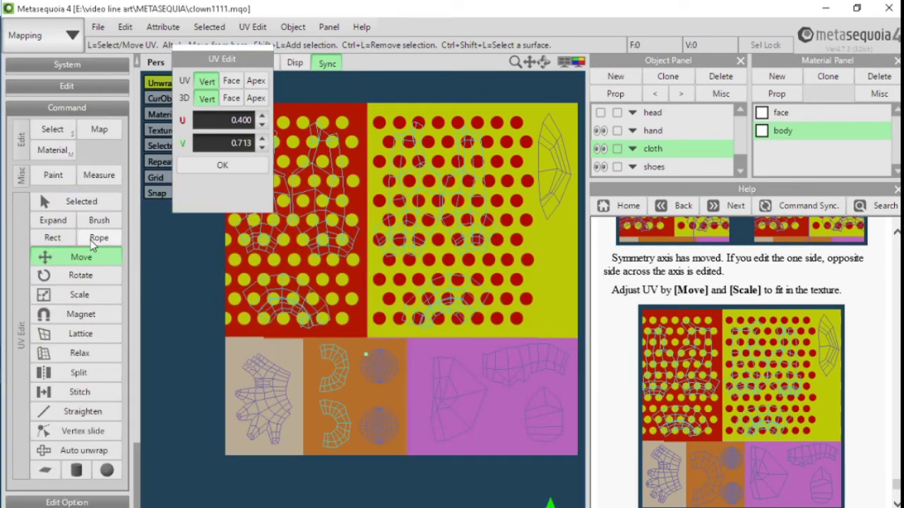
- Select the upper islands on the red dotted area with the Rope tool and try moving them to U 0.224 and V 0.103
click(99, 238)
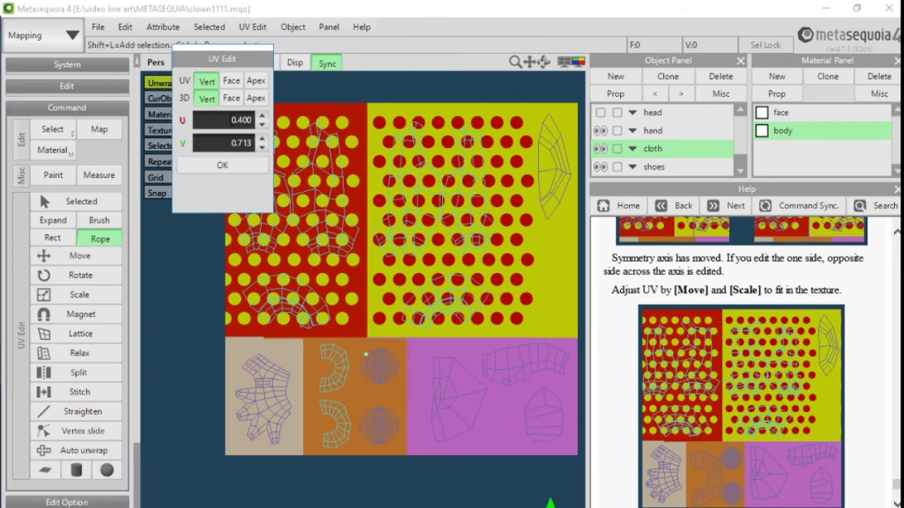
drag(67, 110, 65, 103)
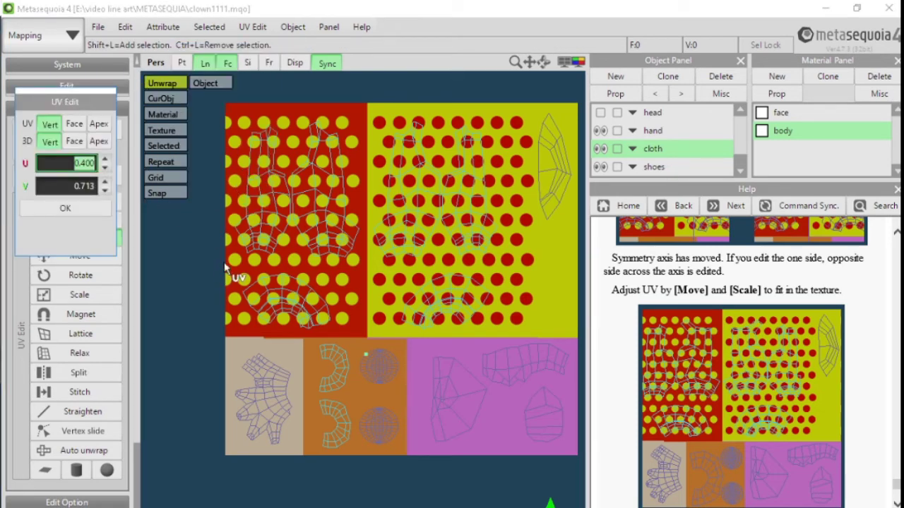
click(225, 127)
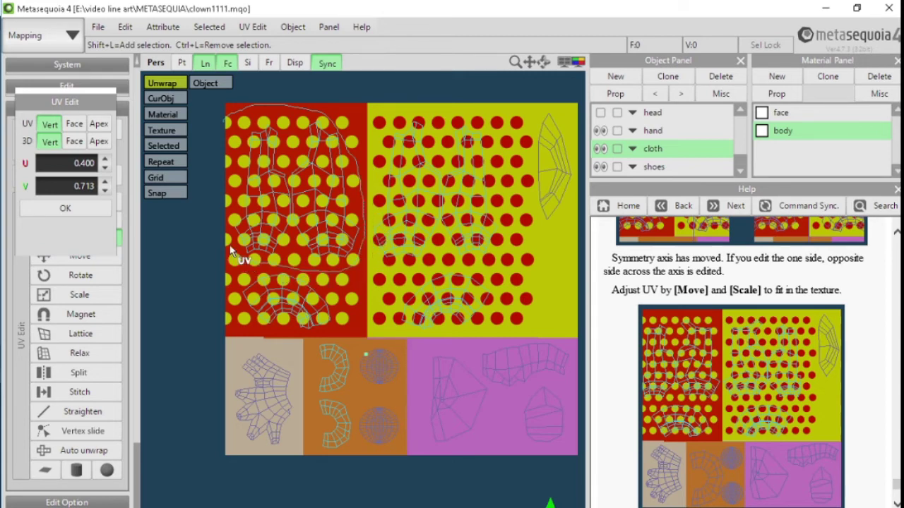
drag(217, 149, 223, 125)
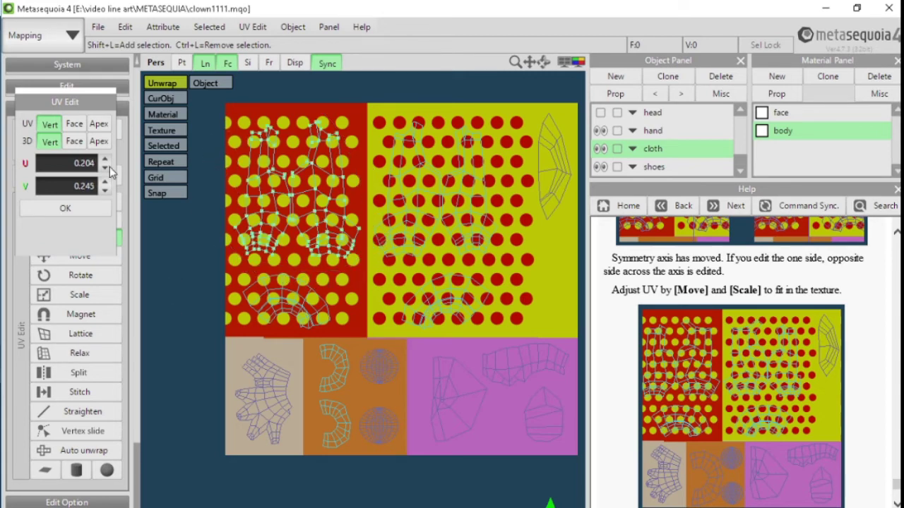
drag(92, 106, 123, 106)
click(81, 257)
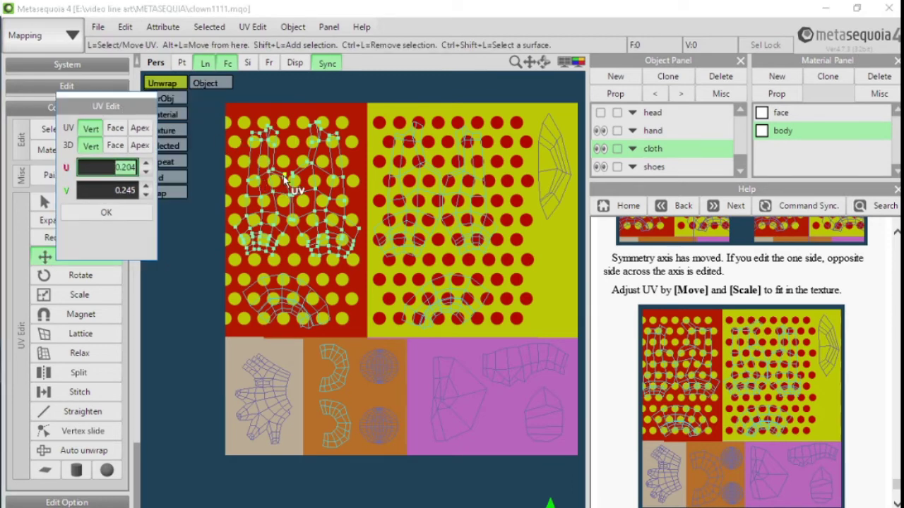
drag(285, 181, 306, 141)
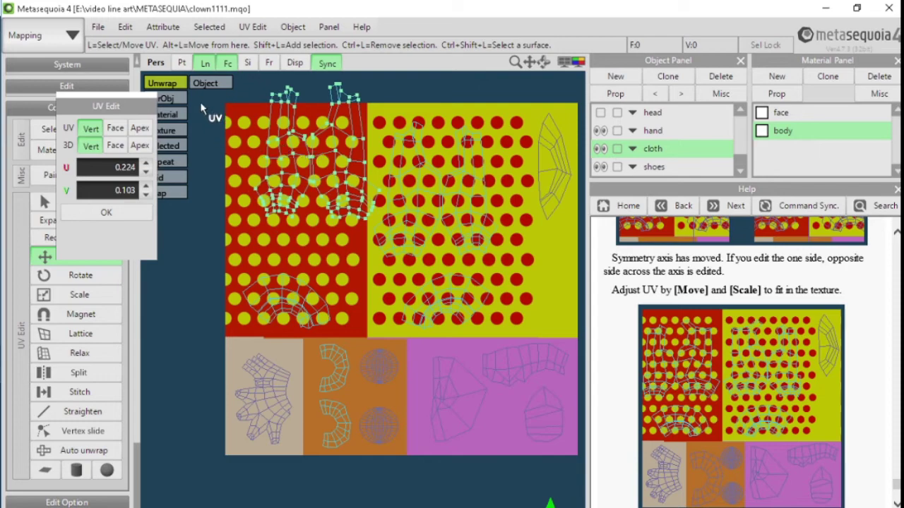
- Display the 3D clown and try the selected islands over the yellow dotted area and back on the red area at U 0.207, V 0.168
click(211, 82)
right_drag(438, 401, 307, 250)
drag(296, 221, 390, 223)
right_drag(445, 385, 539, 371)
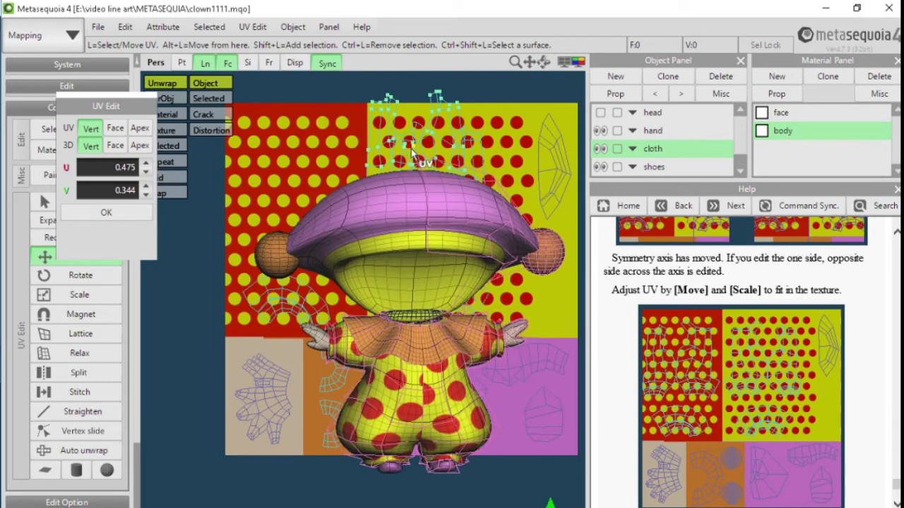
drag(411, 148, 299, 165)
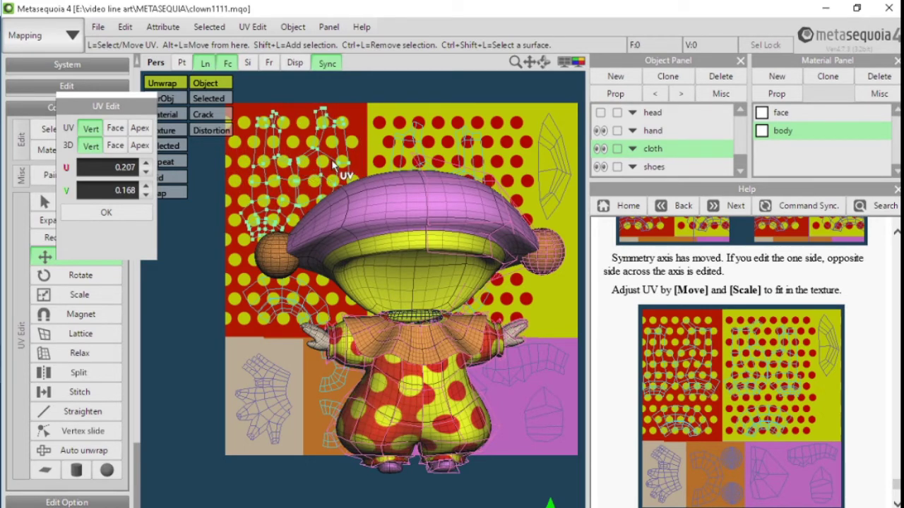
- Undo the trial moves of the selected clothes islands and hide the 3D clown
key(ctrl+z)
key(ctrl+z)
key(ctrl+z)
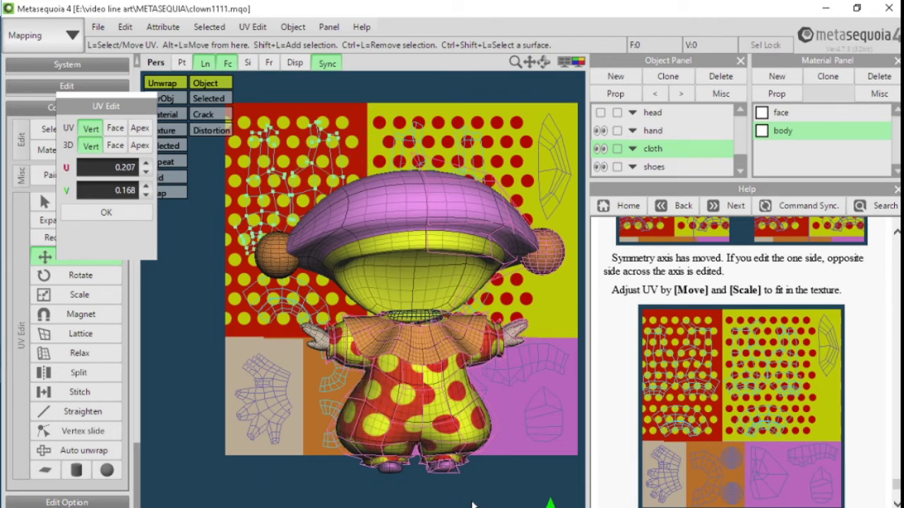
click(211, 84)
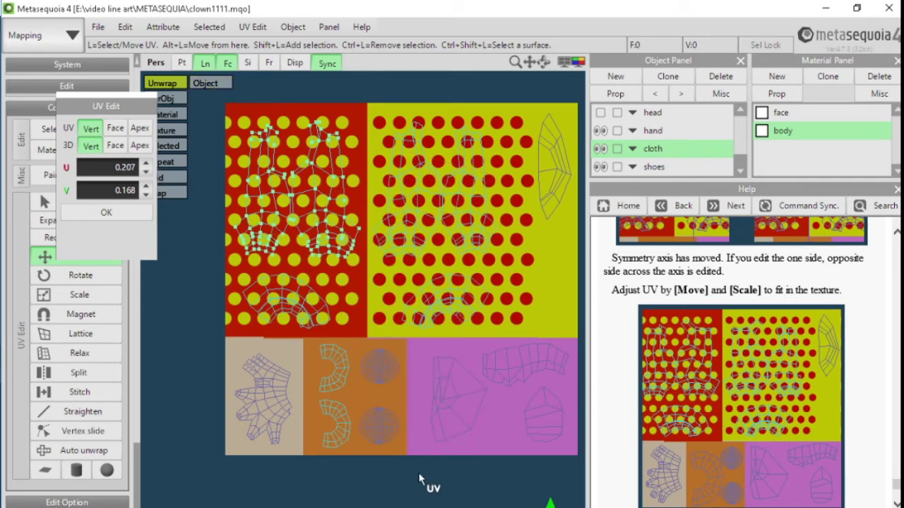
middle_drag(468, 320, 442, 325)
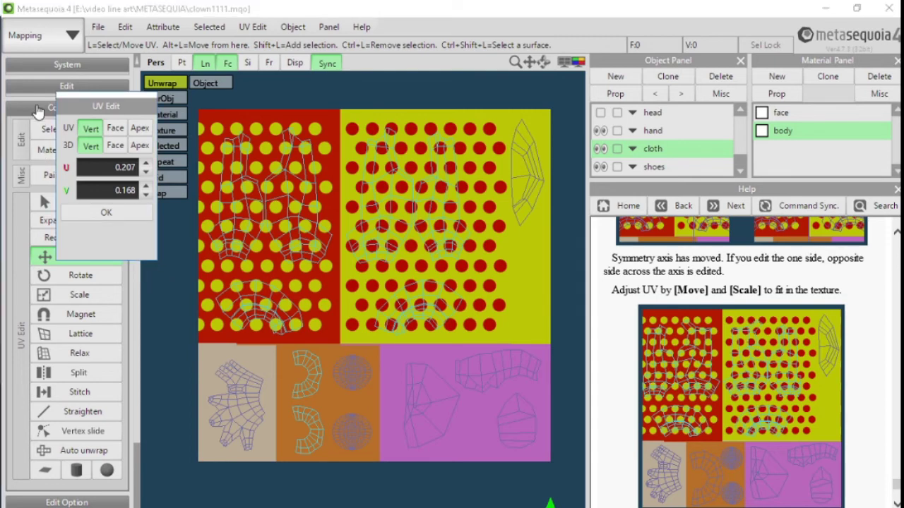
- Switch from Mapping to Modeling mode and make the head object visible
click(63, 37)
click(52, 81)
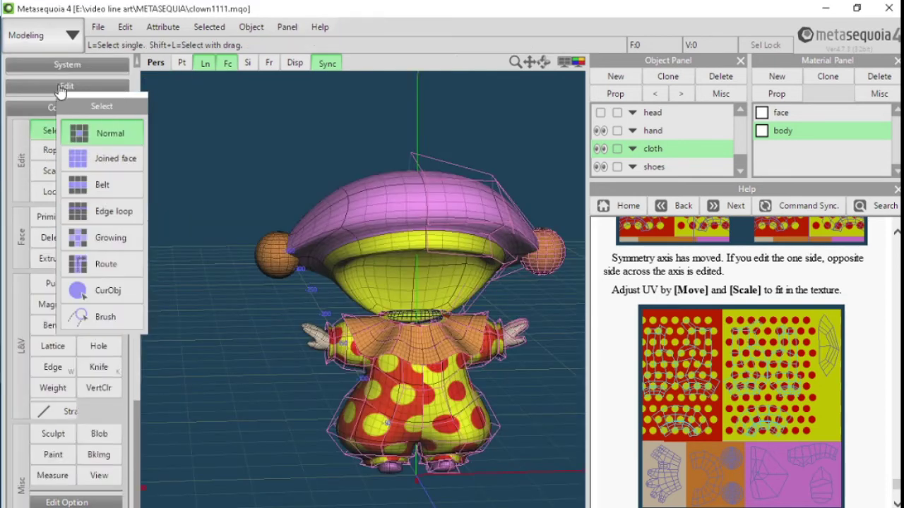
click(601, 112)
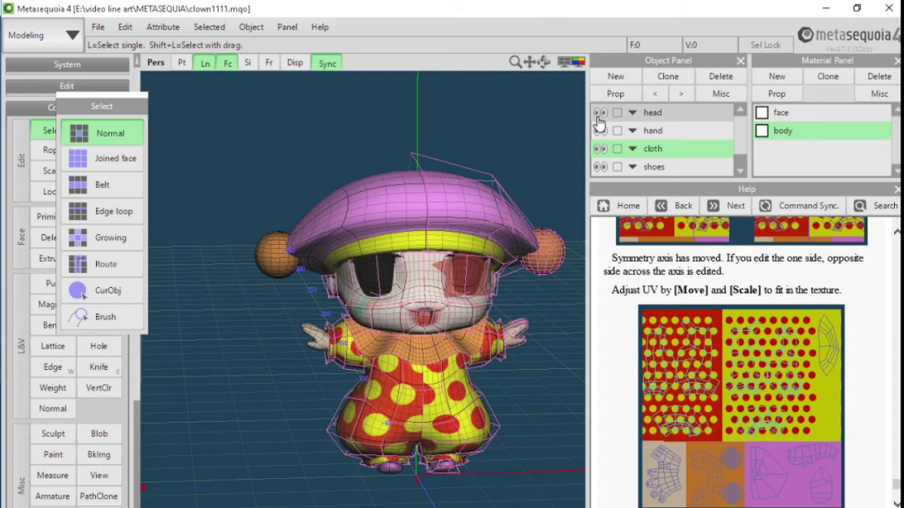
- Turn the clown to examine the dotted clothes up close from the back and the front
middle_drag(469, 401, 399, 369)
right_drag(399, 369, 178, 392)
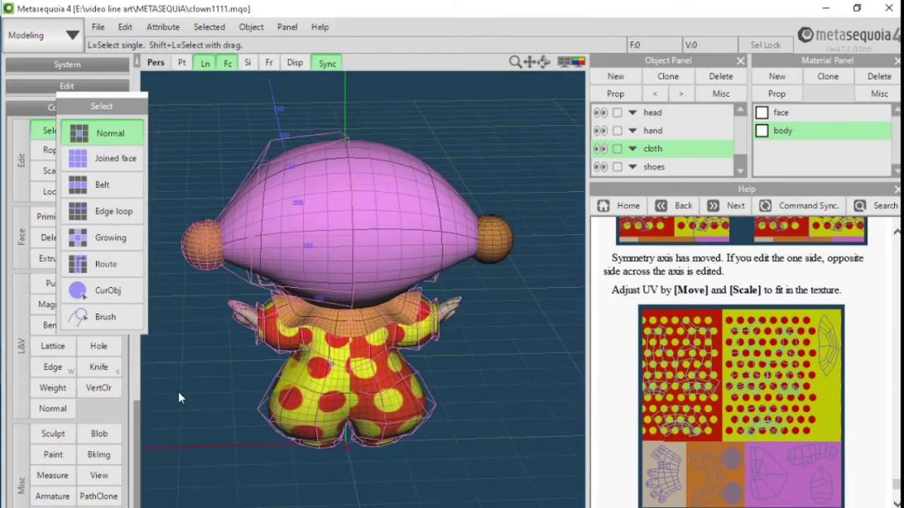
scroll(361, 434, up, 3)
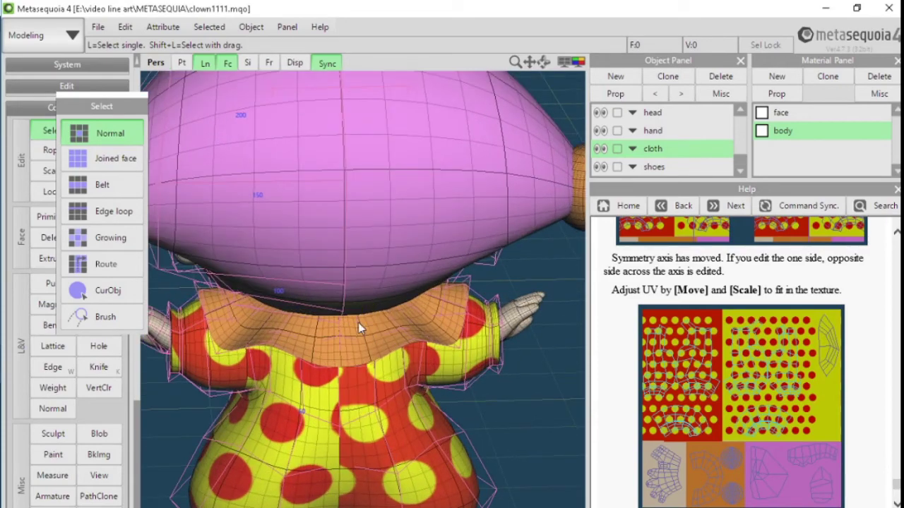
right_drag(335, 443, 544, 427)
right_drag(307, 372, 353, 405)
scroll(380, 367, down, 5)
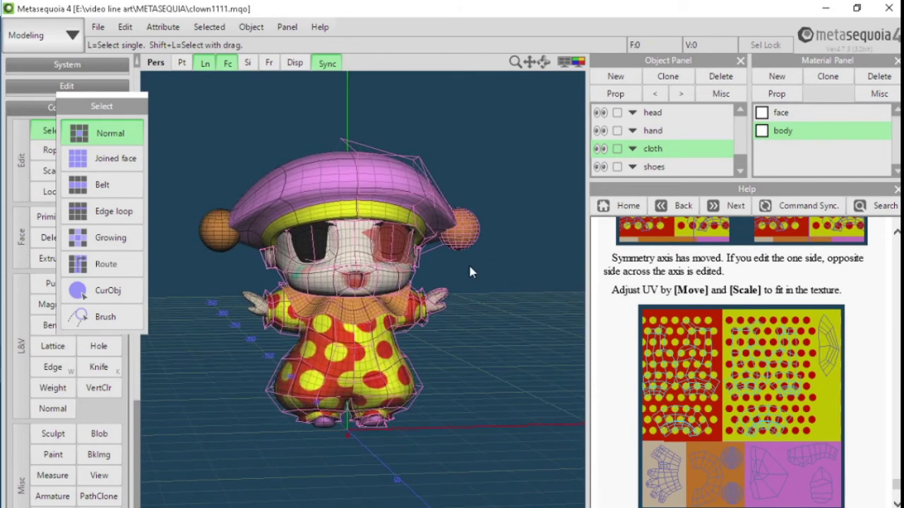
- Show the four-view layout and examine the clown in the top, front and left views
key(space)
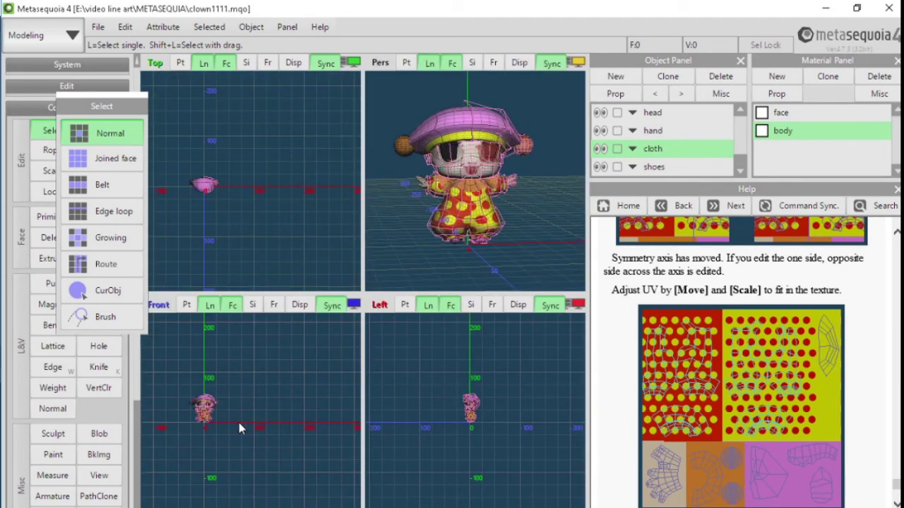
middle_drag(239, 423, 301, 425)
scroll(288, 415, up, 4)
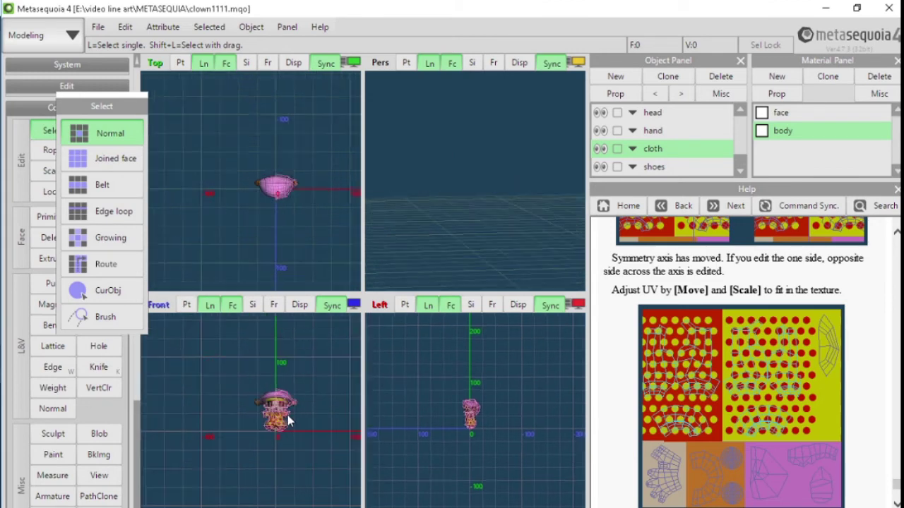
scroll(287, 415, up, 7)
middle_drag(293, 369, 188, 416)
scroll(197, 425, up, 1)
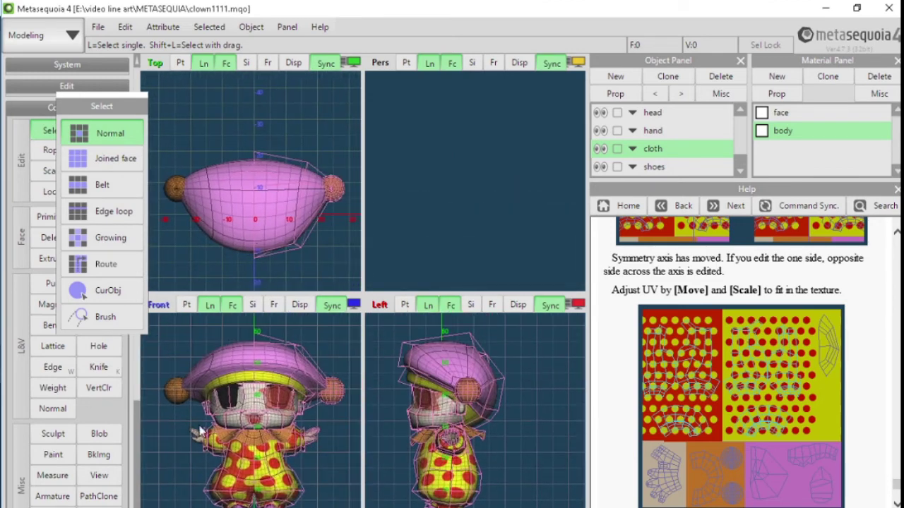
scroll(274, 447, up, 3)
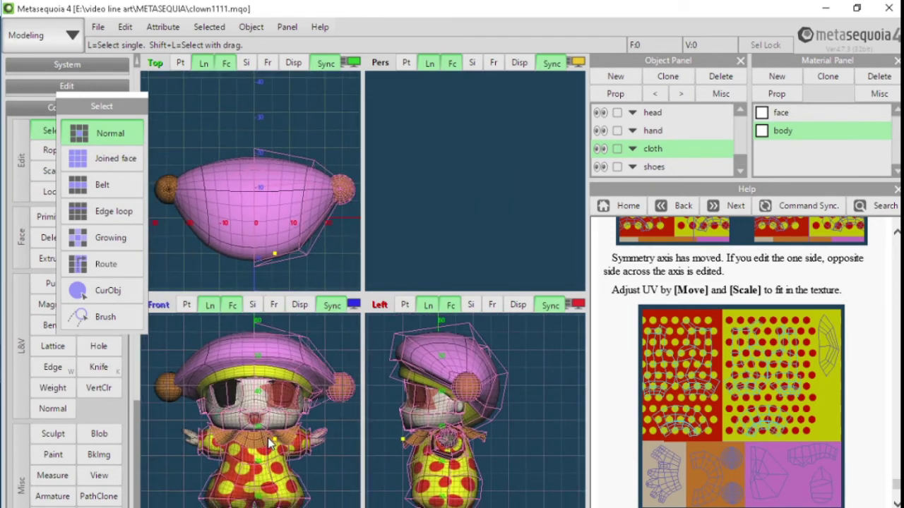
middle_drag(279, 442, 275, 442)
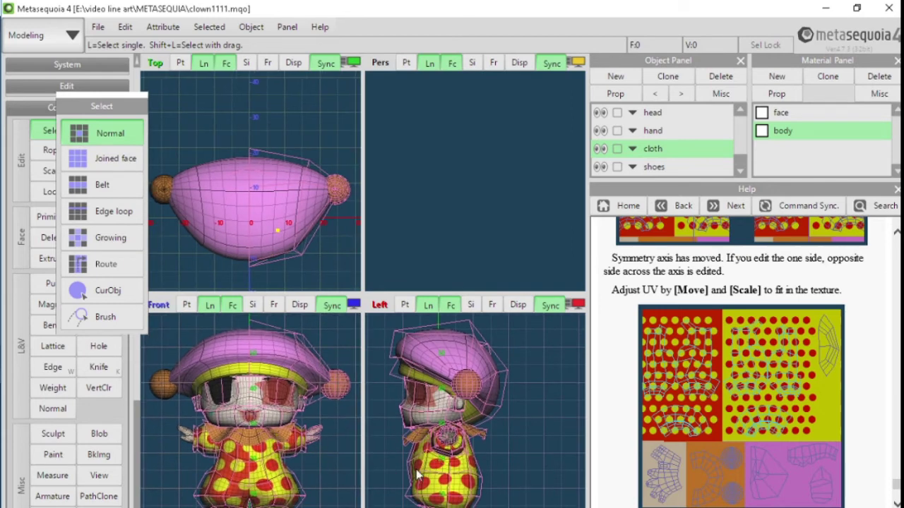
- Turn off the line display in all views and return to a single perspective view framed on the clown
click(205, 65)
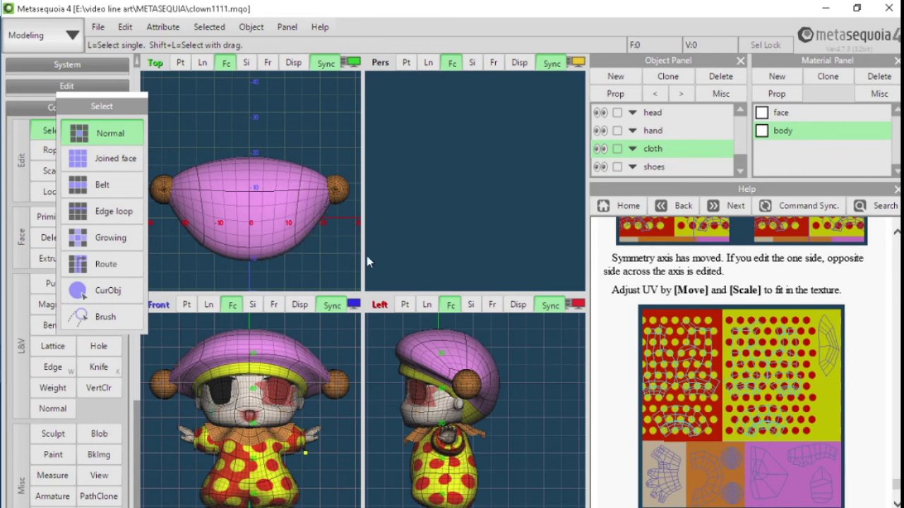
key(F1)
right_drag(405, 271, 367, 426)
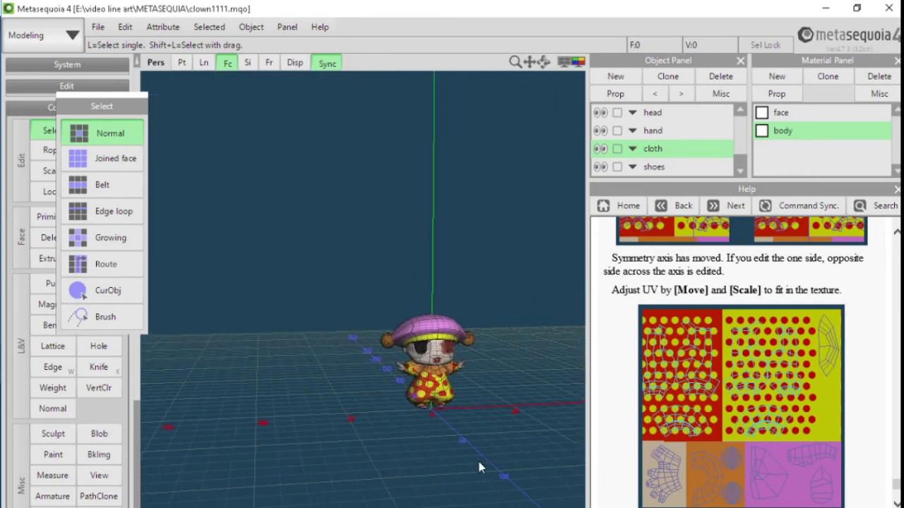
scroll(481, 465, up, 4)
middle_drag(480, 465, 460, 419)
scroll(456, 417, up, 2)
middle_drag(398, 379, 296, 292)
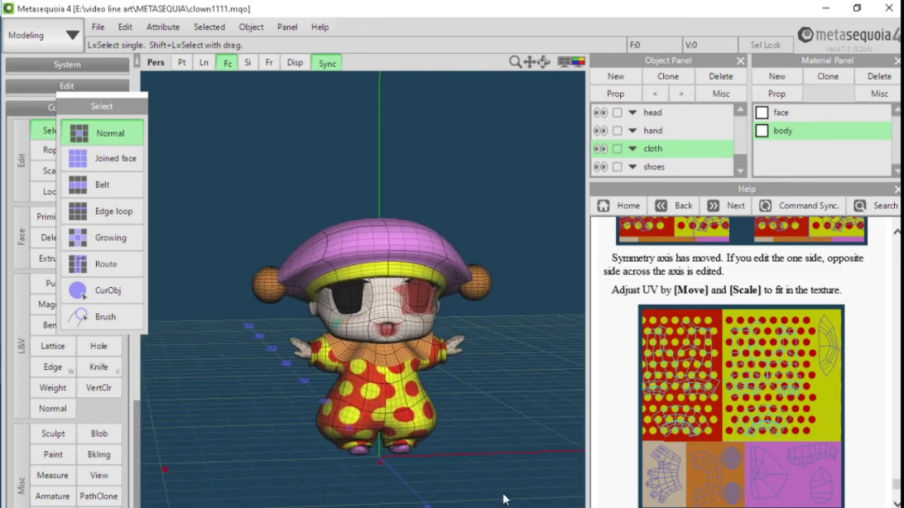
- Turn the clown in the perspective view to examine the finished clothes texture at an angle
scroll(477, 463, up, 4)
scroll(475, 464, down, 4)
right_drag(471, 487, 384, 456)
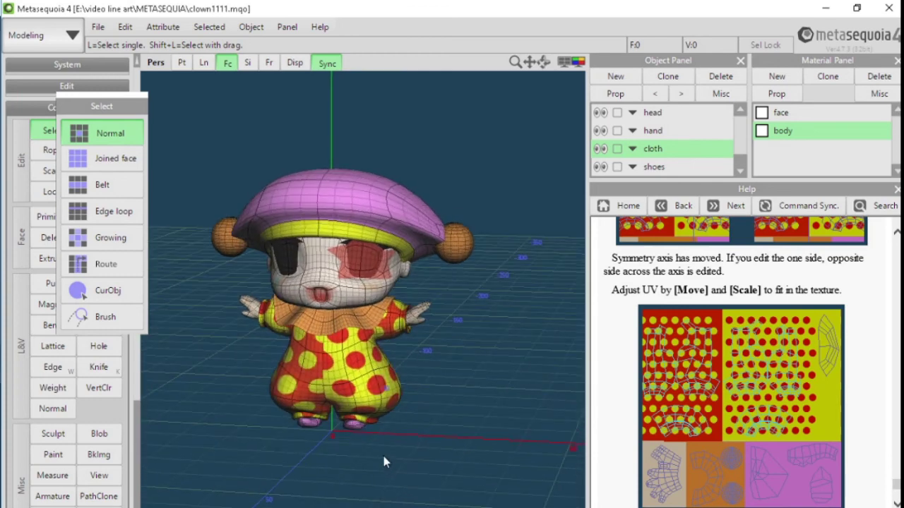
scroll(382, 450, up, 3)
middle_drag(380, 444, 418, 473)
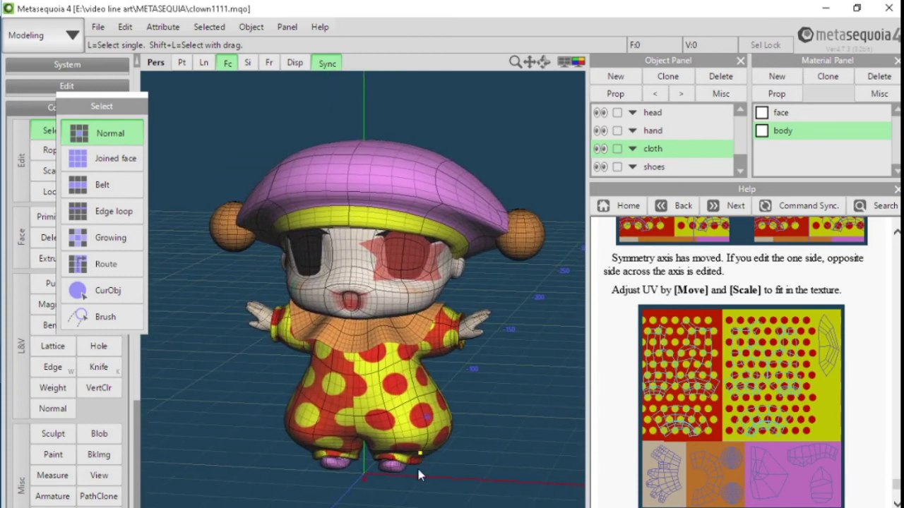